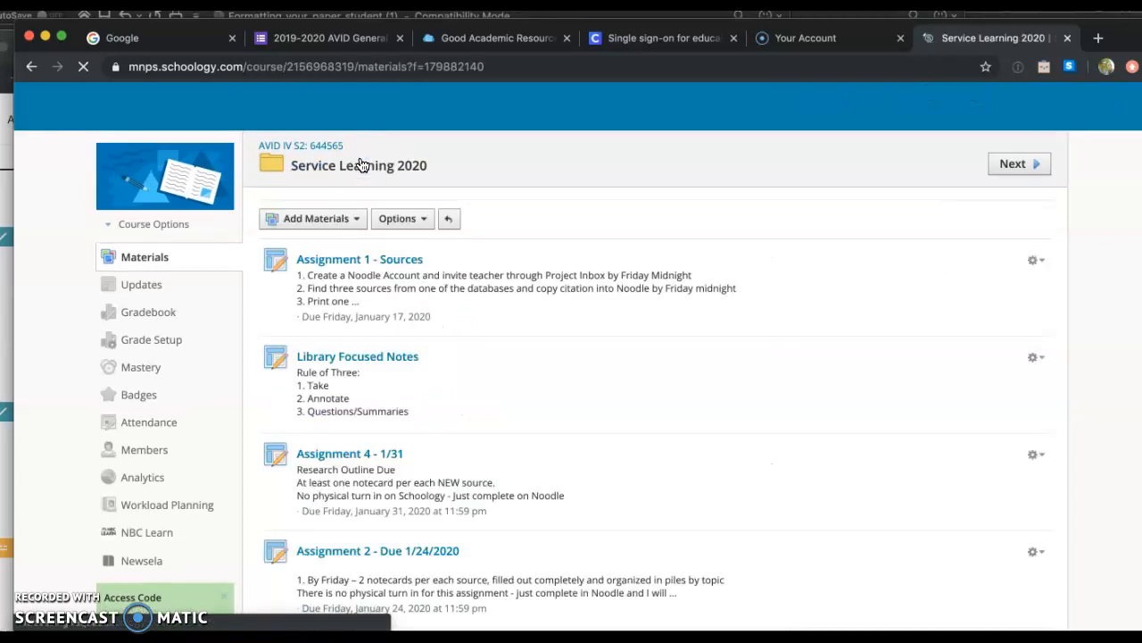
- Open the Assignment 2 - Due 1/24/2020 page and read the NoodleTools login instruction in its attached Noodle Tools Checklist document
scroll(382, 473, down, 2)
click(371, 470)
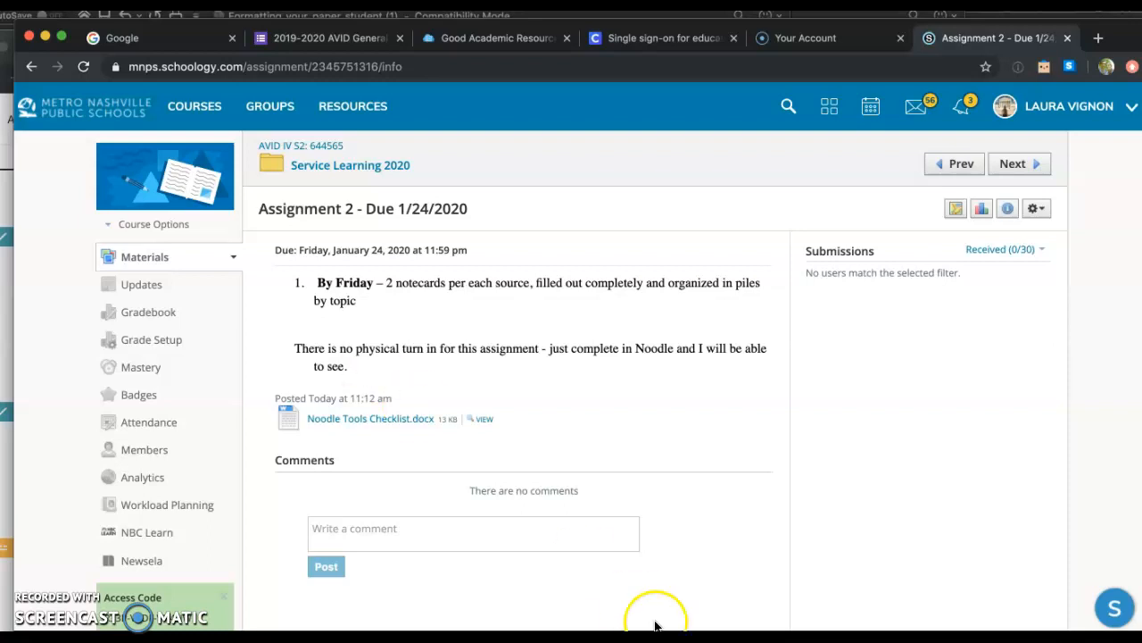
click(395, 433)
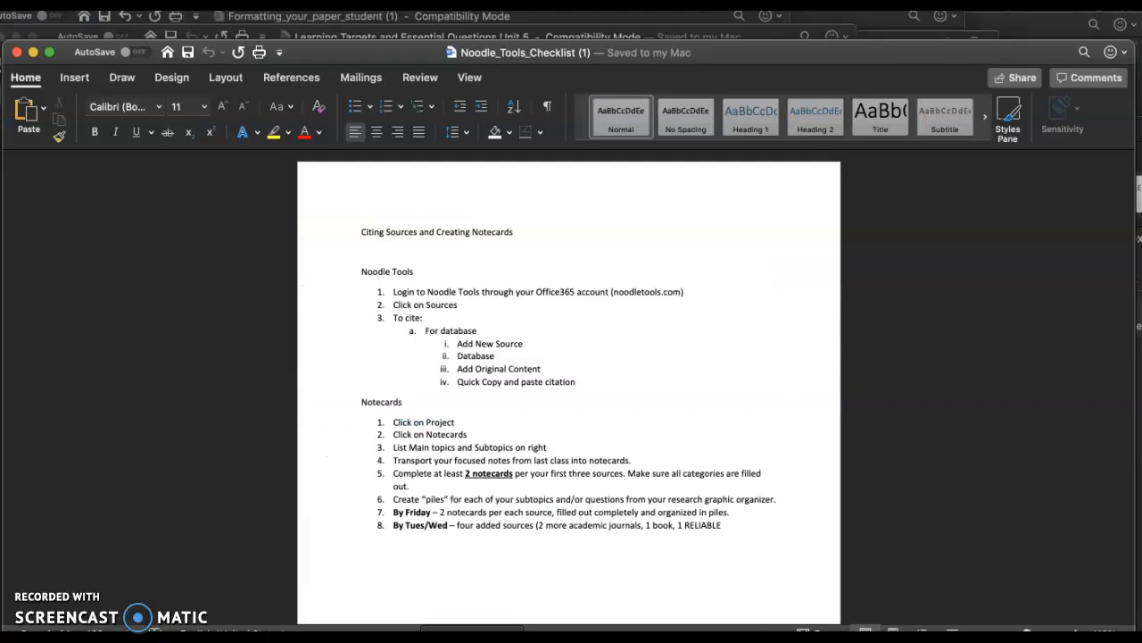
scroll(511, 415, down, 1)
drag(399, 276, 702, 280)
click(701, 280)
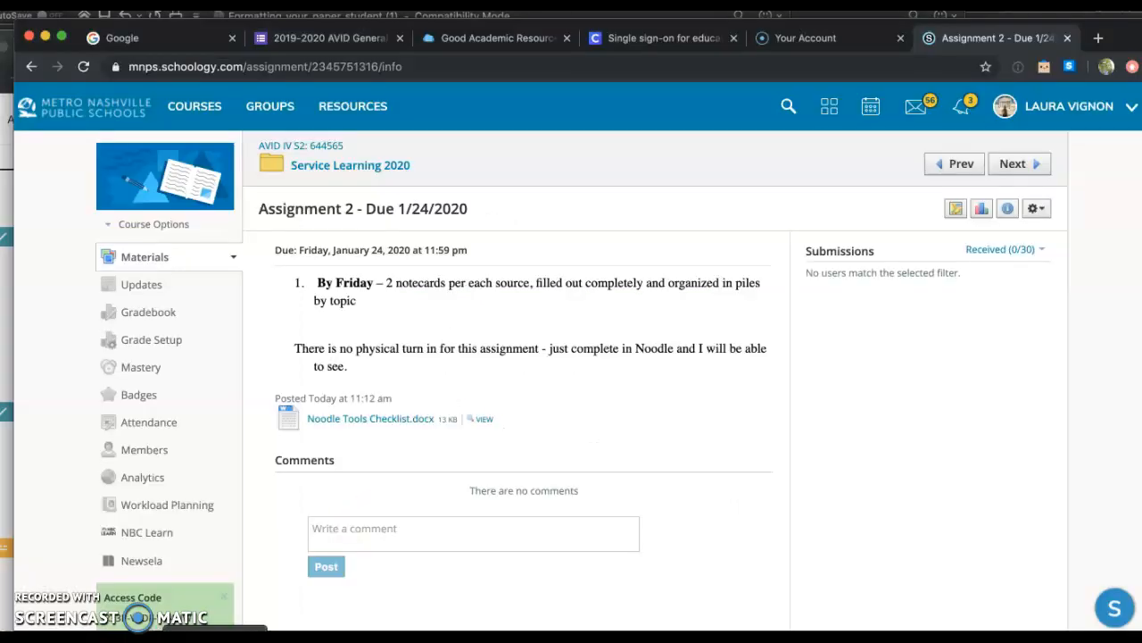
- Find the NoodleTools citation generator section on the library guide's MLA Citations page
click(500, 38)
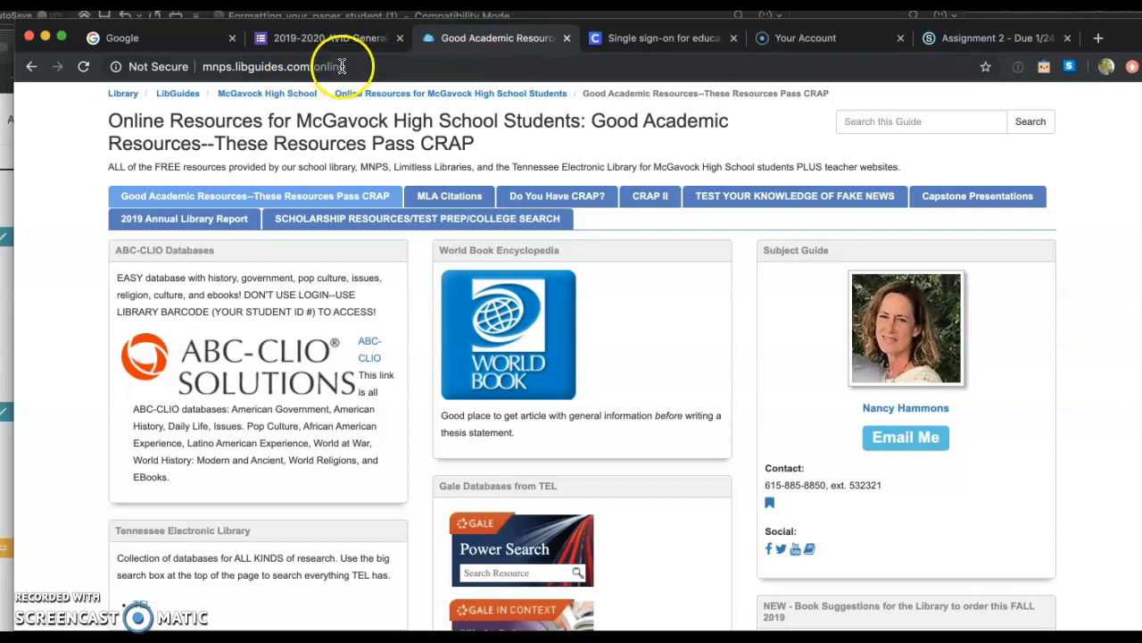
click(430, 195)
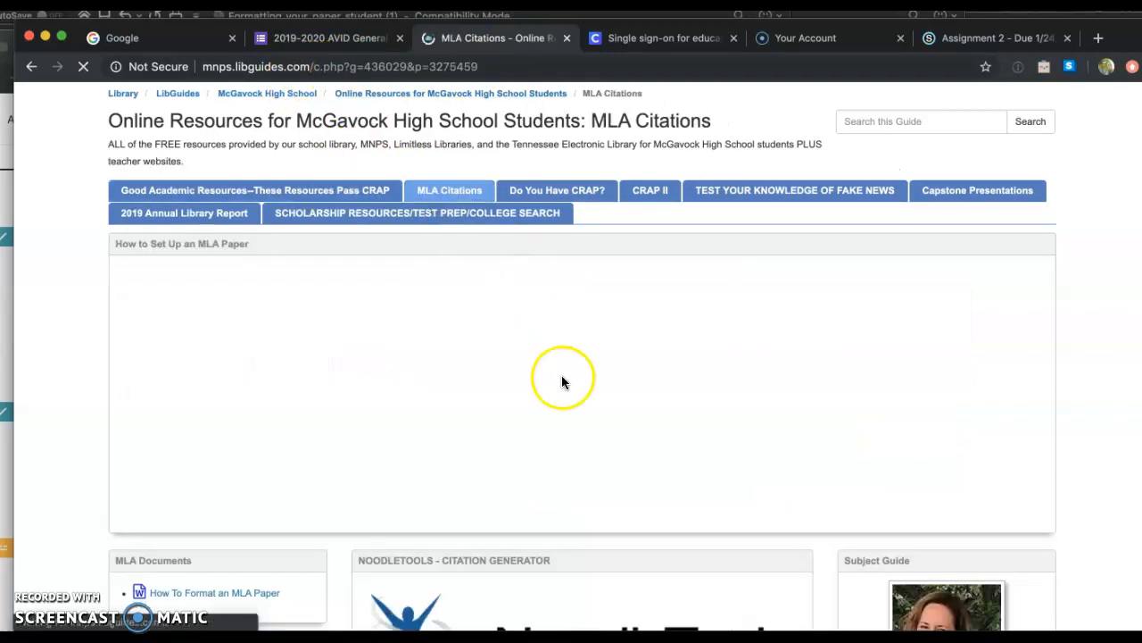
scroll(561, 382, down, 5)
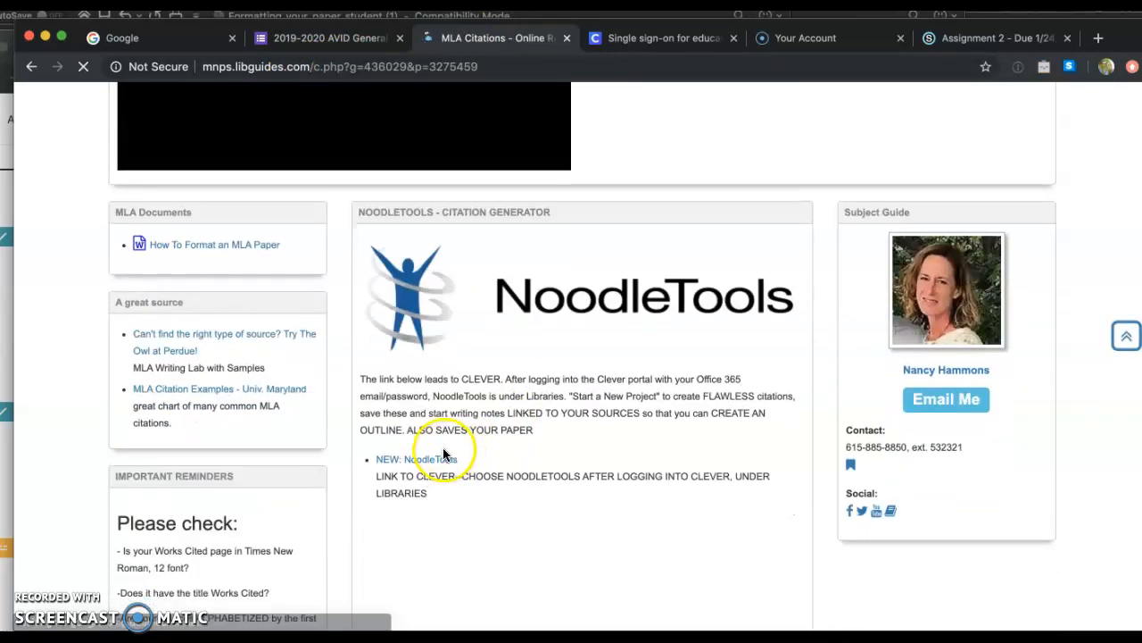
- Check the login options on the Clever site, and return to the Assignment 2 page
click(656, 40)
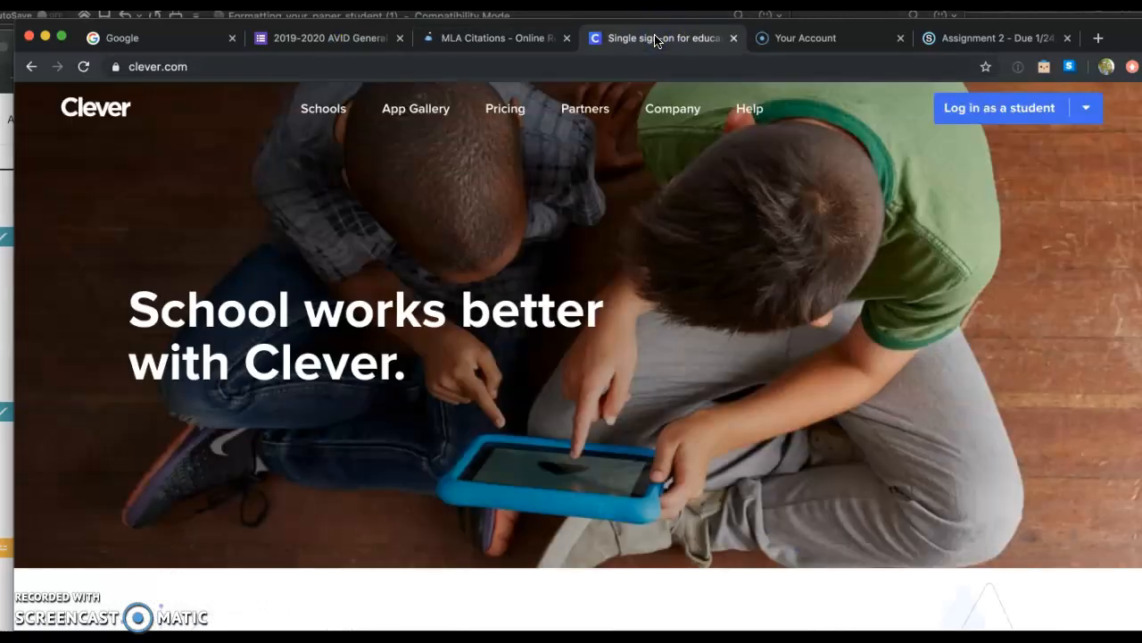
click(1081, 117)
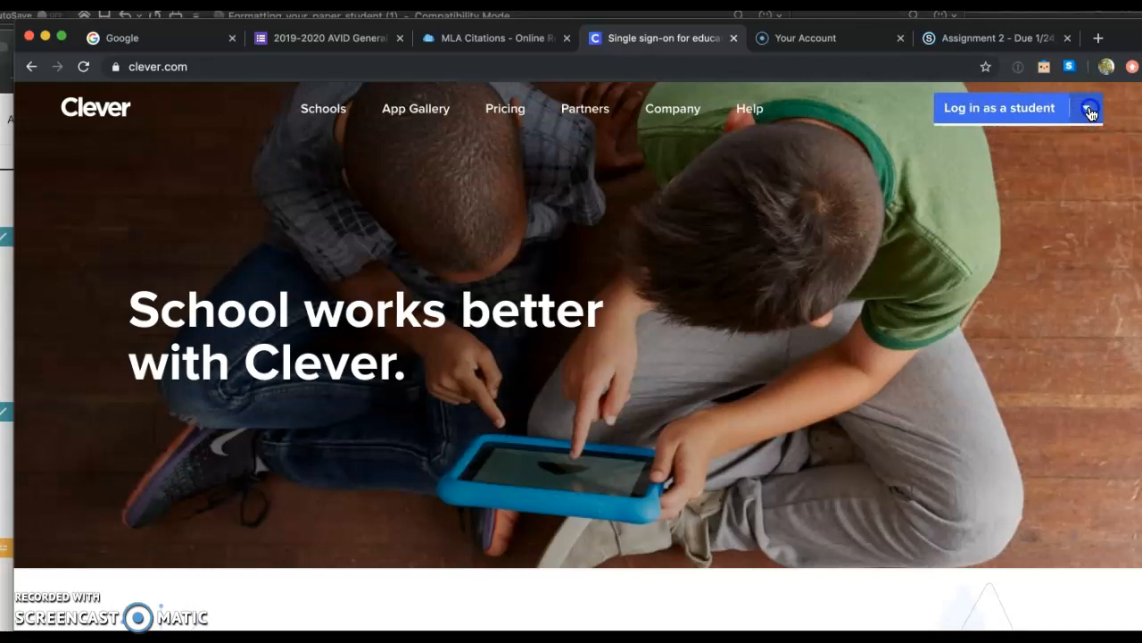
click(1091, 113)
click(1089, 111)
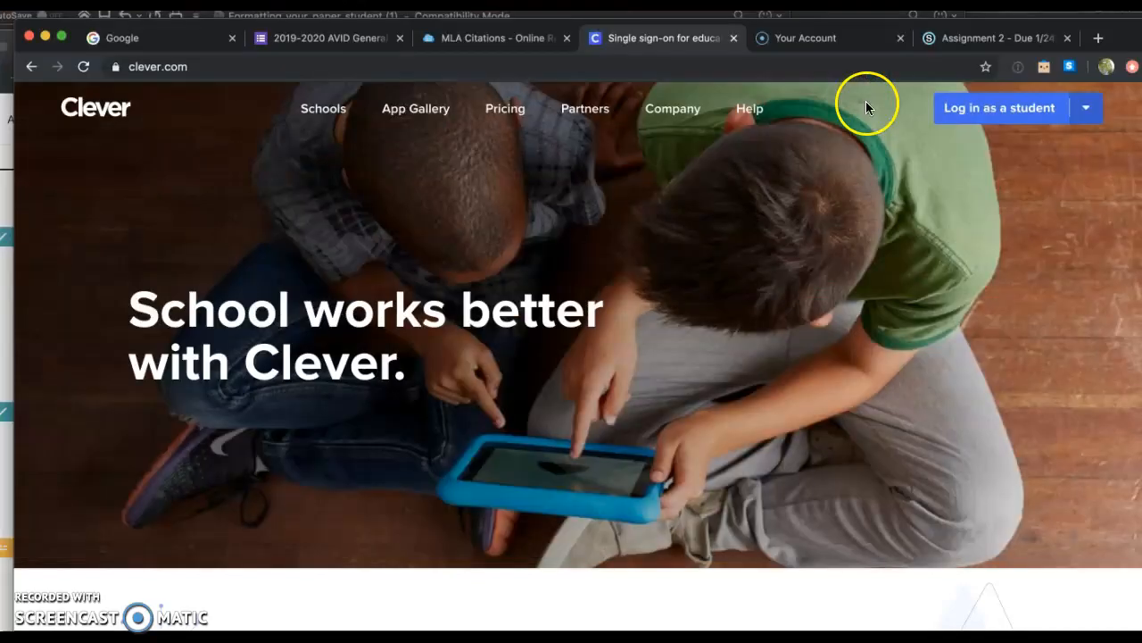
click(842, 38)
click(964, 36)
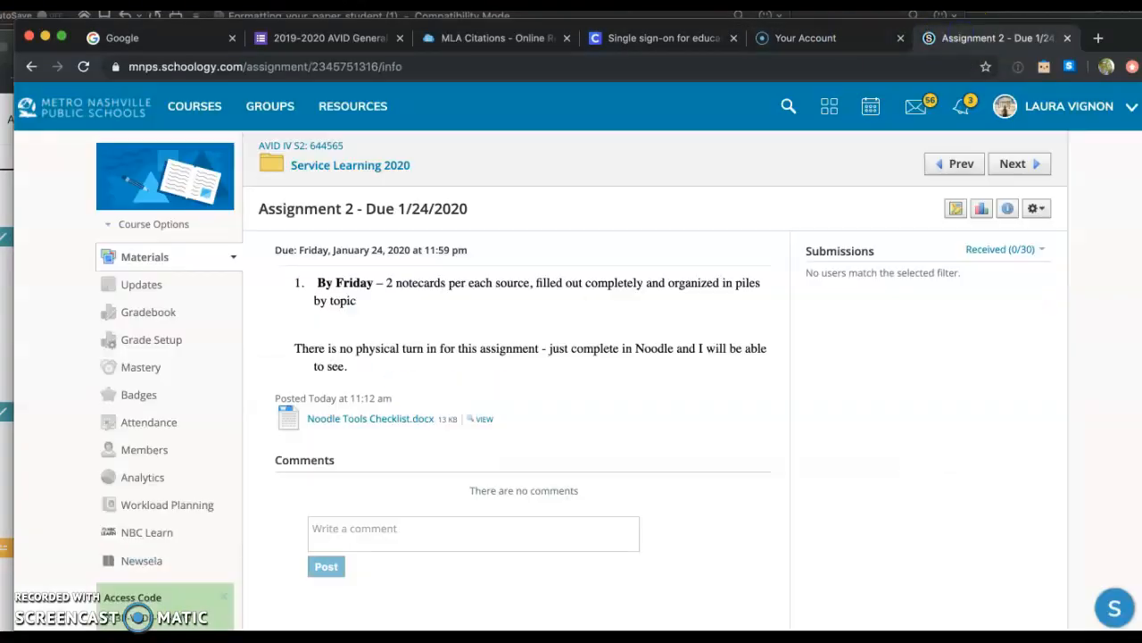
- Go to noodletools.com in place of the library guide and sign in with the Office 365 account already signed in
click(451, 43)
click(329, 65)
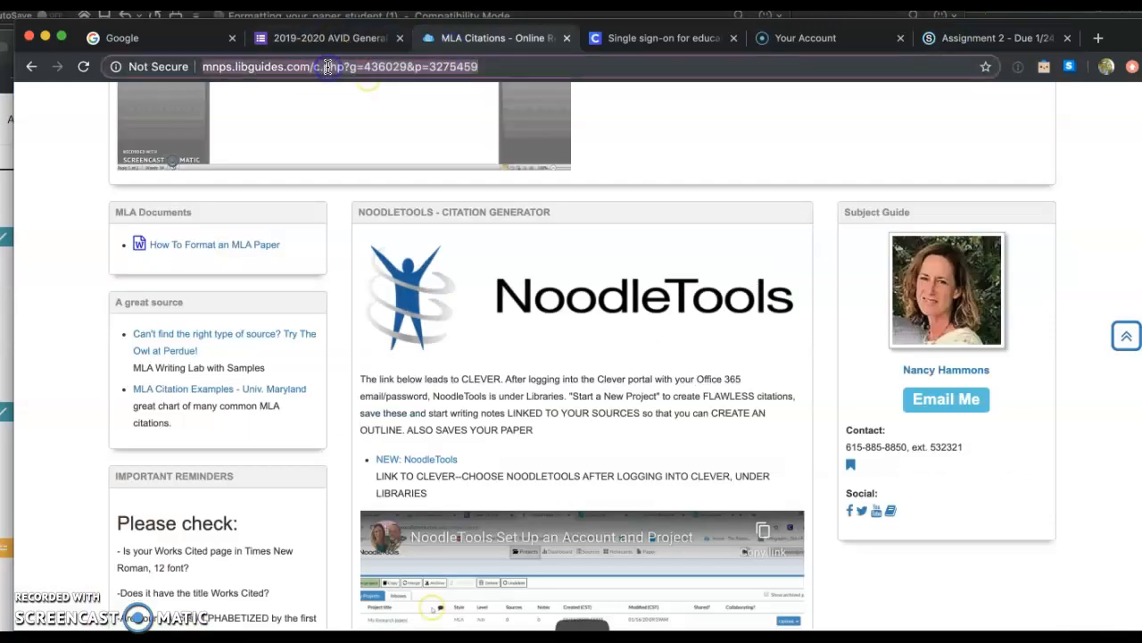
text(noodletools.com)
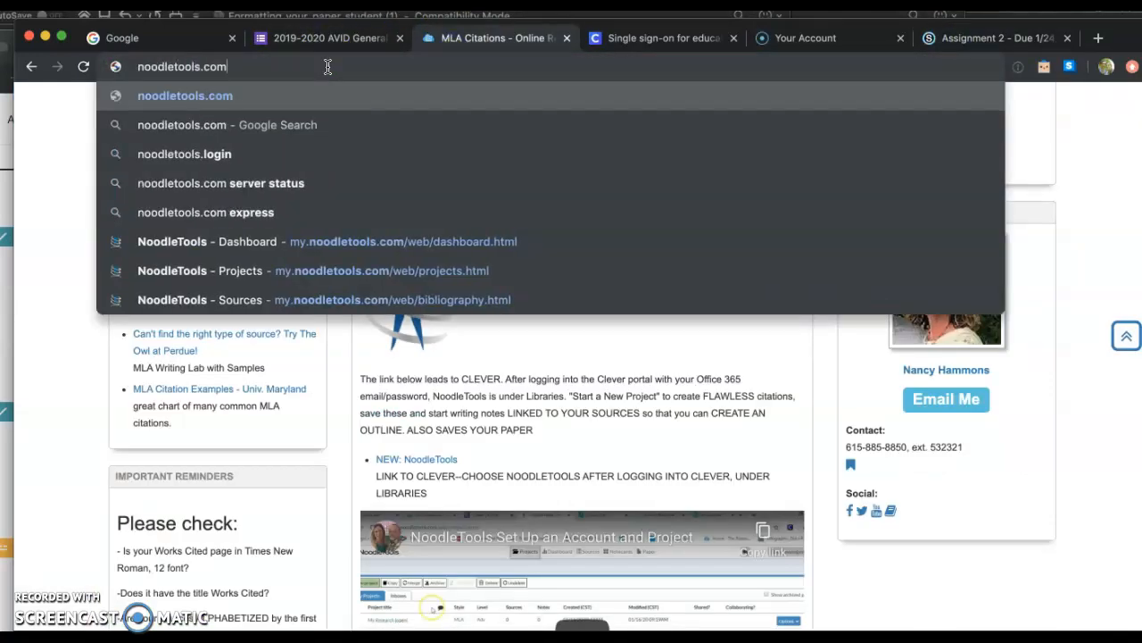
key(Return)
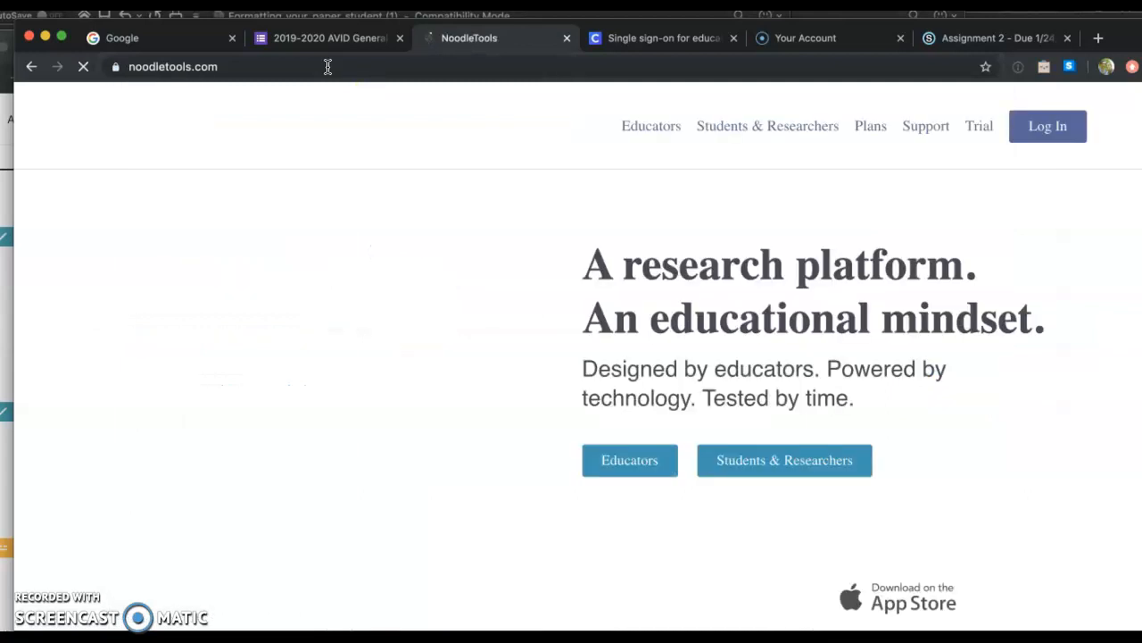
click(1031, 131)
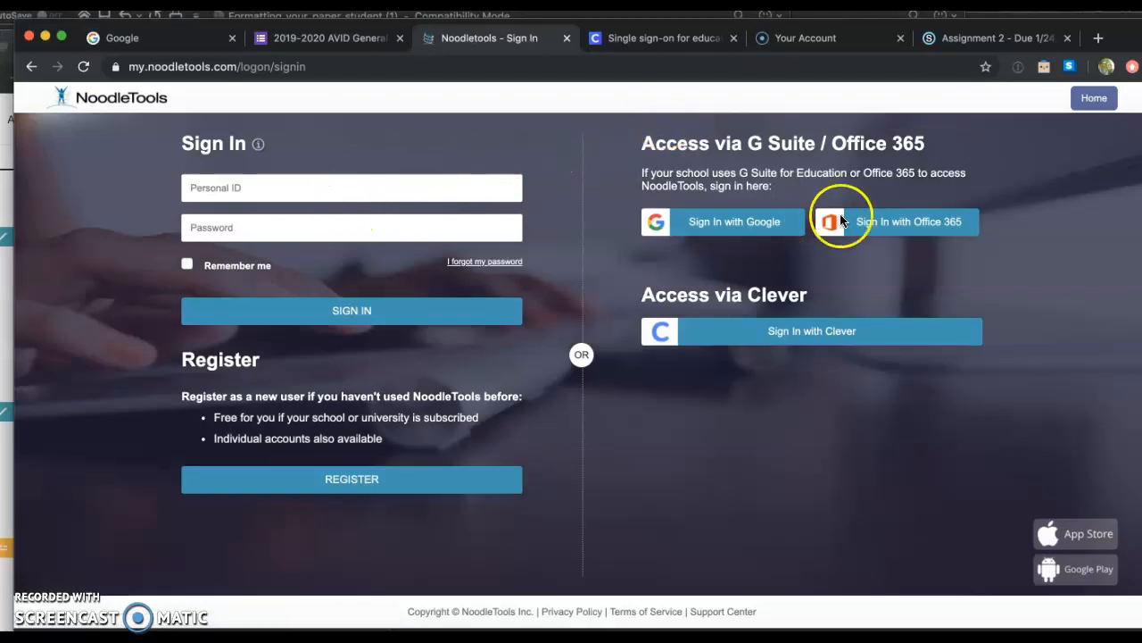
click(872, 225)
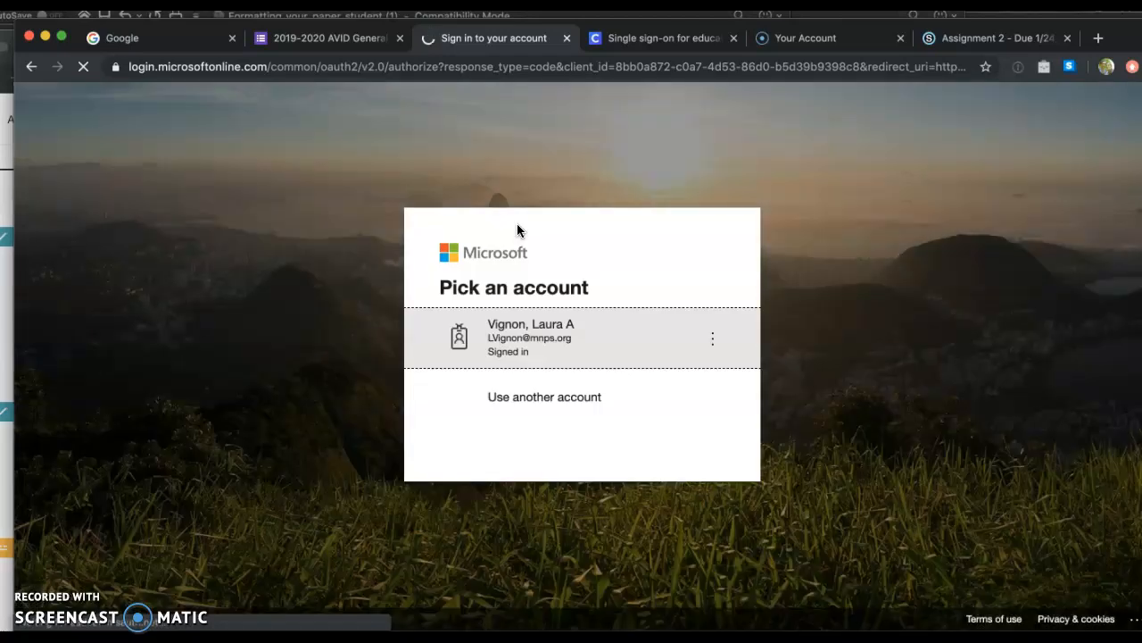
click(516, 344)
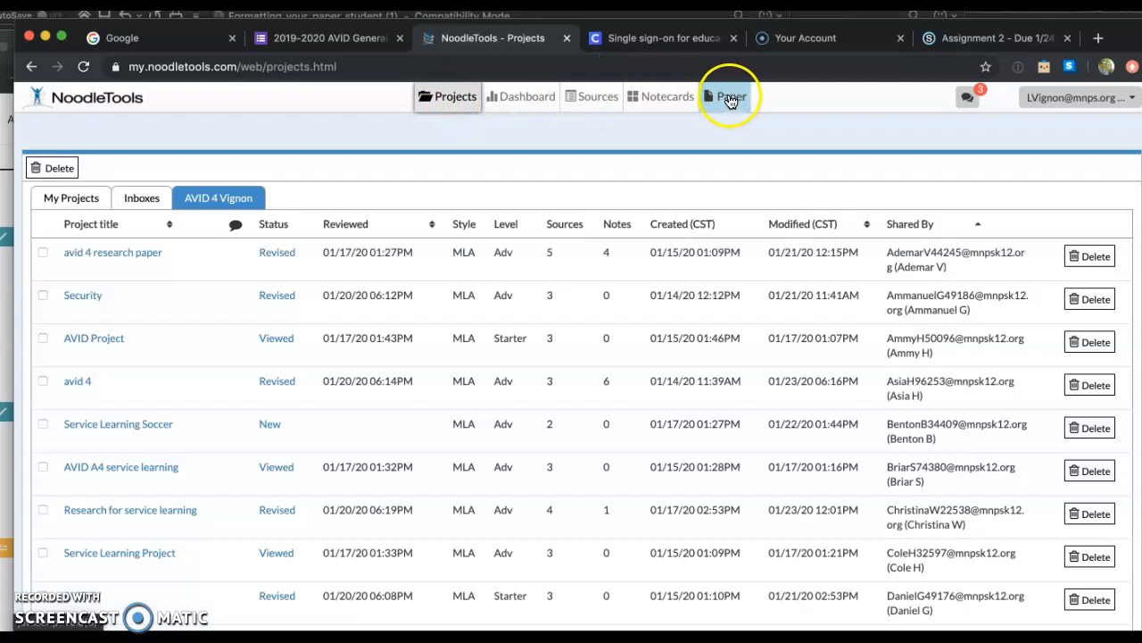
- Open the Service Learning Example project and set its research question to "How does social media affect anxiety in teens?"
click(71, 196)
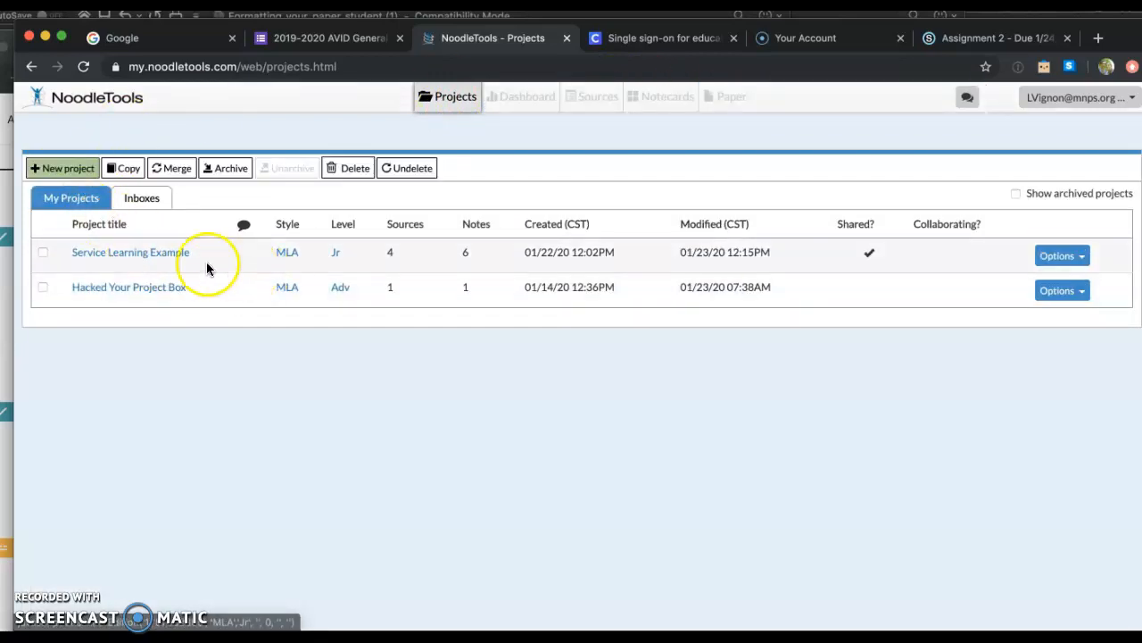
click(155, 254)
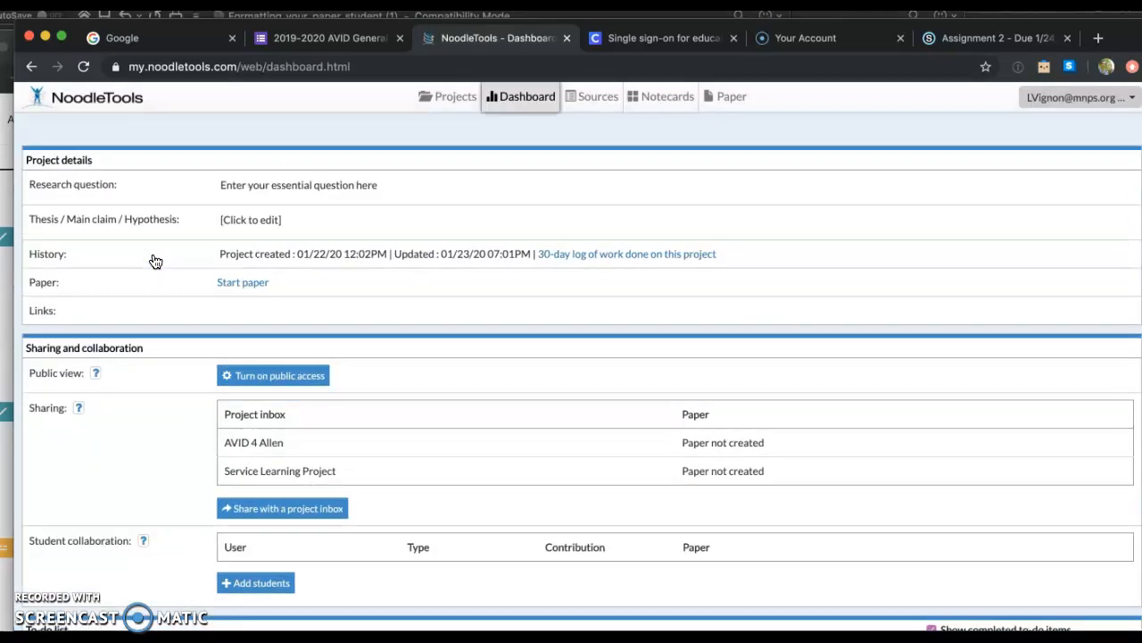
click(259, 185)
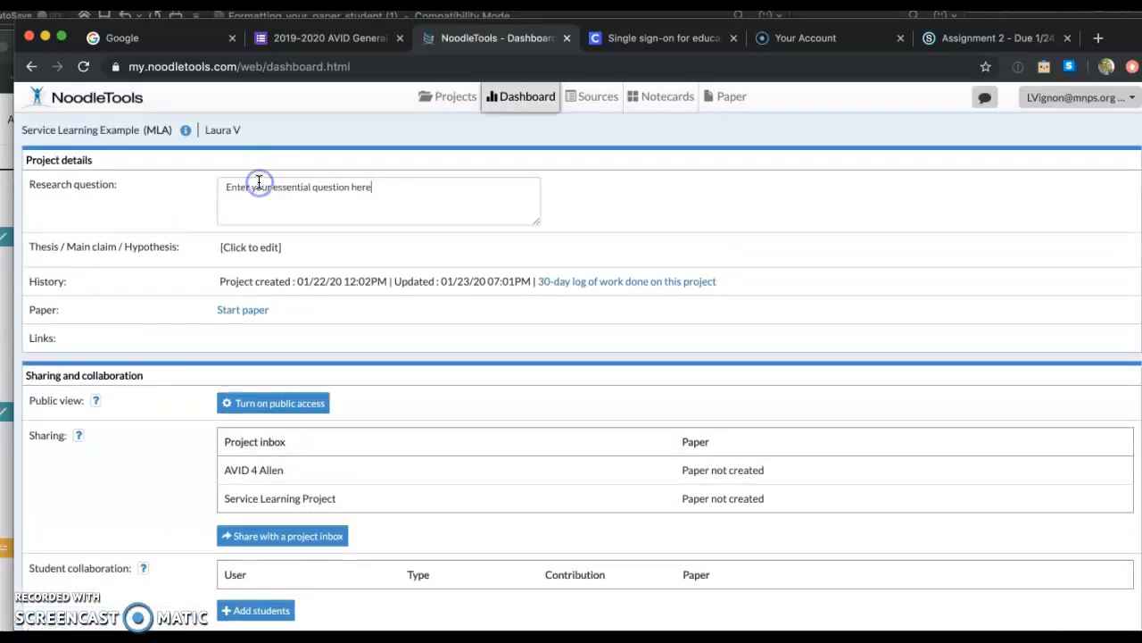
drag(375, 186, 231, 178)
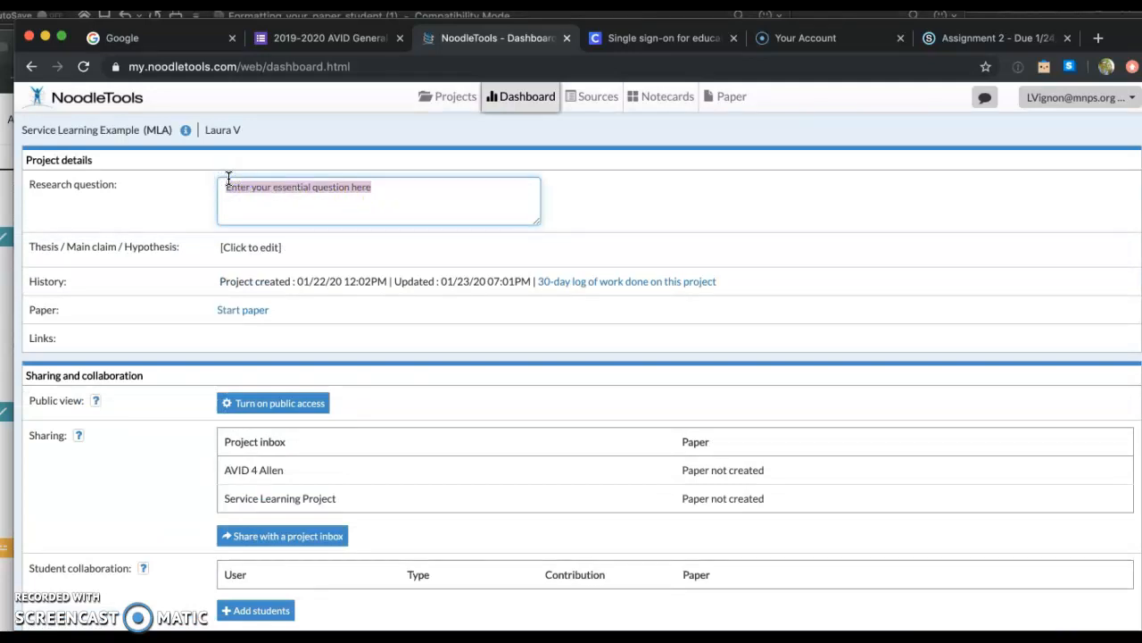
text(How)
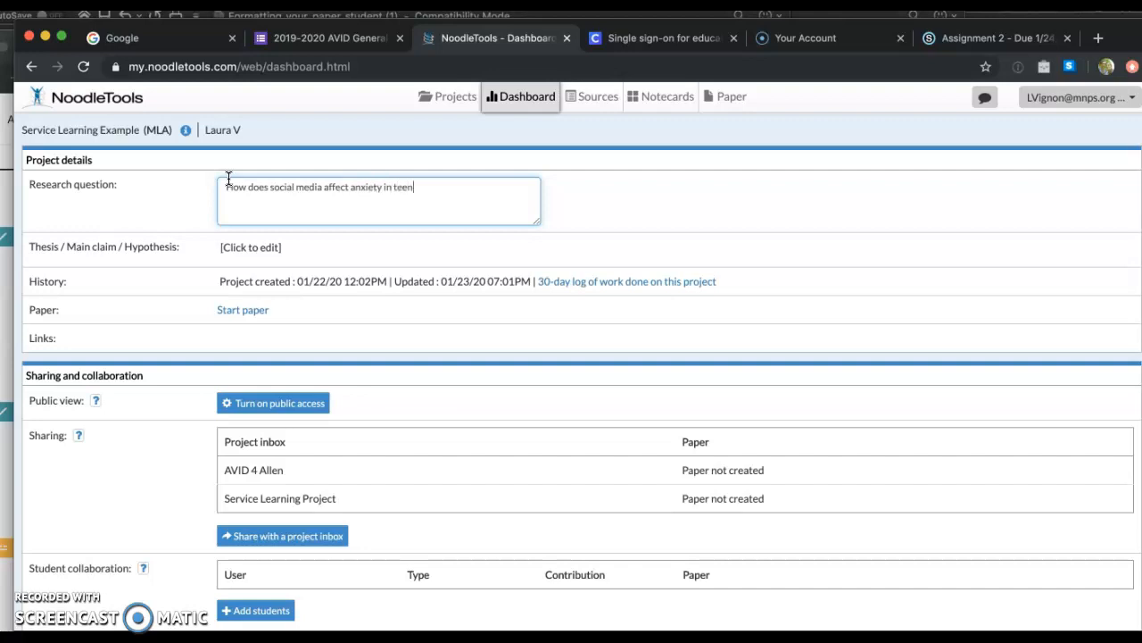
click(267, 247)
- Review the project's sharing inboxes and to-do list on its dashboard
scroll(267, 255, down, 3)
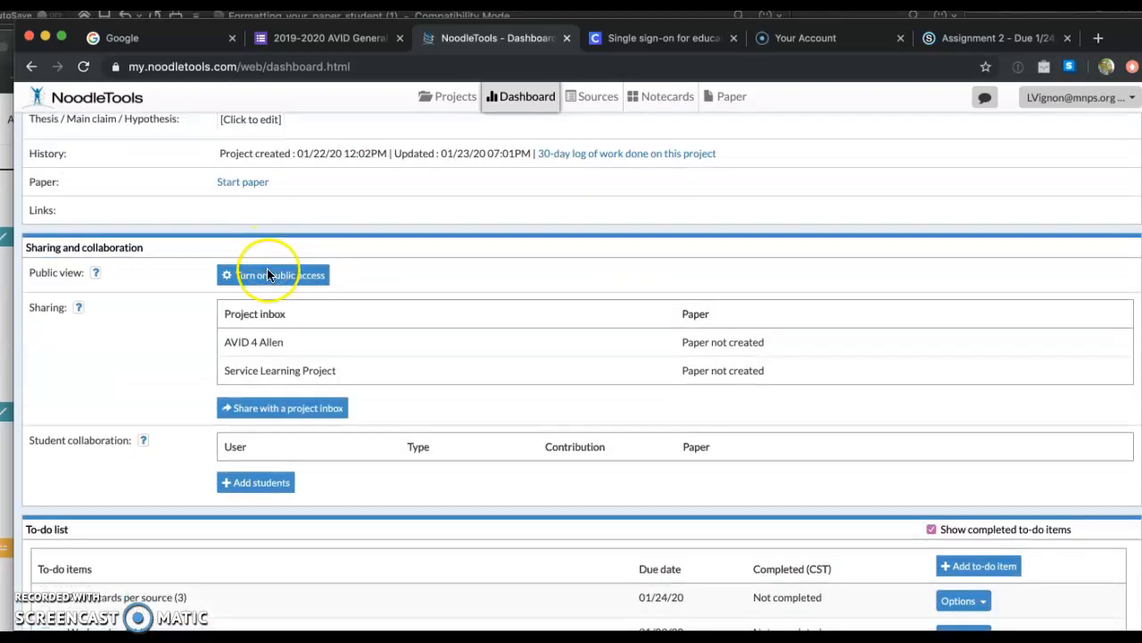
click(277, 373)
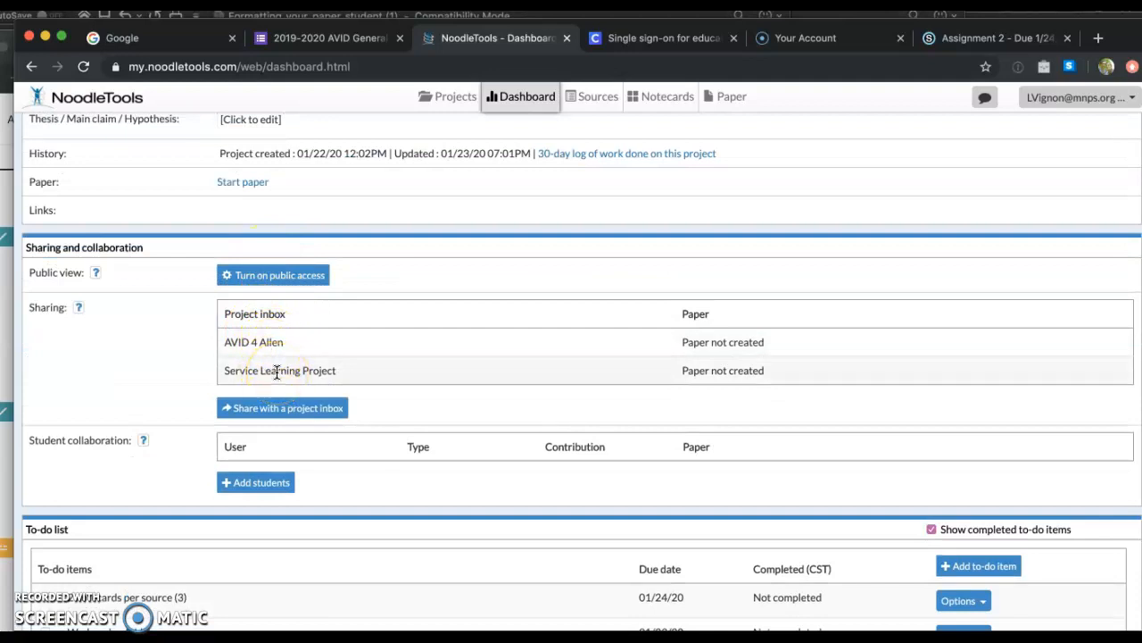
scroll(431, 343, down, 3)
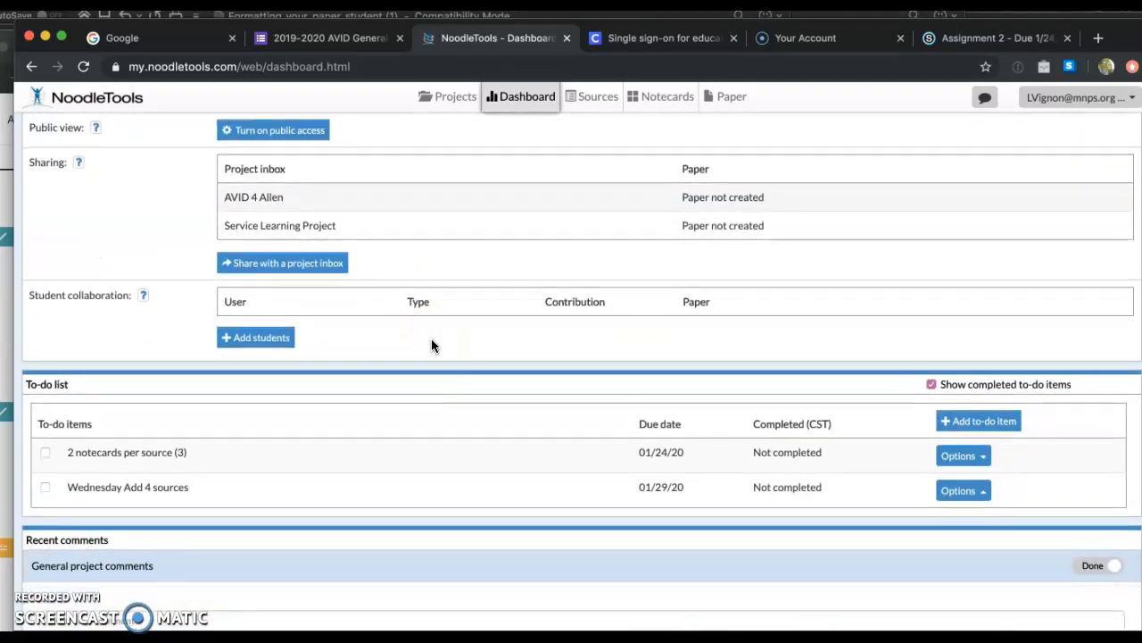
scroll(431, 345, down, 2)
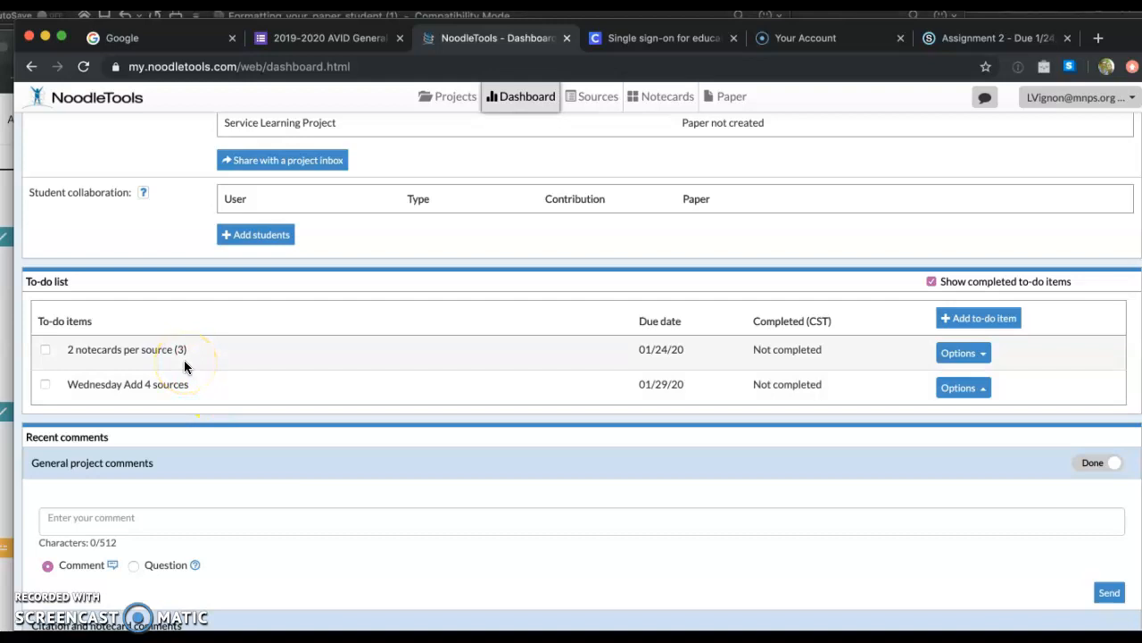
scroll(259, 357, up, 5)
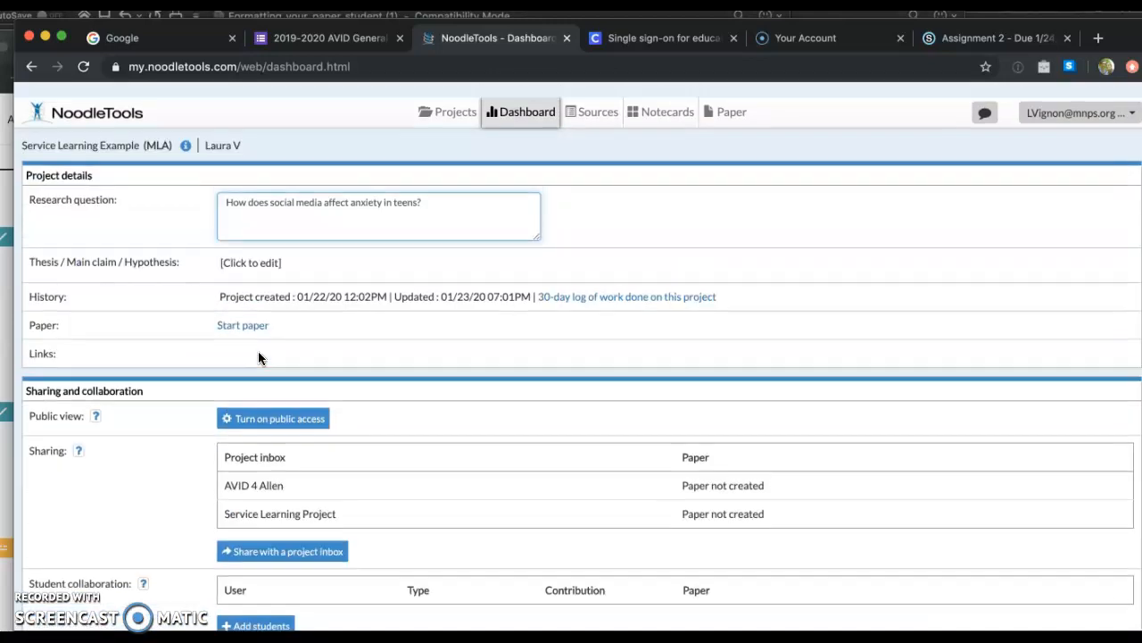
- Open the project's sources and look through all the citations from first to last
click(589, 105)
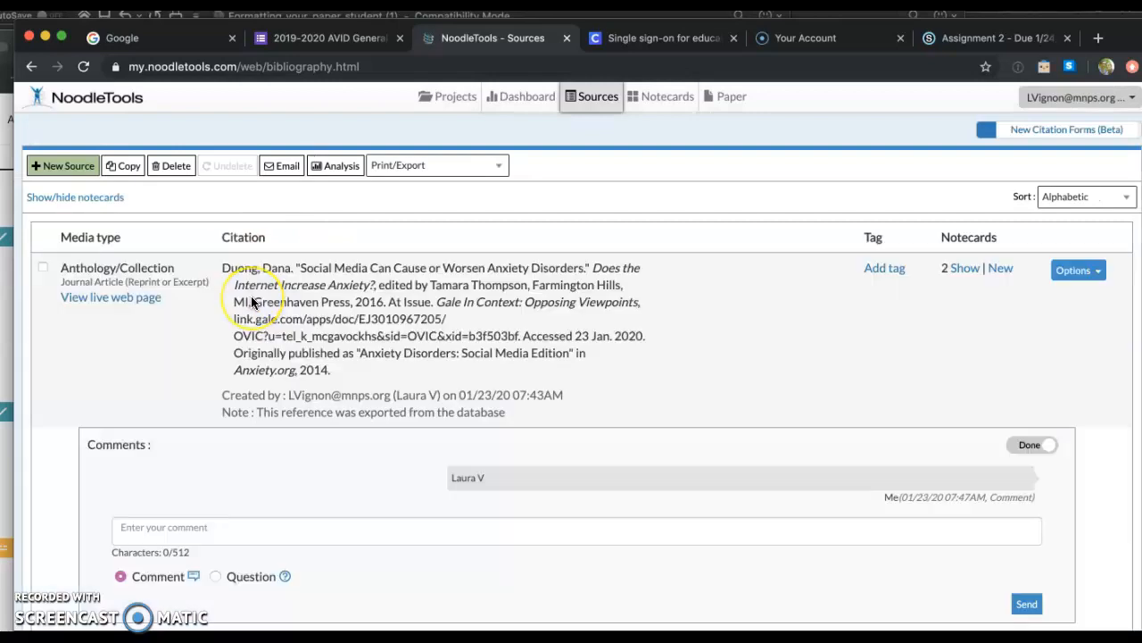
scroll(253, 302, down, 2)
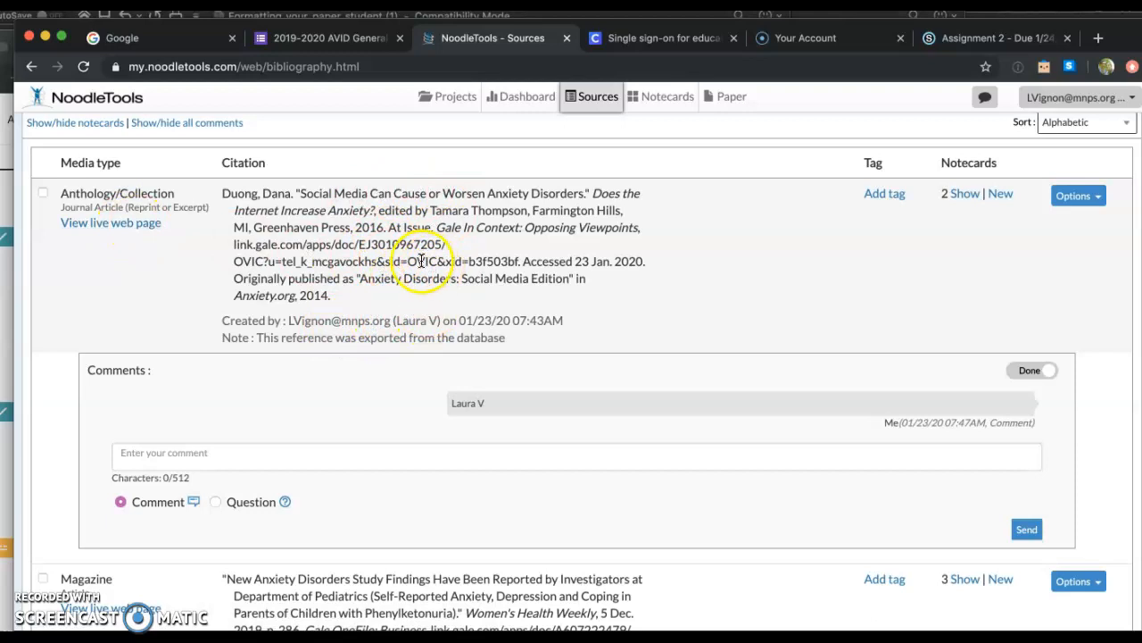
scroll(406, 254, down, 1)
scroll(406, 255, down, 2)
scroll(406, 255, up, 1)
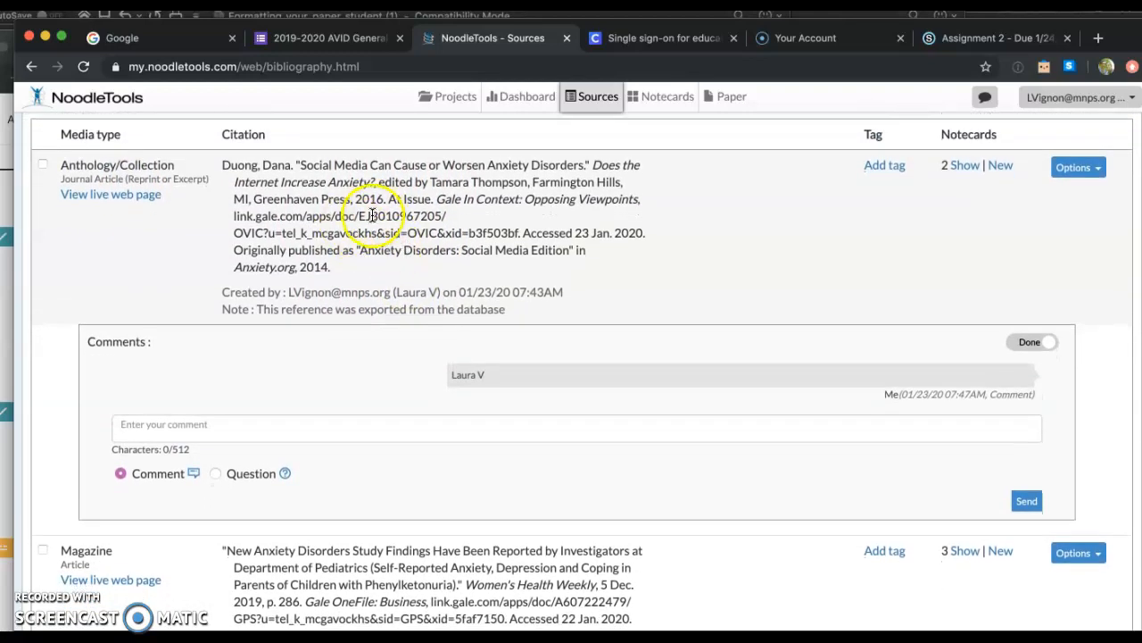
scroll(372, 213, down, 5)
scroll(373, 213, down, 10)
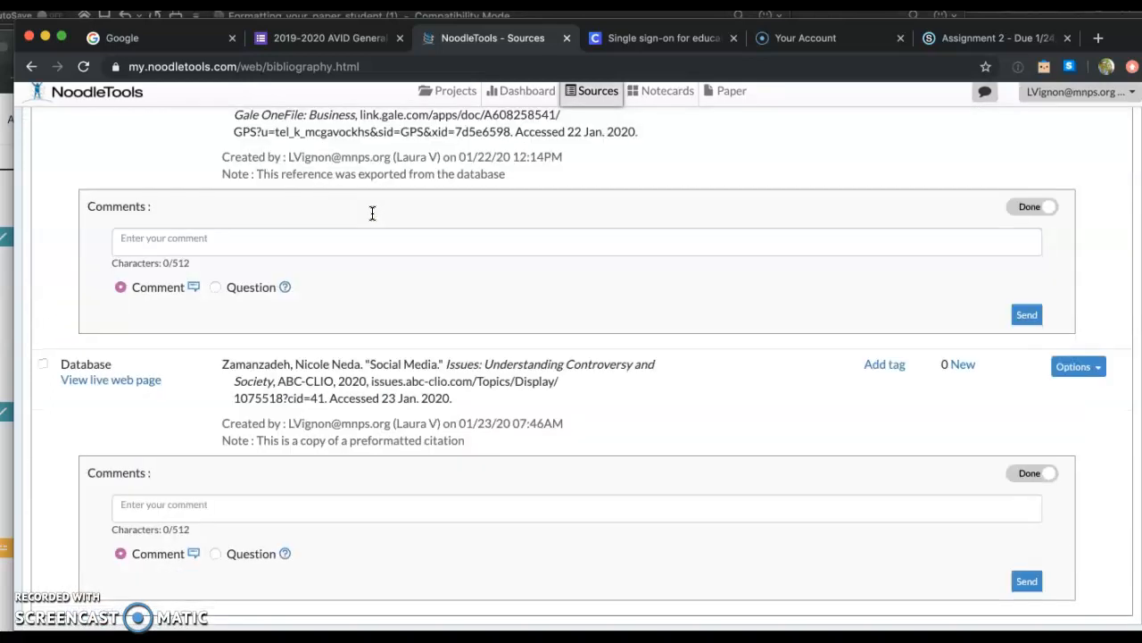
scroll(372, 213, up, 15)
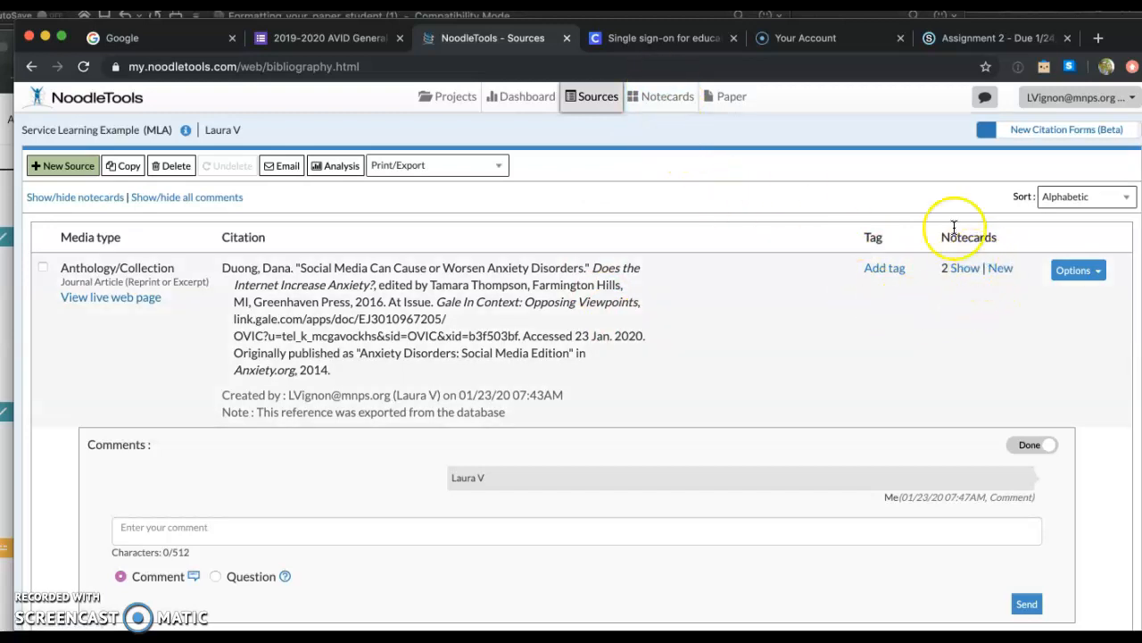
- Open the project's notecards and go through the outline's Anxiety topic and its four subtopics
click(656, 106)
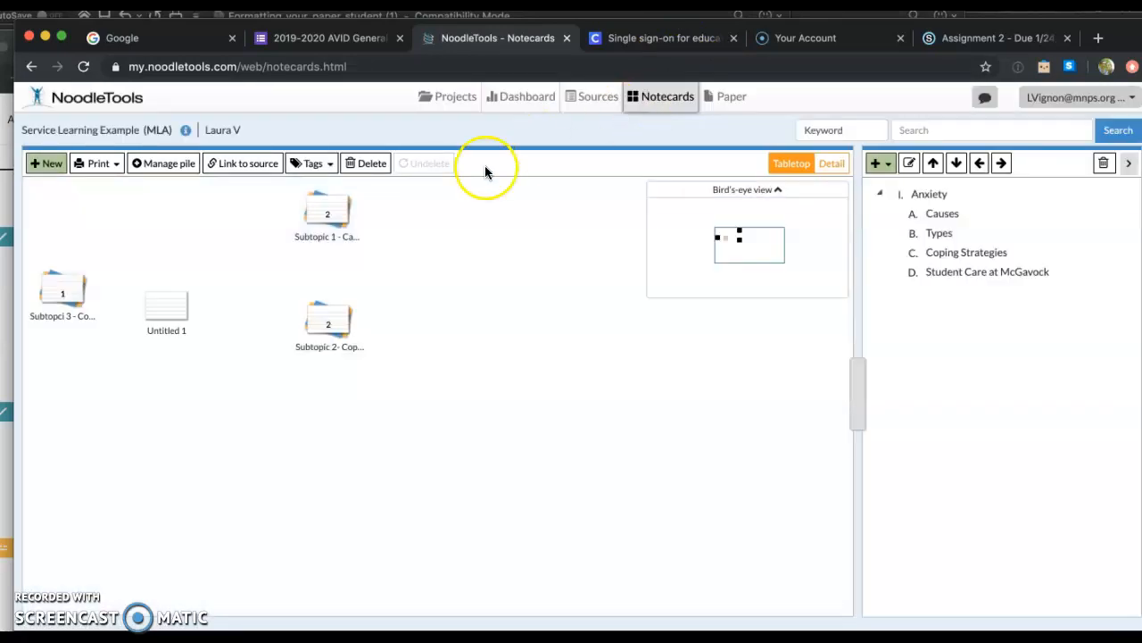
click(937, 193)
click(944, 195)
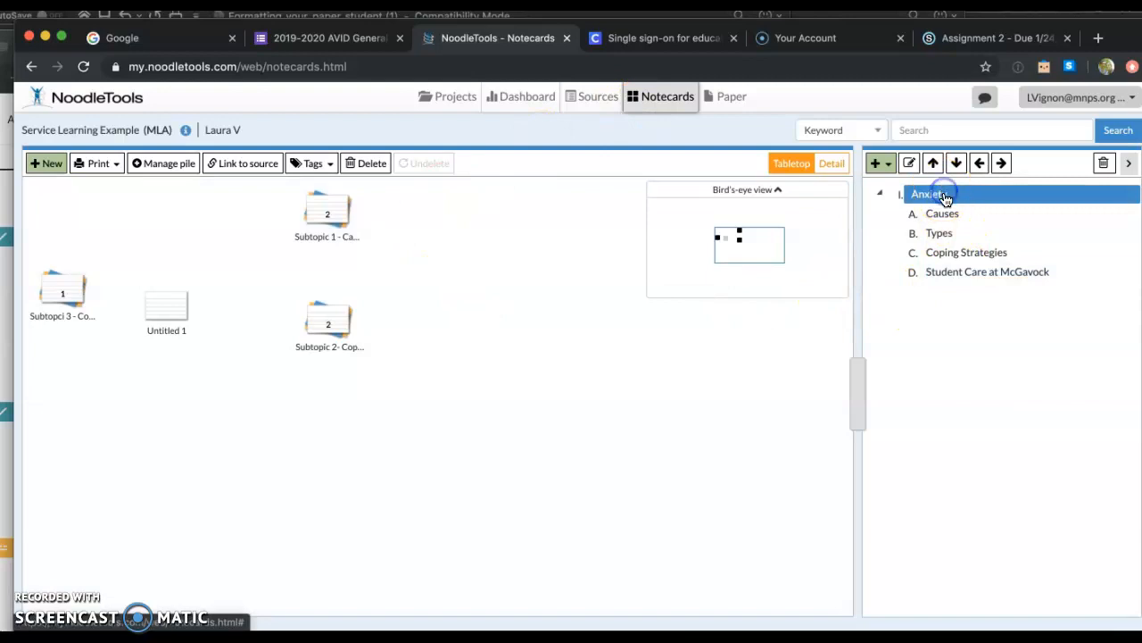
click(946, 216)
click(948, 233)
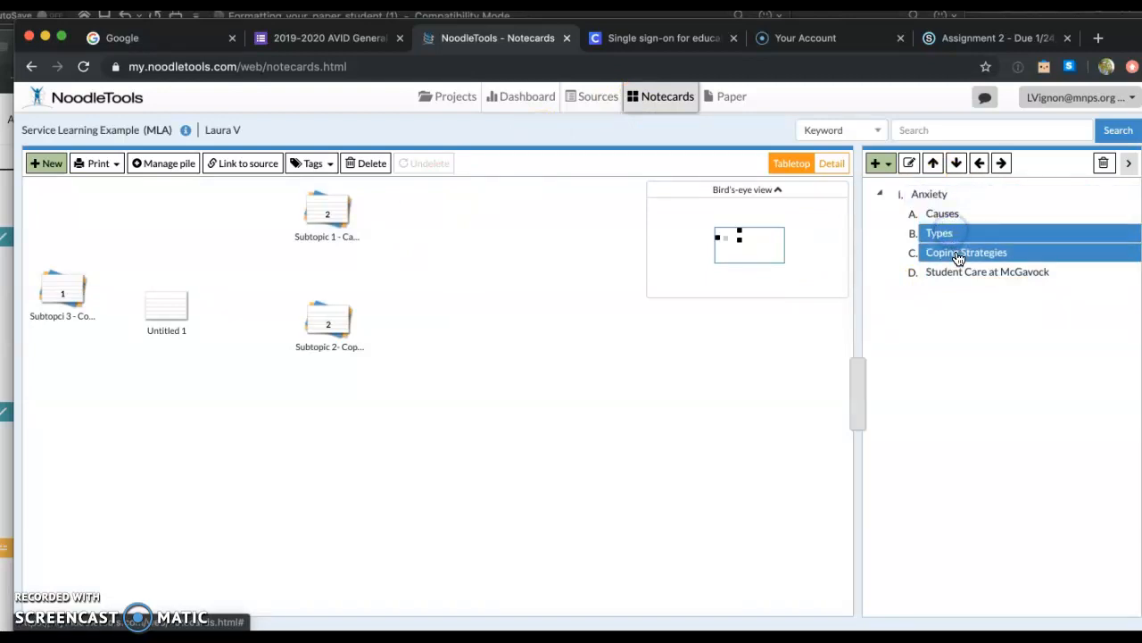
click(958, 257)
click(957, 271)
click(944, 197)
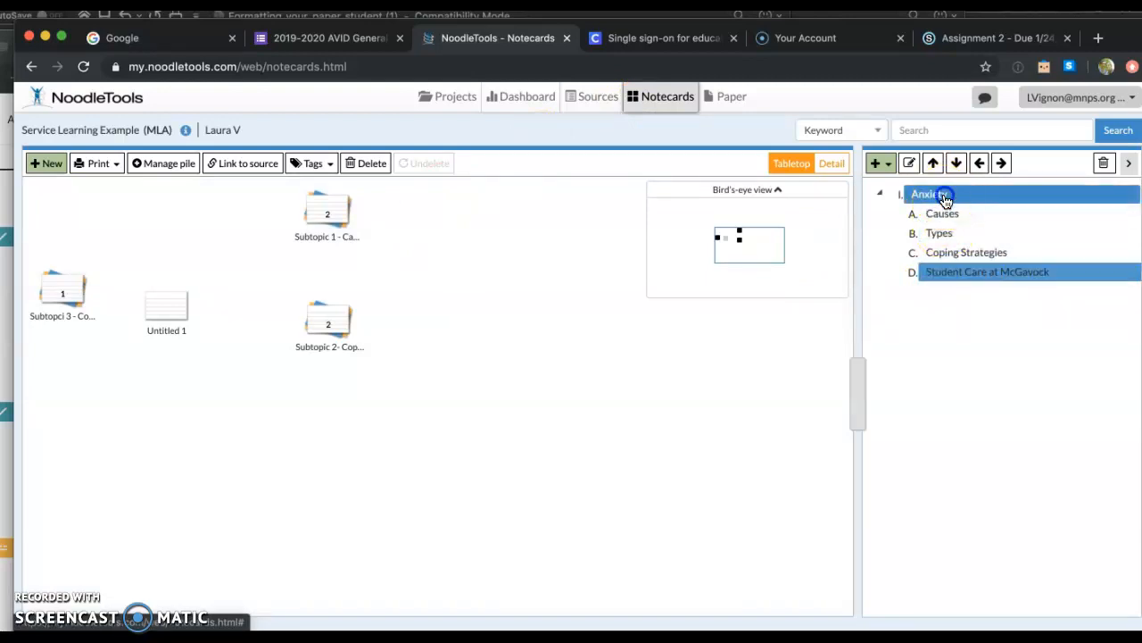
- Review the outline's Causes, Types, Coping Strategies and Student Care at McGavock entries, ending on the main Anxiety topic
click(949, 216)
click(953, 234)
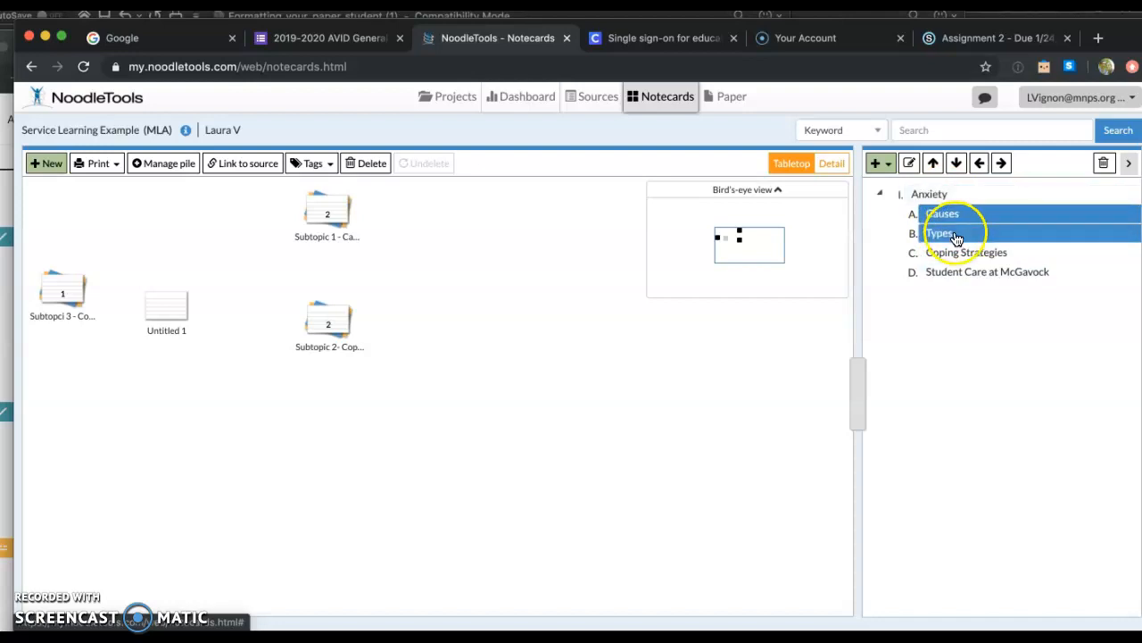
click(962, 254)
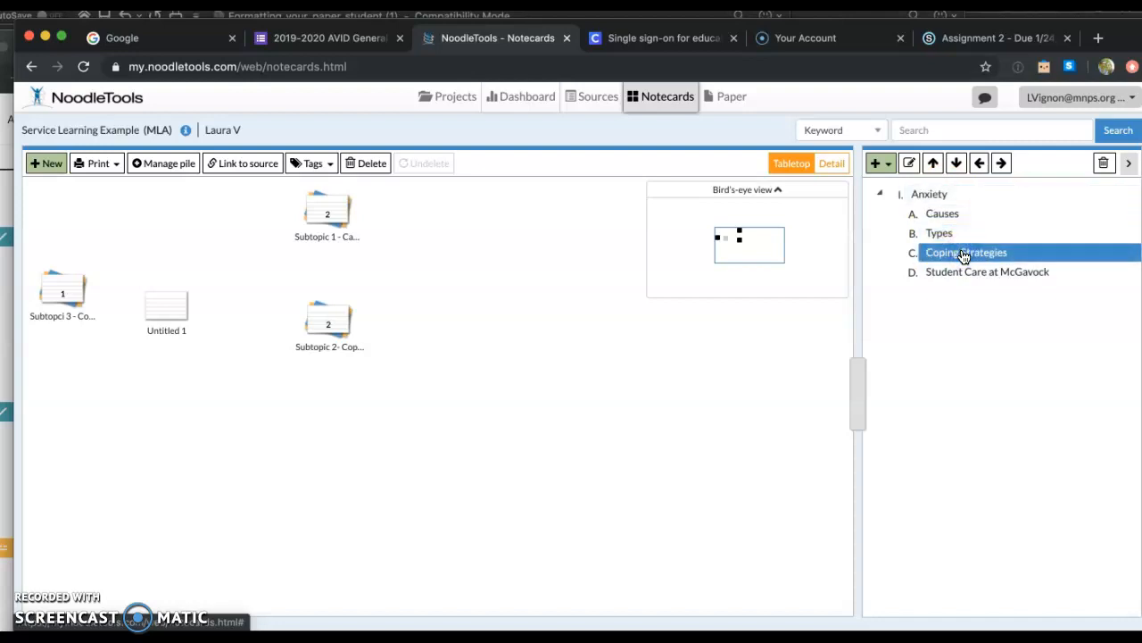
click(980, 278)
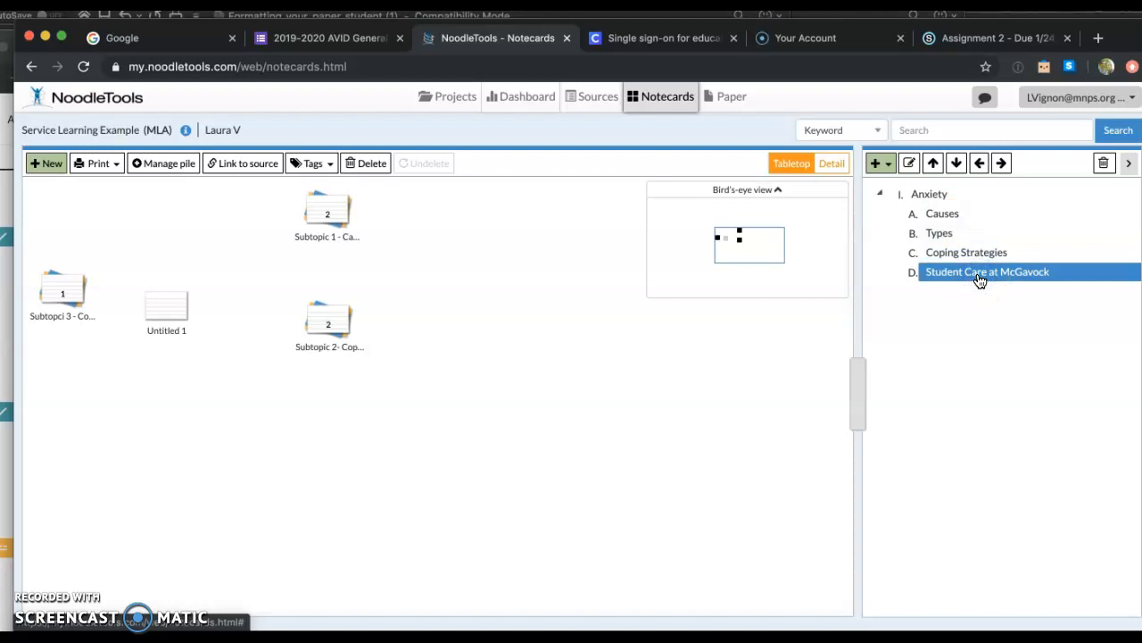
click(924, 195)
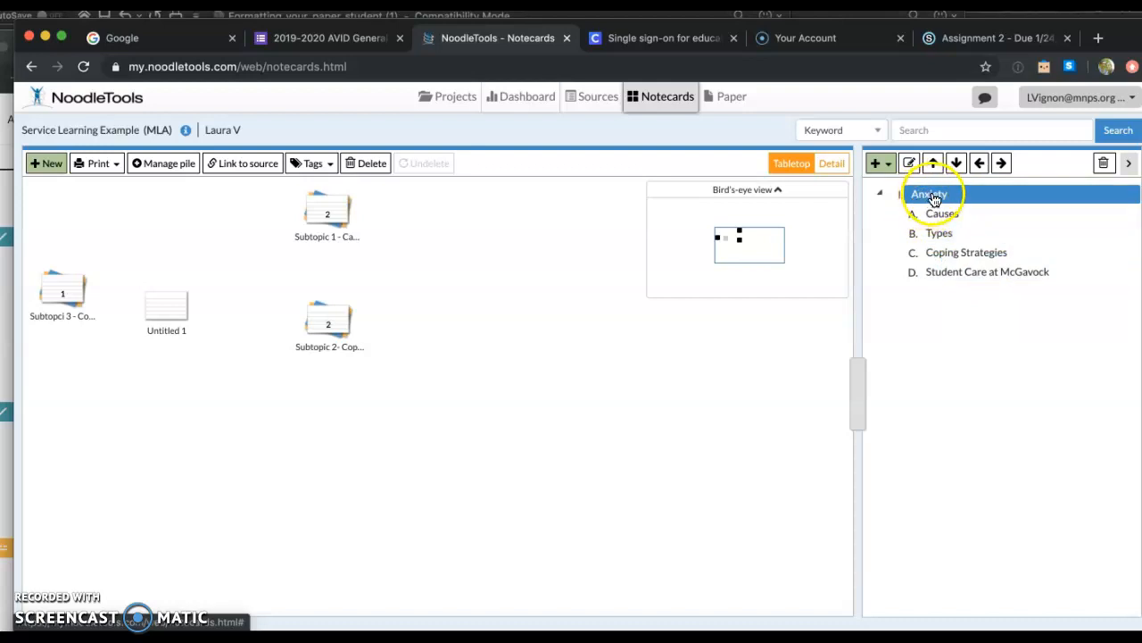
- Add two child subtopics named "Question 1" and "Question 2" under Causes in the outline
click(962, 215)
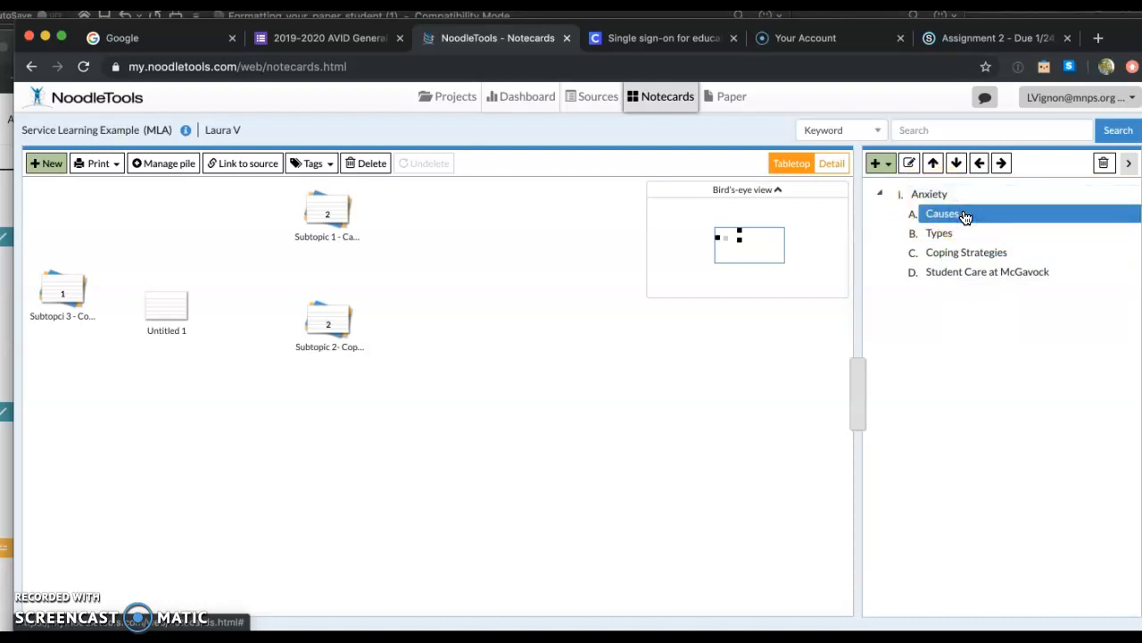
click(964, 215)
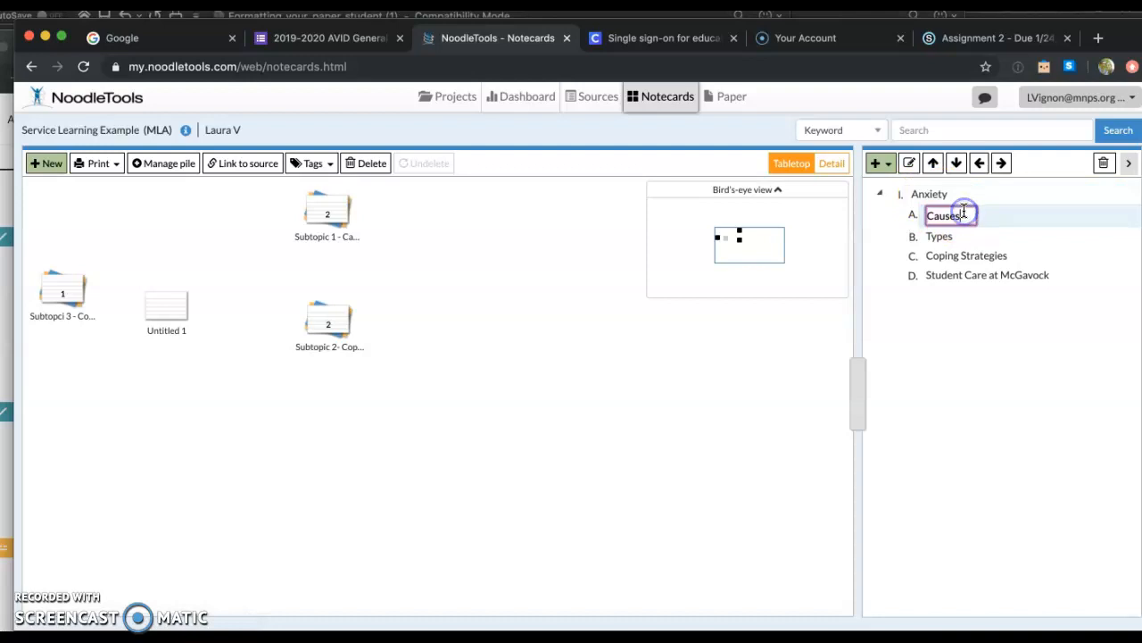
click(964, 212)
click(884, 163)
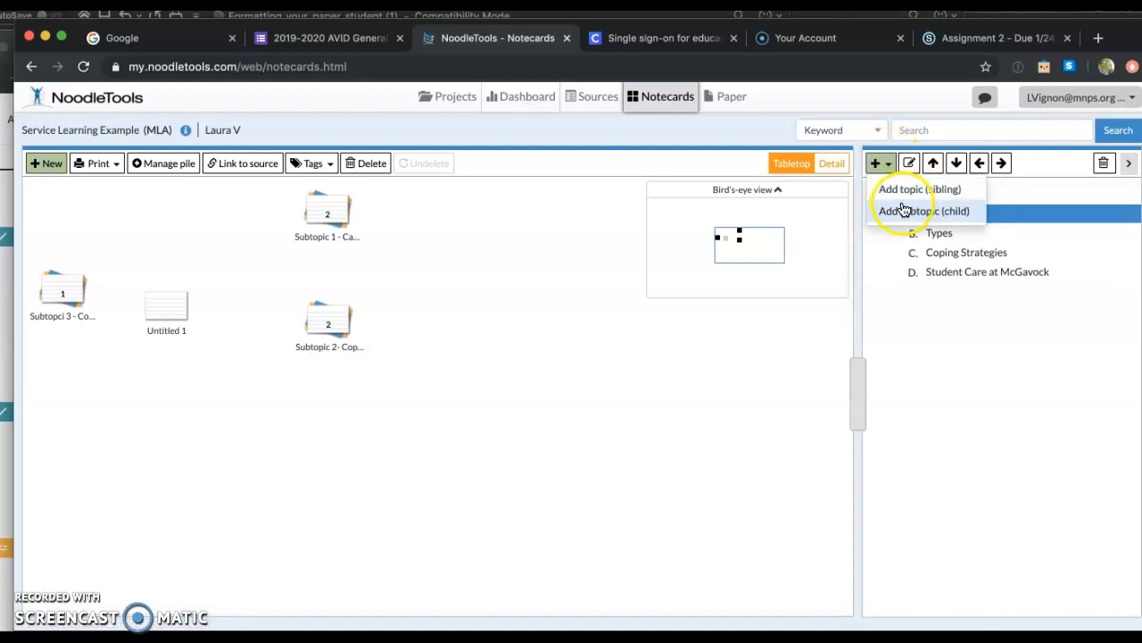
click(903, 211)
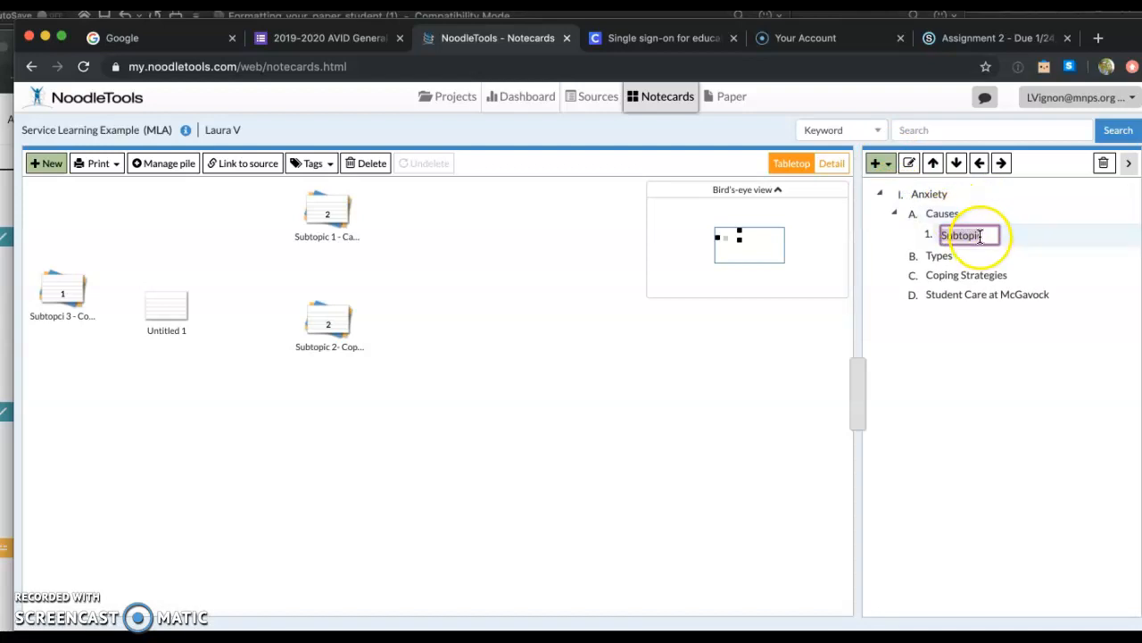
text(Question 1)
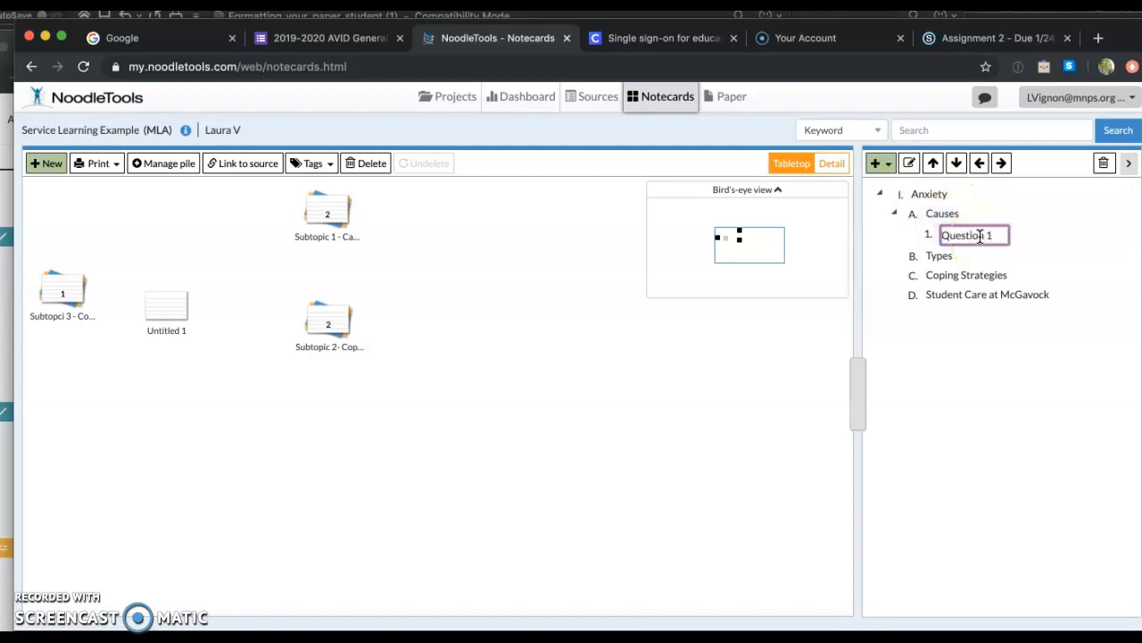
key(Return)
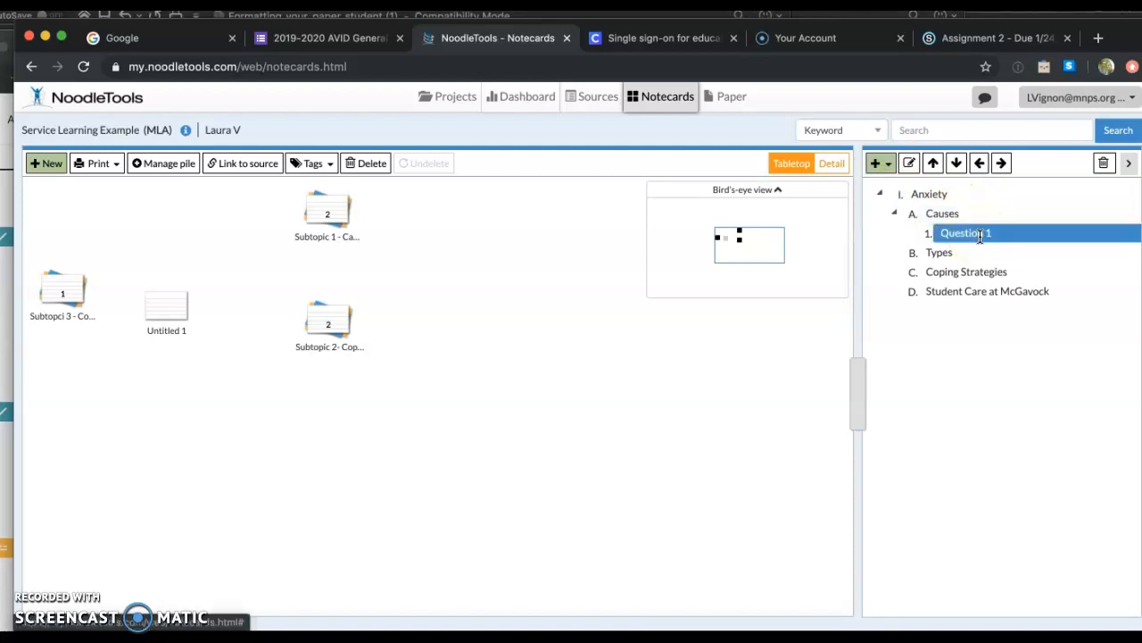
key(Return)
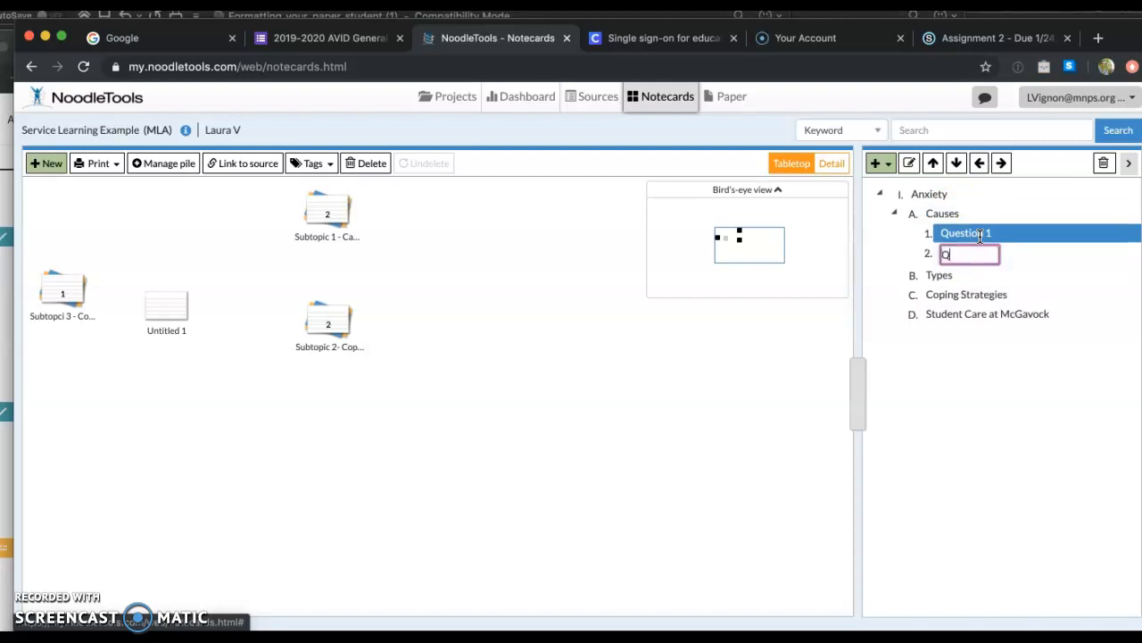
drag(980, 236, 942, 209)
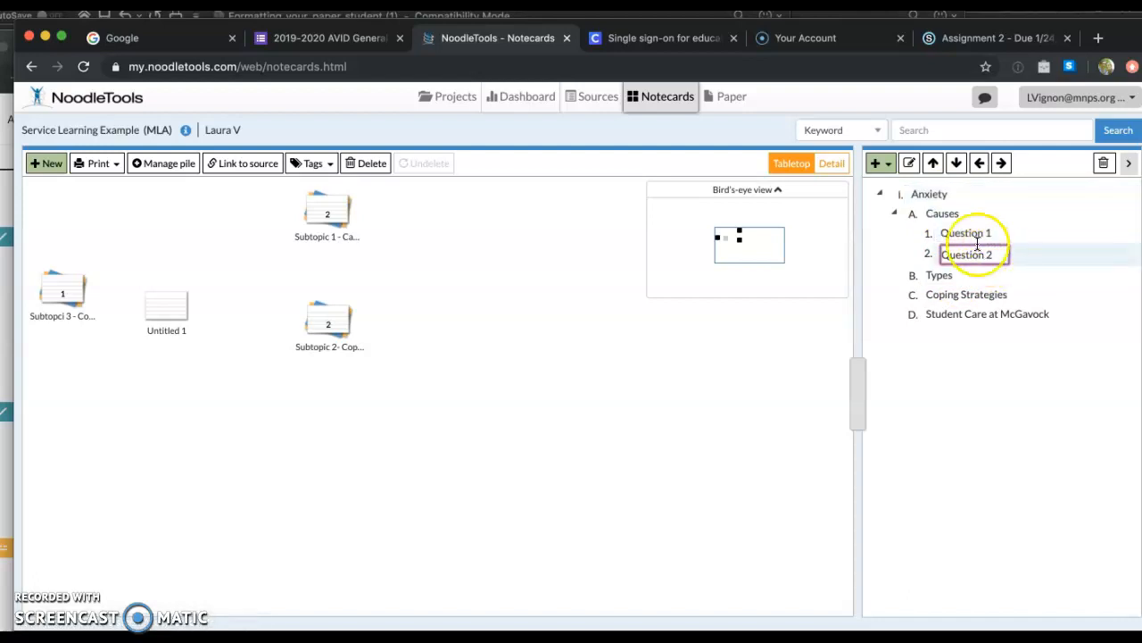
- Delete the Question 2 and Question 1 subtopics from under Causes in the outline
click(1105, 162)
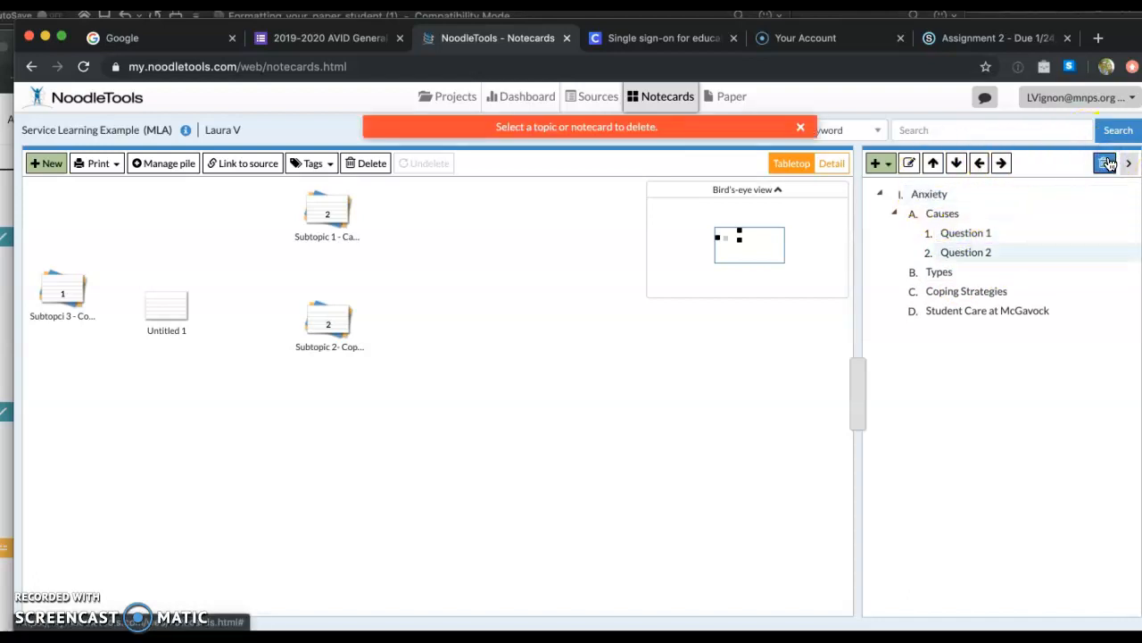
click(800, 127)
click(980, 236)
click(964, 252)
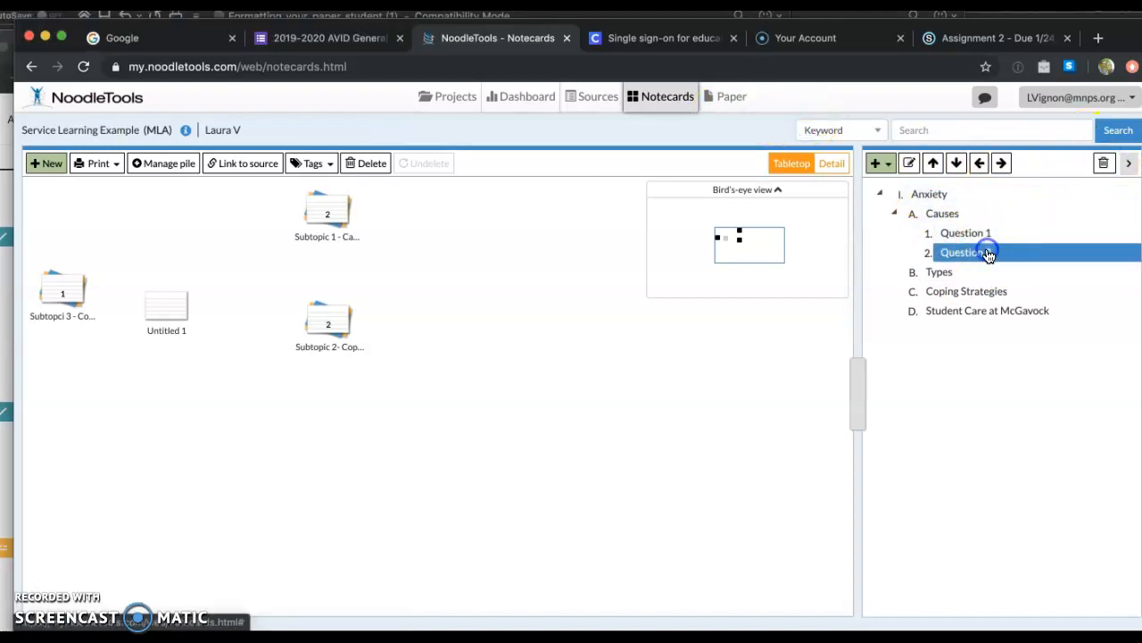
click(1104, 164)
click(765, 278)
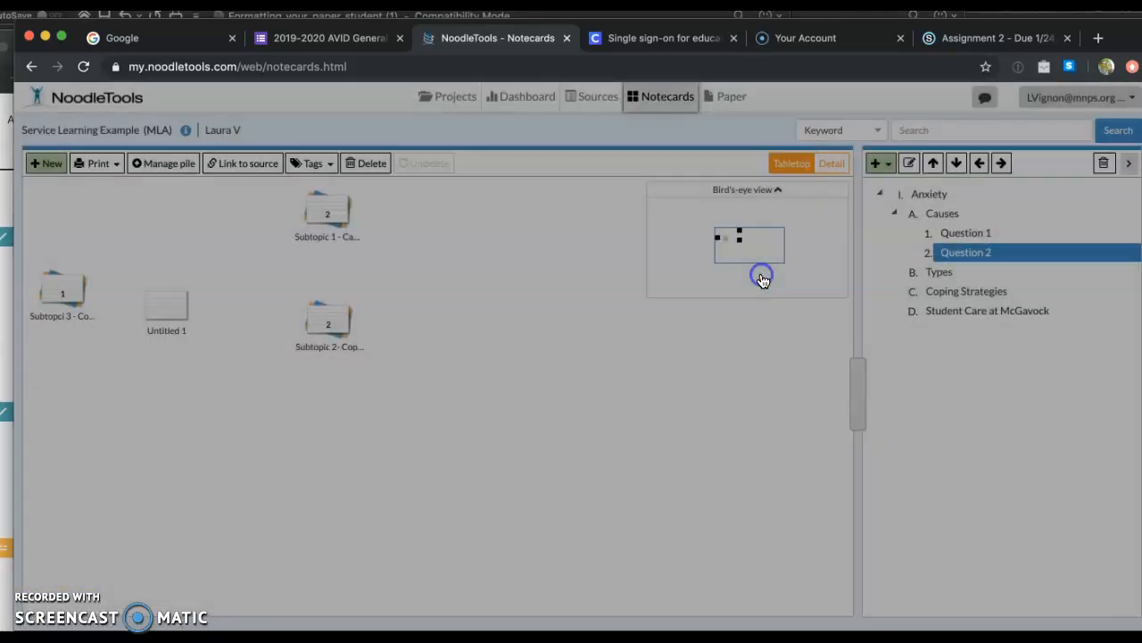
click(1107, 163)
click(804, 276)
click(959, 235)
click(1104, 164)
click(801, 281)
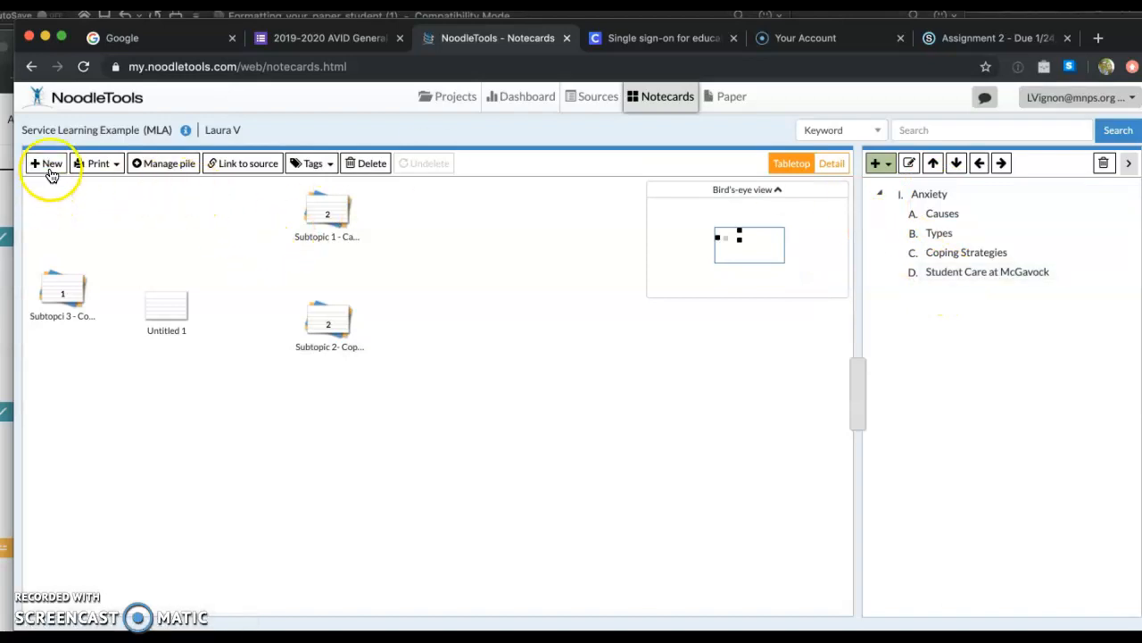
- Move the Coping Strategies notecard pile for subtopic 3 to just below the Subtopic 2 pile on the tabletop
click(67, 295)
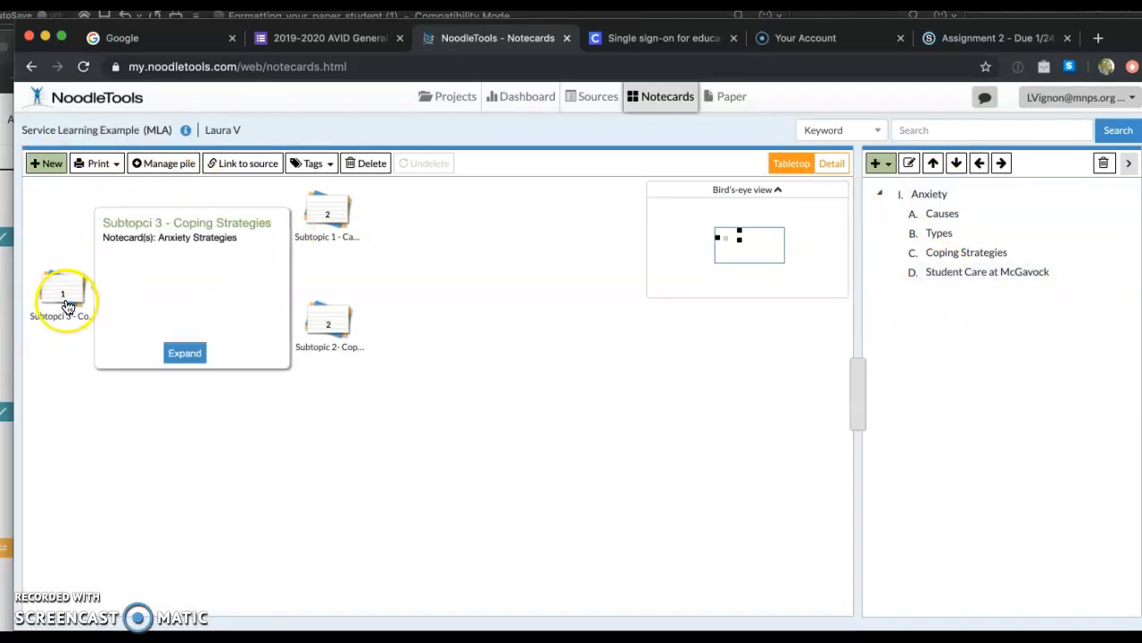
drag(67, 296, 375, 373)
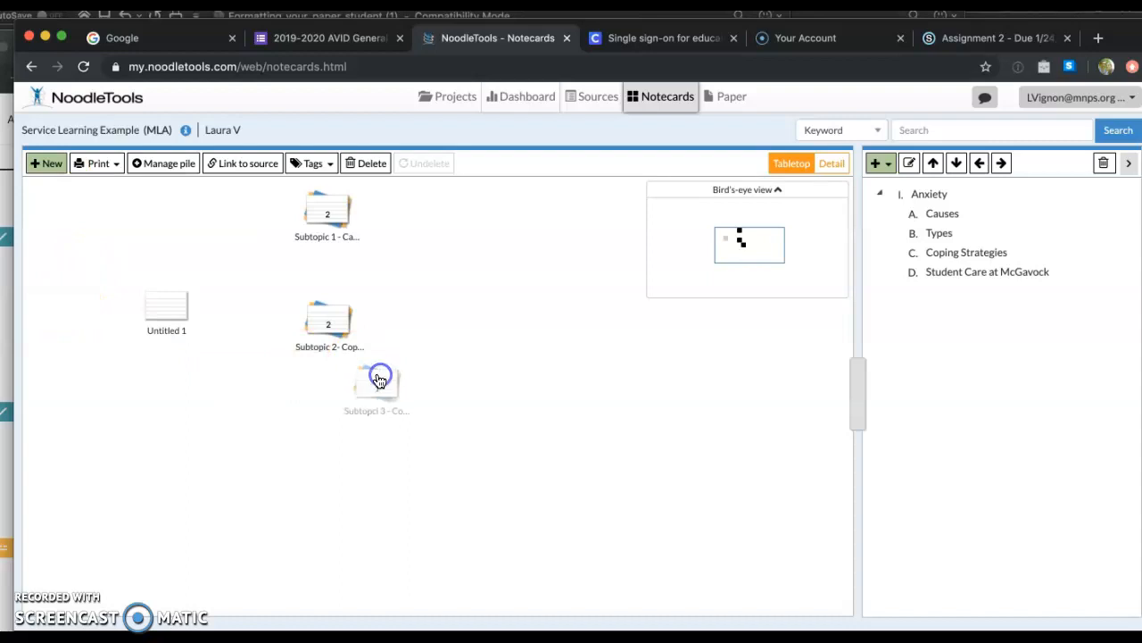
- Create and save a notecard titled "Background Information 1" with "Social Media Can Cause or Worsen Anxiety Disorders" as its source
click(45, 163)
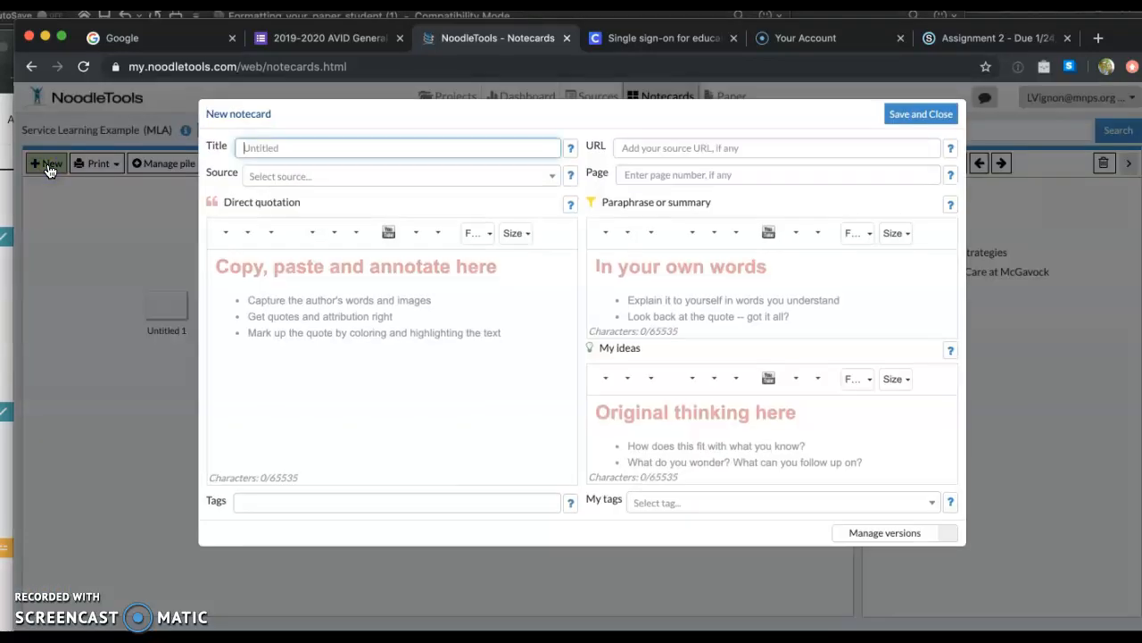
click(276, 148)
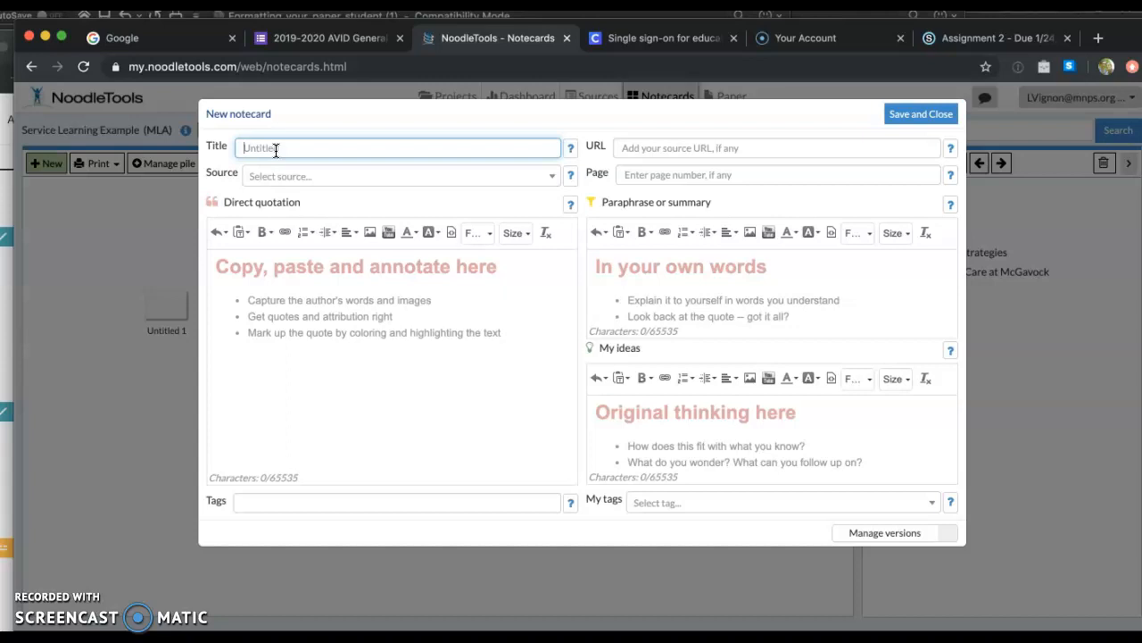
text(B)
click(274, 178)
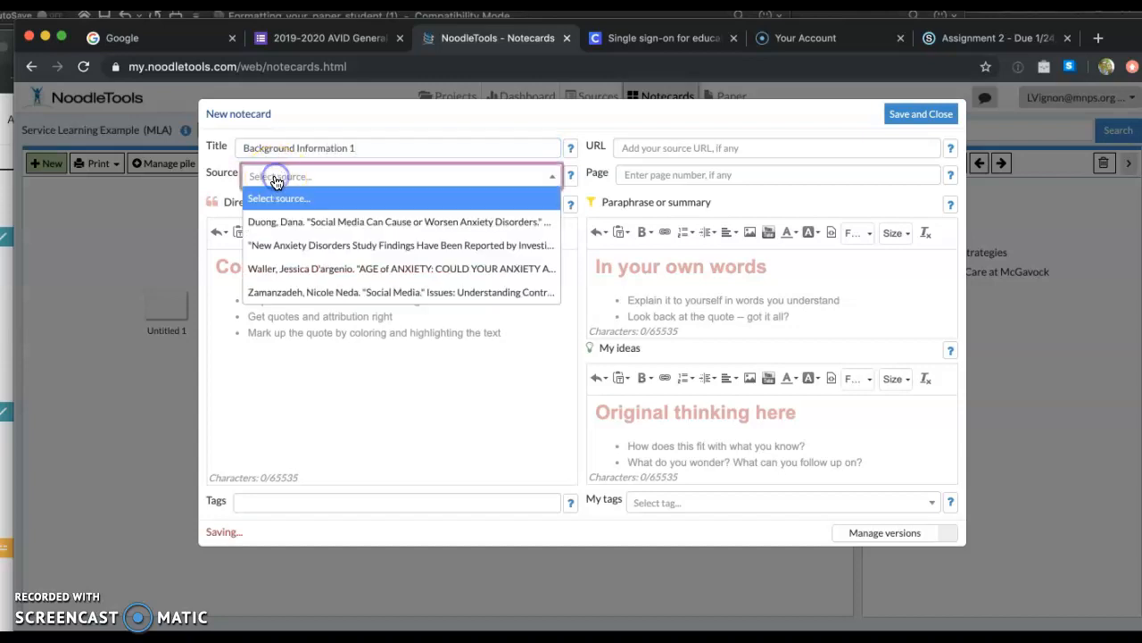
click(287, 224)
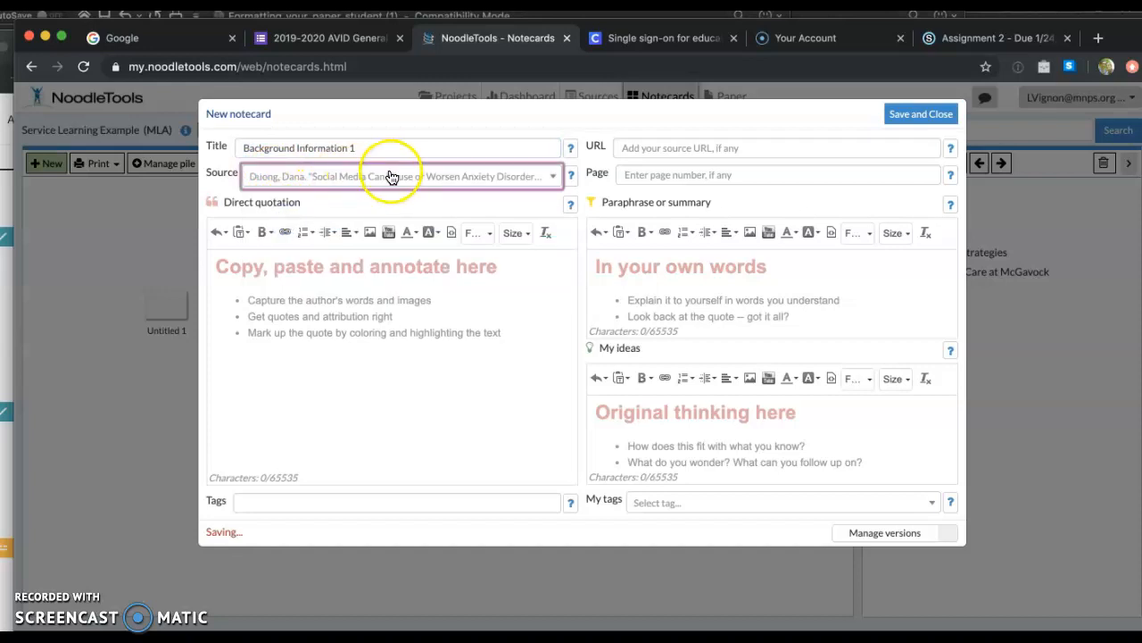
click(326, 302)
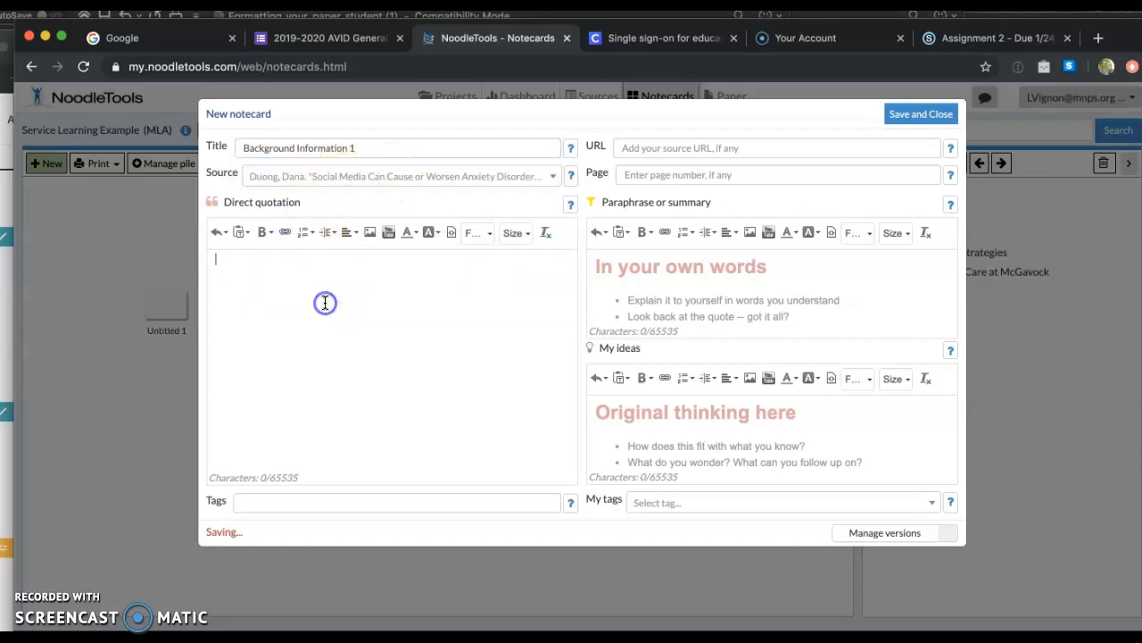
click(332, 183)
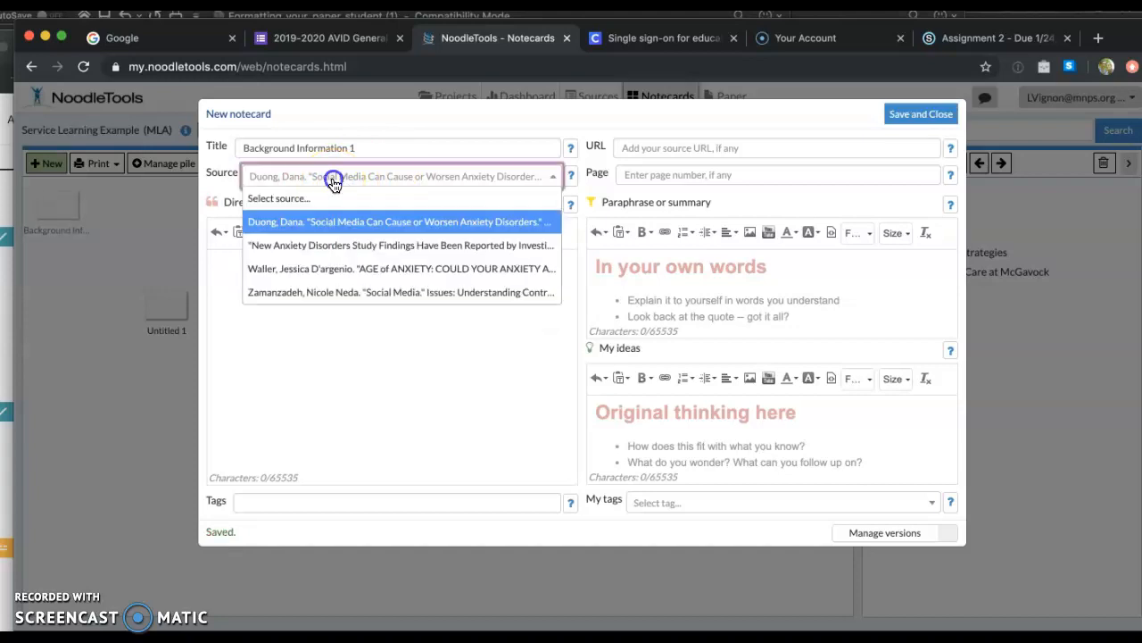
click(363, 221)
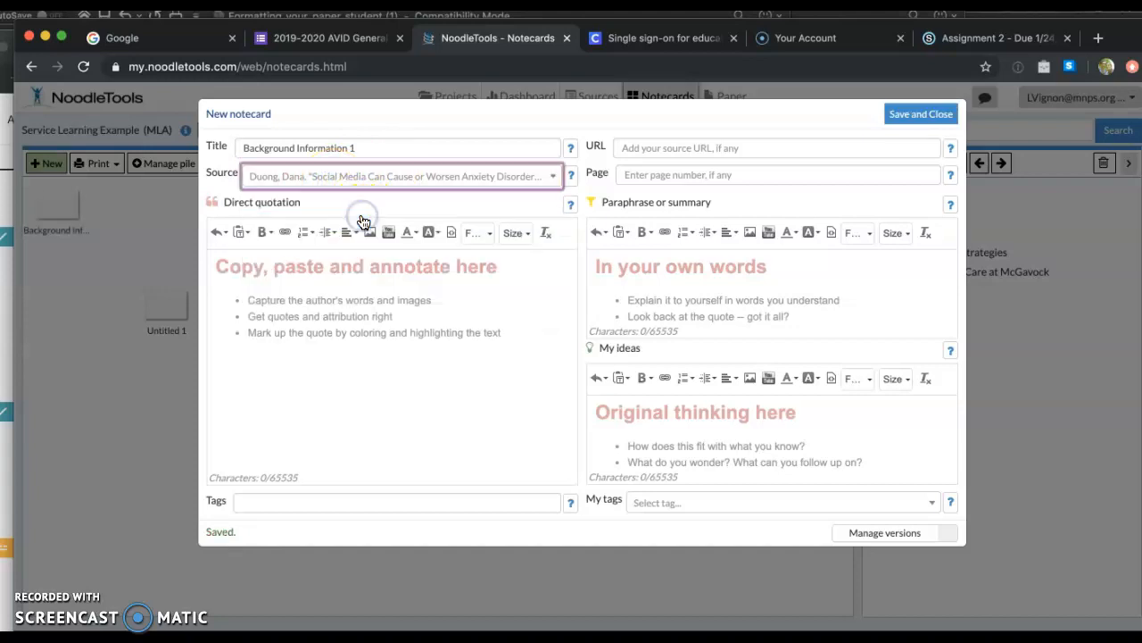
click(929, 116)
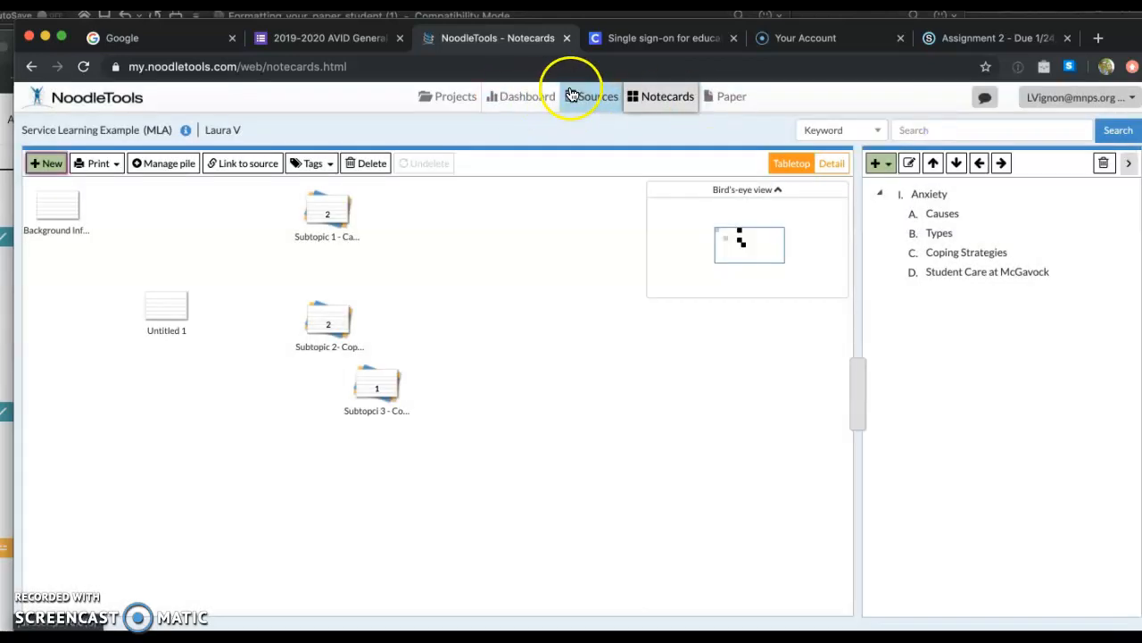
- Open the live web page of the "Social Media Can Cause or Worsen Anxiety Disorders" source and check the article's highlights and notes
click(593, 95)
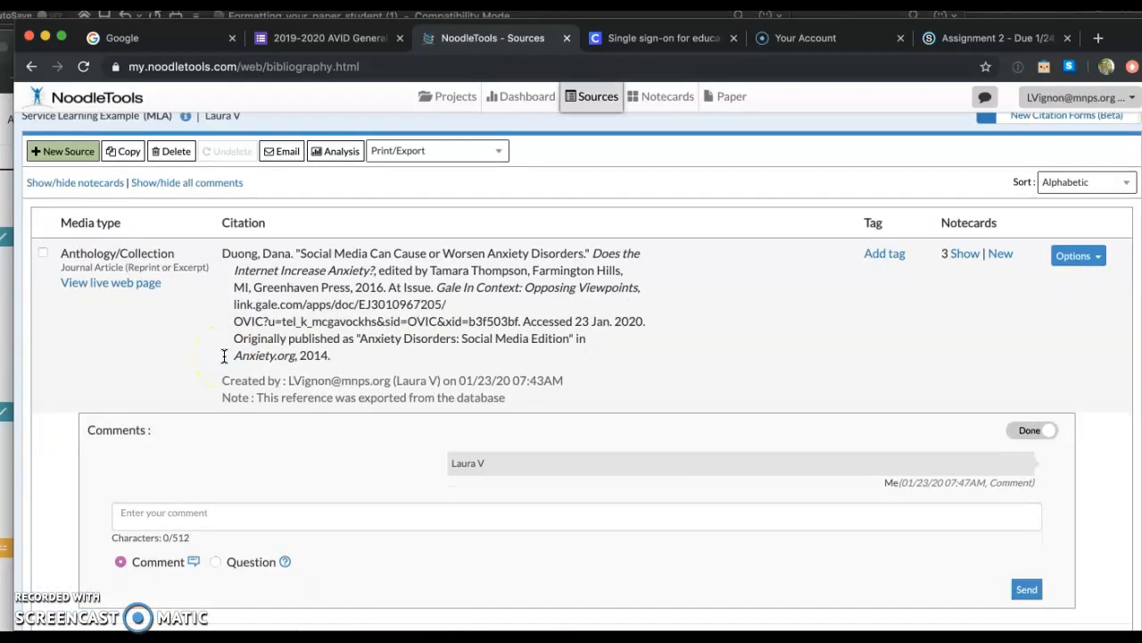
click(143, 283)
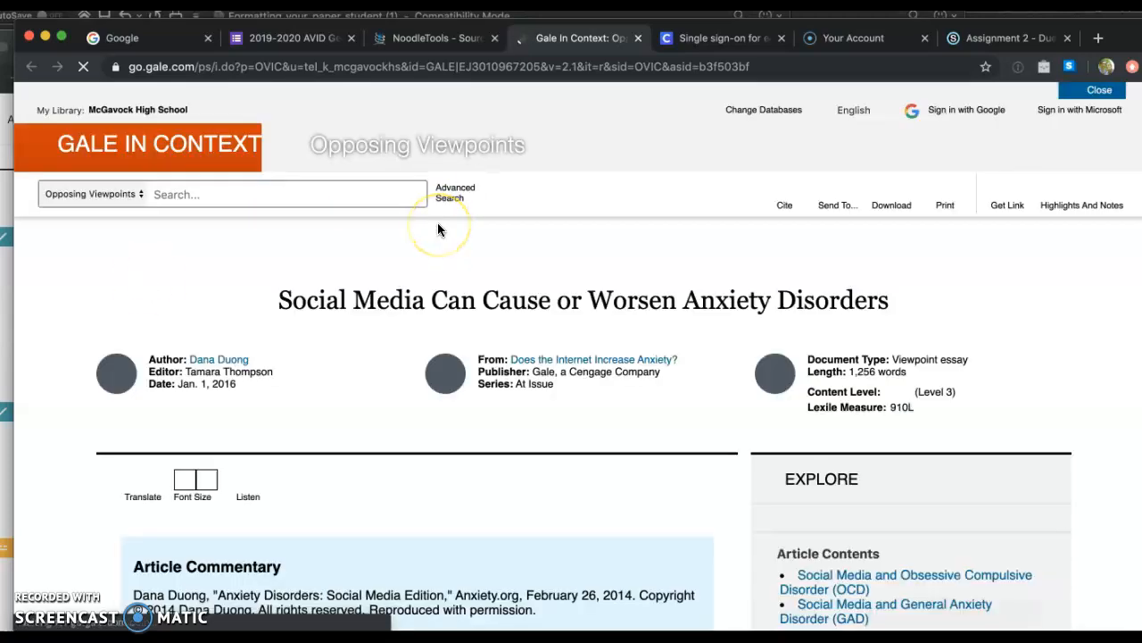
scroll(321, 485, down, 10)
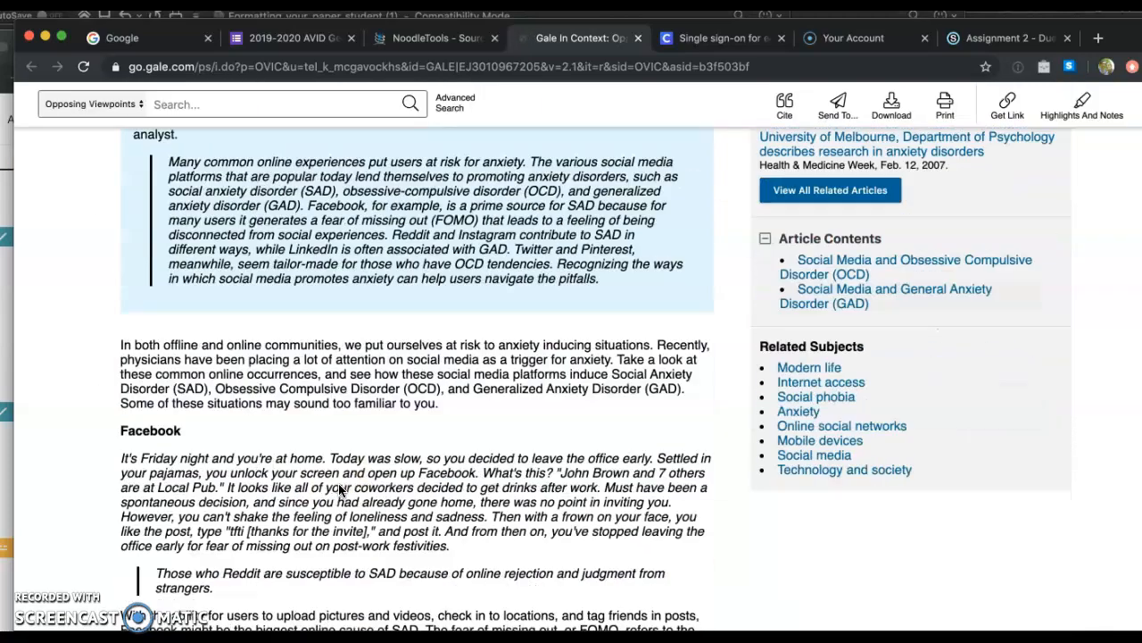
scroll(339, 489, down, 8)
scroll(338, 489, up, 13)
click(1072, 104)
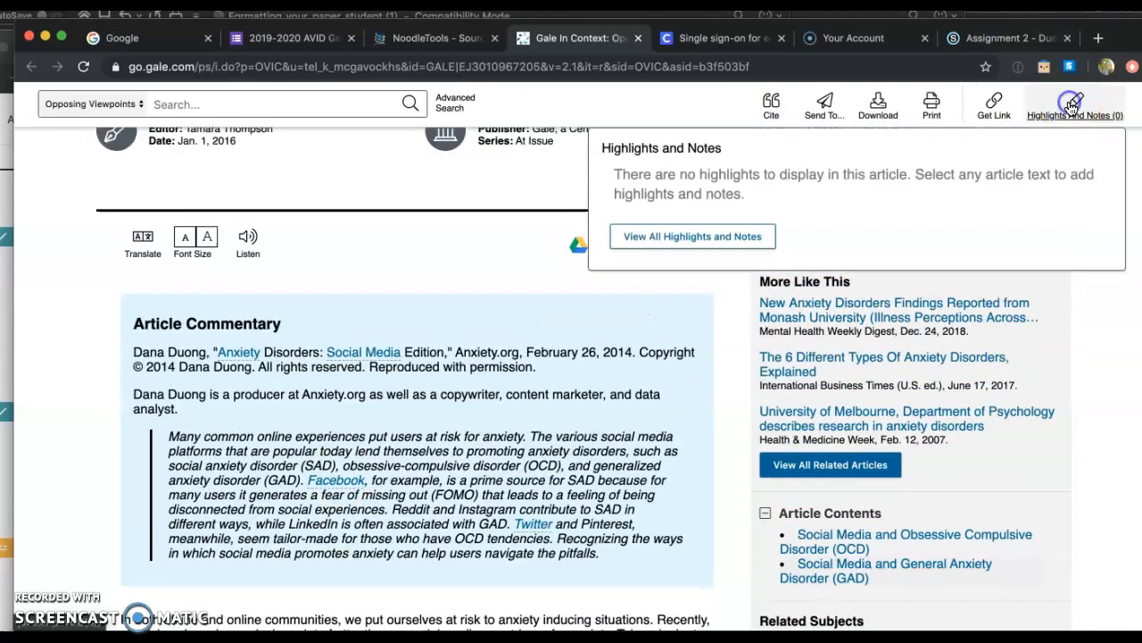
click(614, 411)
- Highlight in green the first two sentences of the article's Reddit paragraph, from "those who Reddit are susceptible" to "forum style posts."
scroll(536, 419, down, 6)
scroll(161, 499, down, 4)
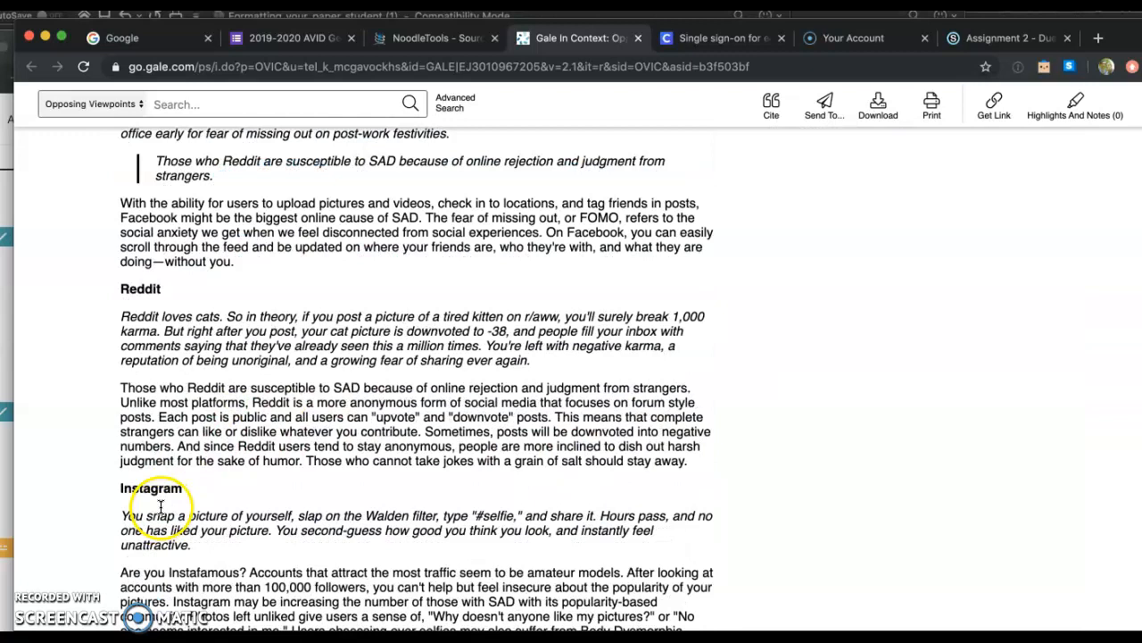
scroll(161, 506, down, 2)
drag(123, 332, 155, 359)
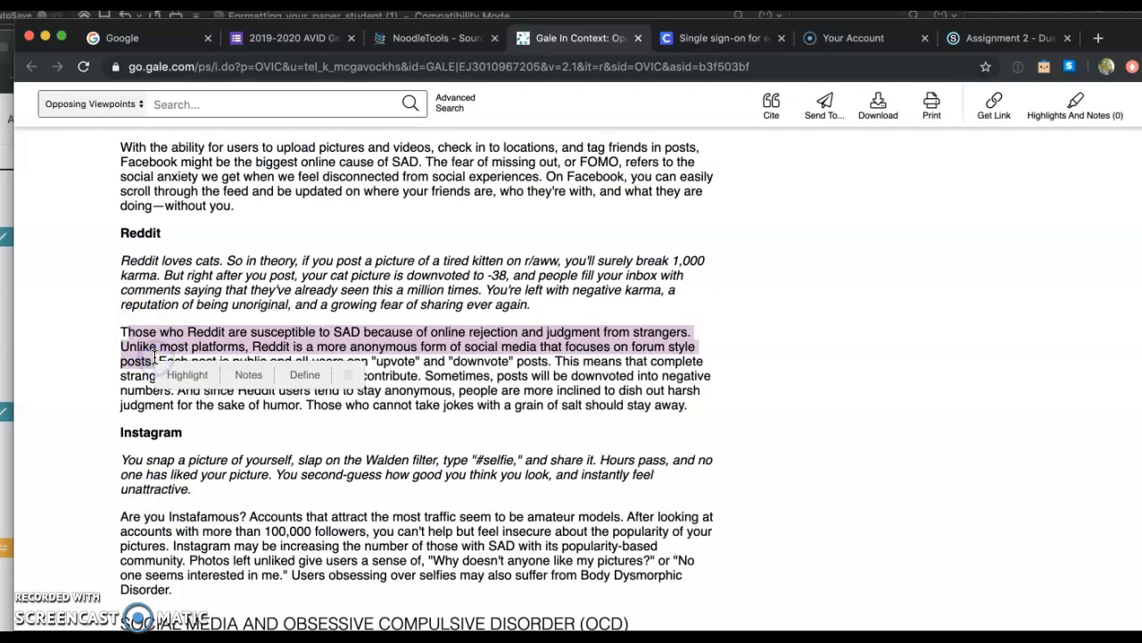
click(186, 374)
click(222, 405)
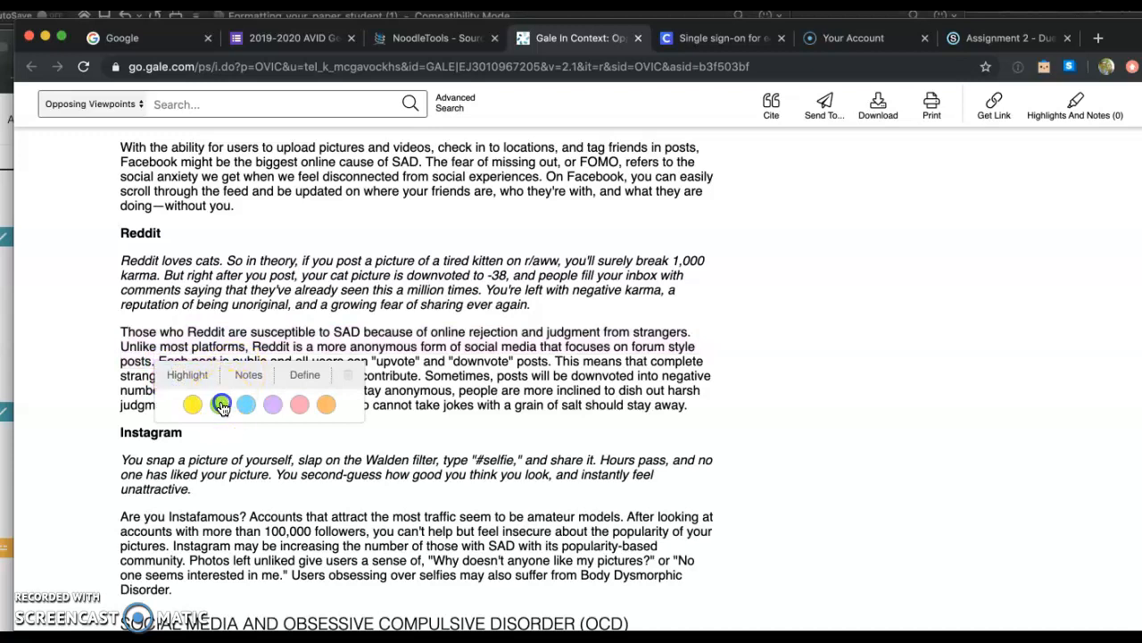
- Attach the note "Use in subtopic 1" to the green highlight in the Reddit paragraph and save it
click(260, 378)
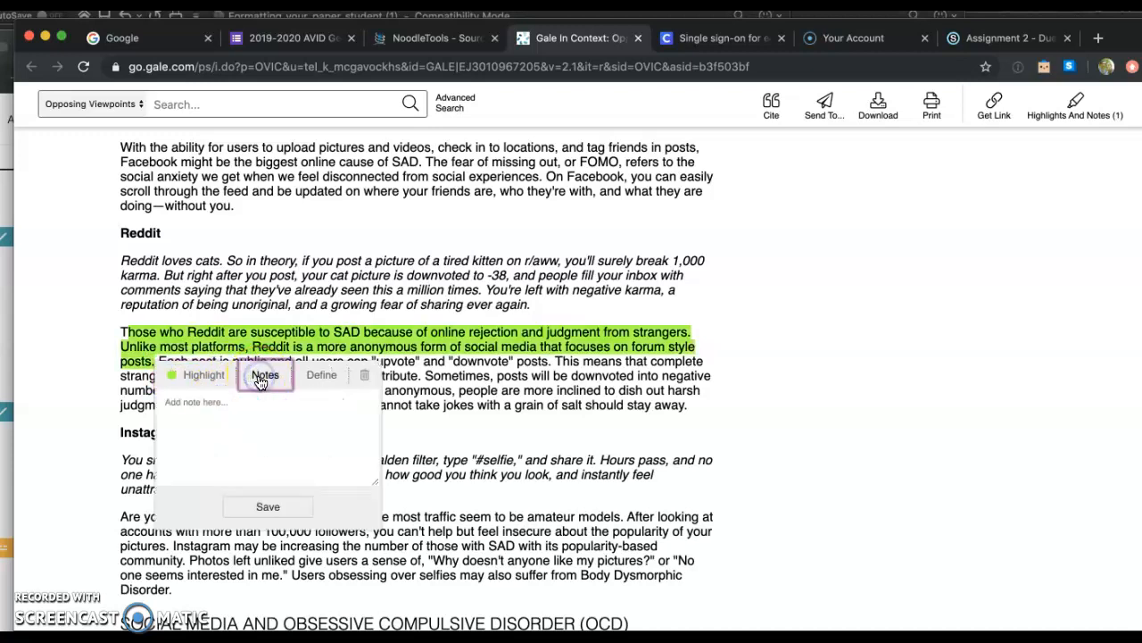
click(226, 417)
text(Use in subtopic)
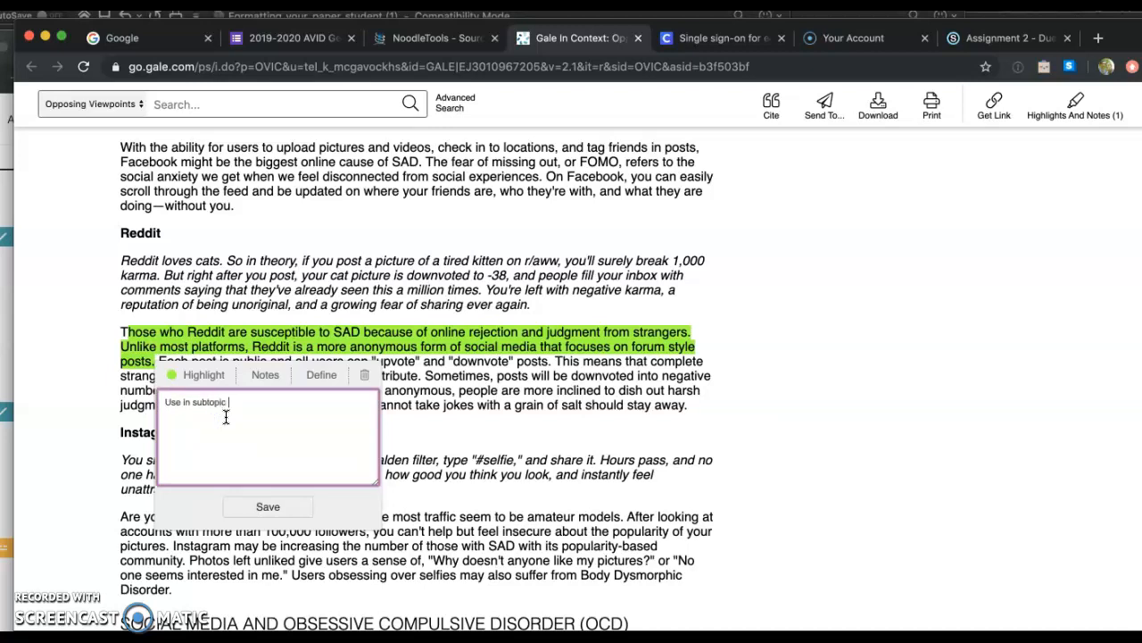
text( 1)
click(268, 505)
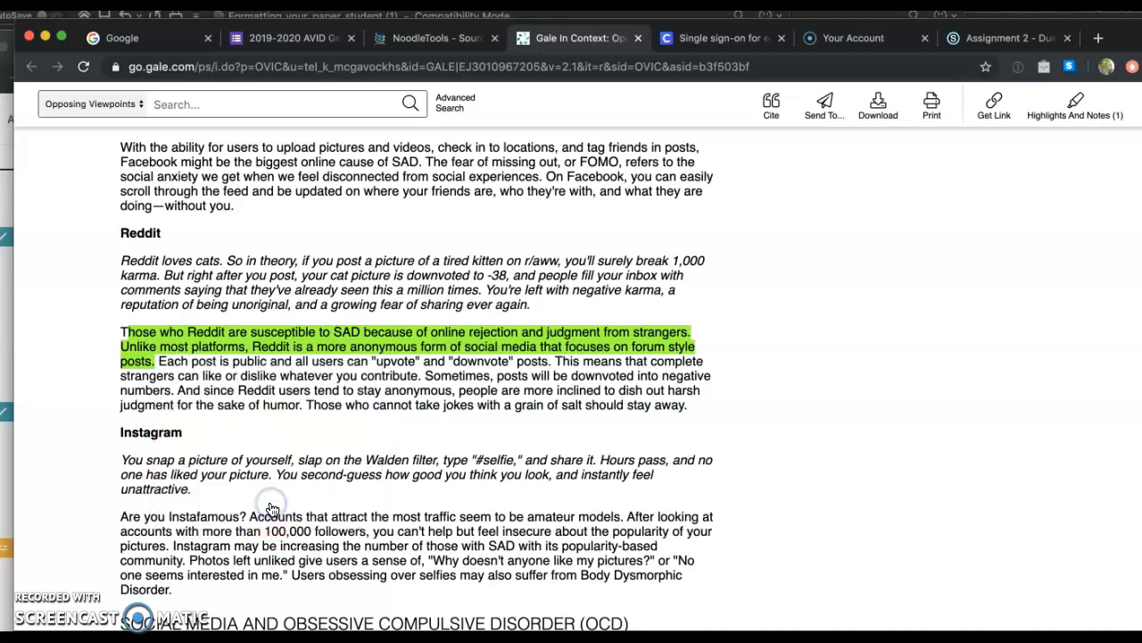
click(119, 333)
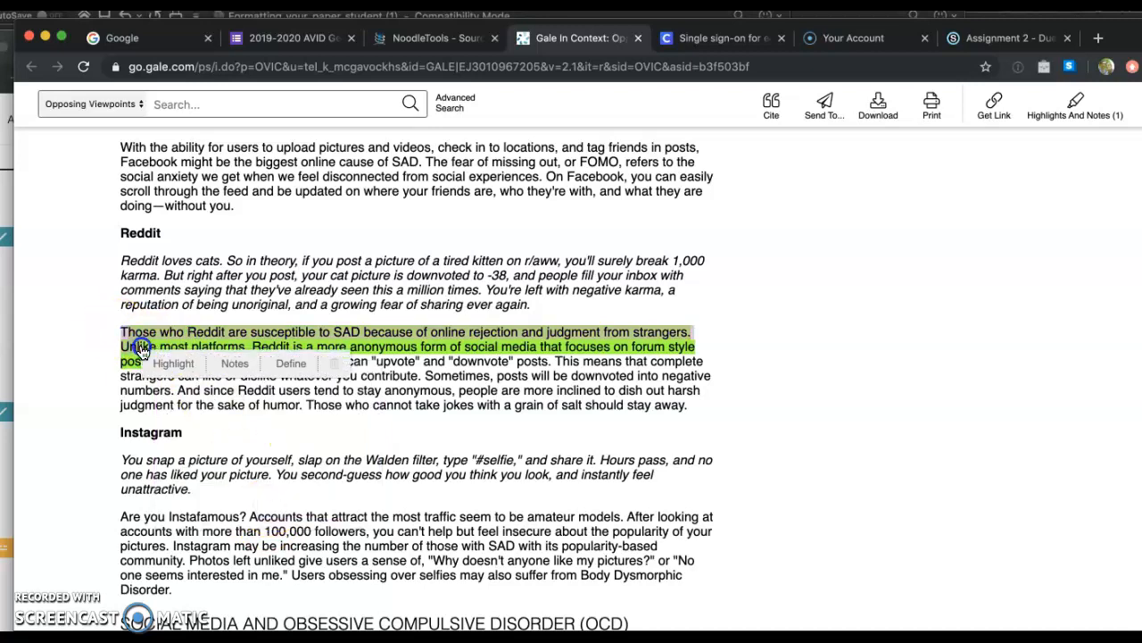
click(91, 365)
- Copy the end of the article's Pinterest paragraph, from "A main symptom of OCD is obsession" to "organization of their boards."
scroll(91, 364, down, 10)
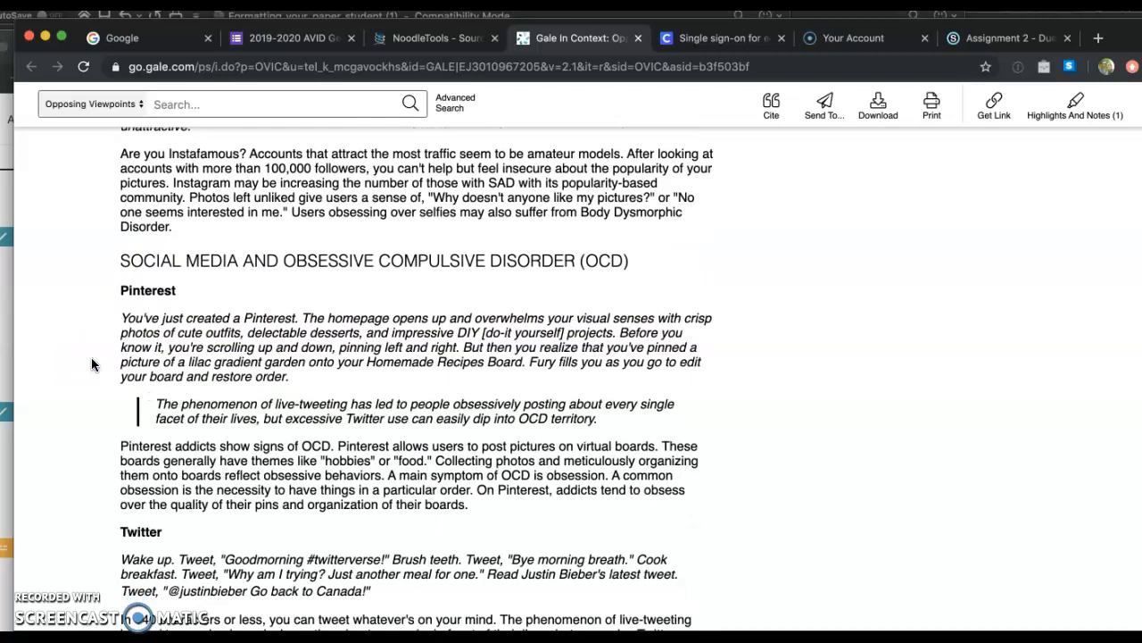
drag(120, 218, 165, 219)
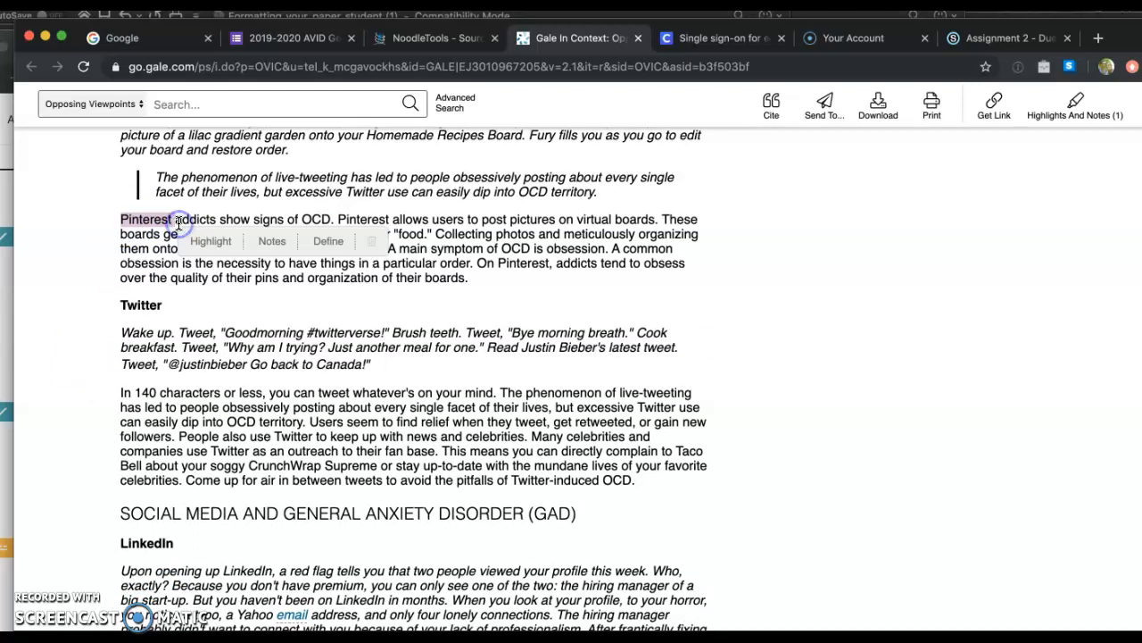
click(630, 248)
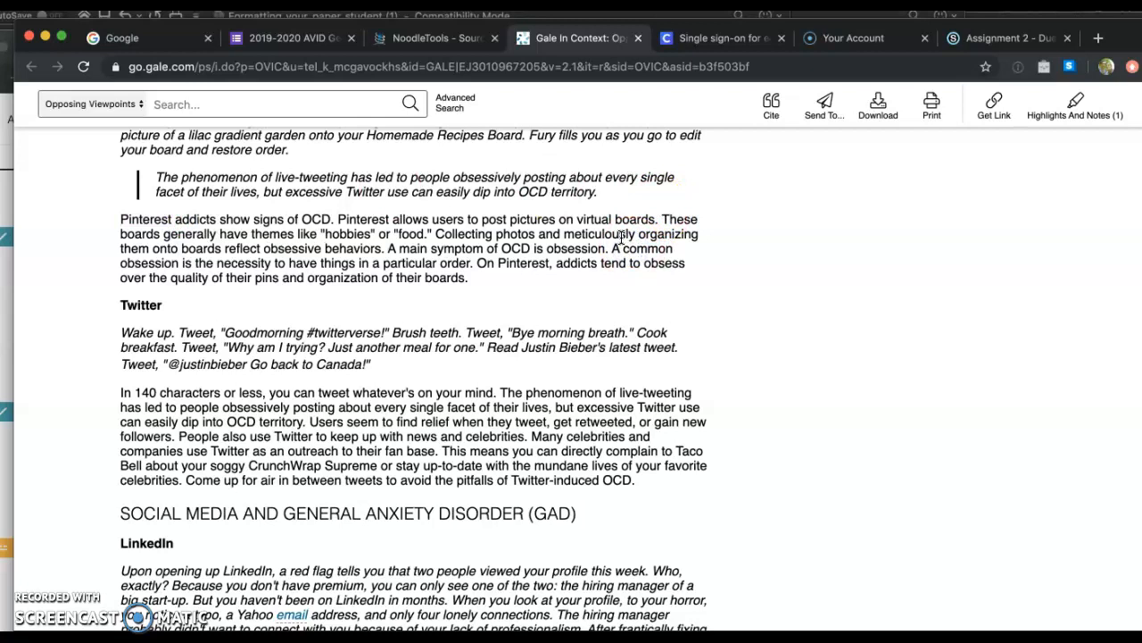
click(387, 249)
drag(388, 249, 478, 275)
key(super+c)
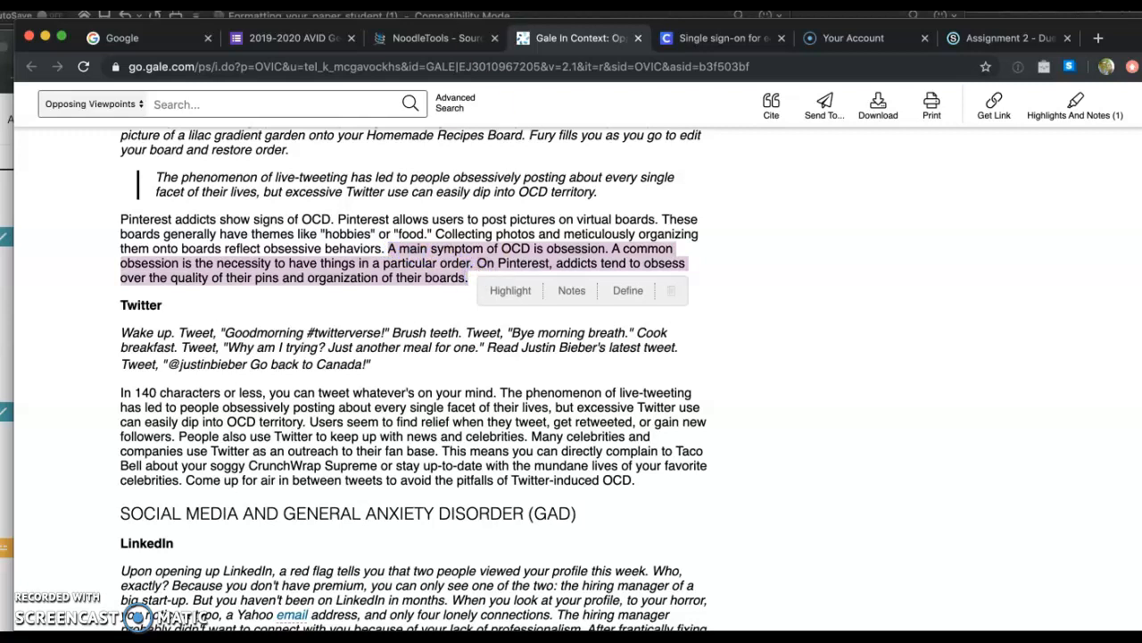
- Return to the NoodleTools project's notecards and open the "Background Information 1" notecard for editing
click(406, 44)
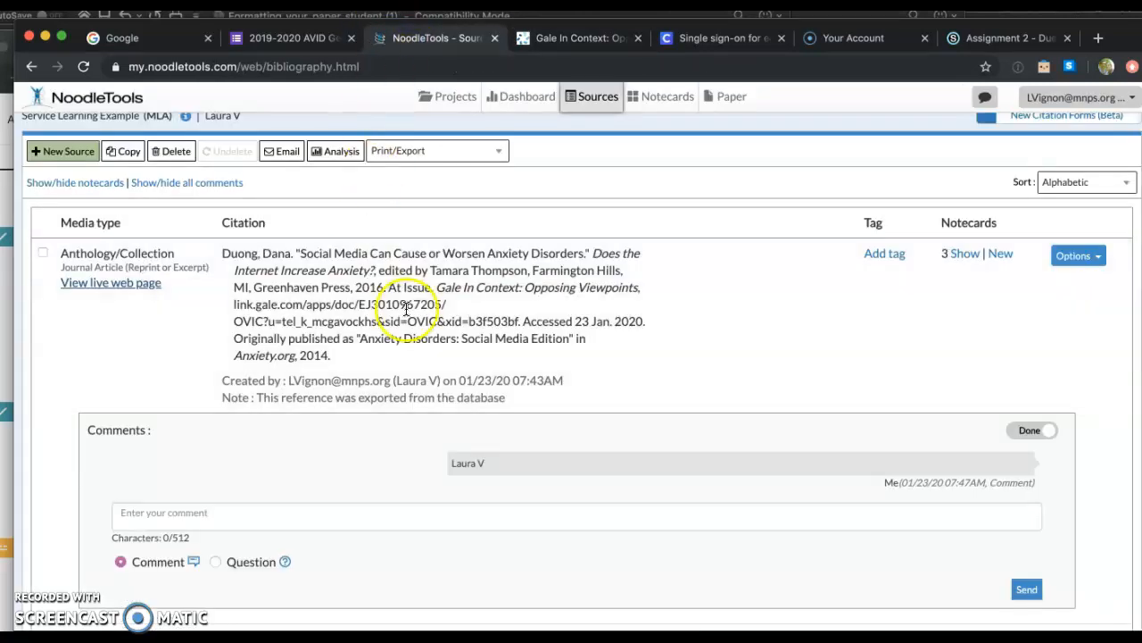
click(663, 114)
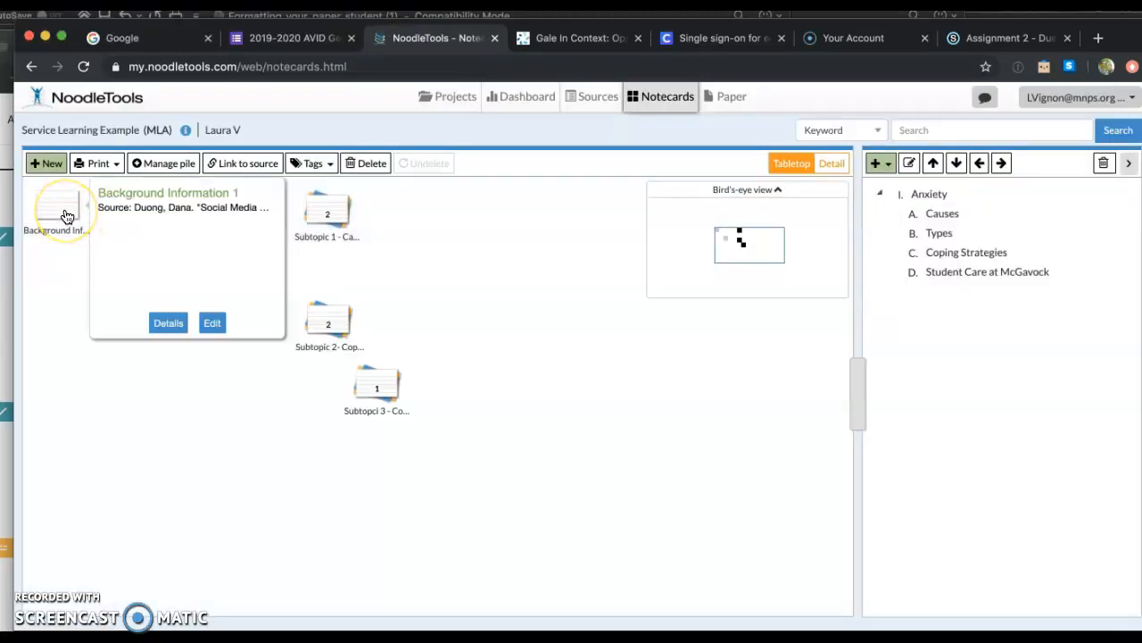
click(65, 217)
mouse_move(158, 294)
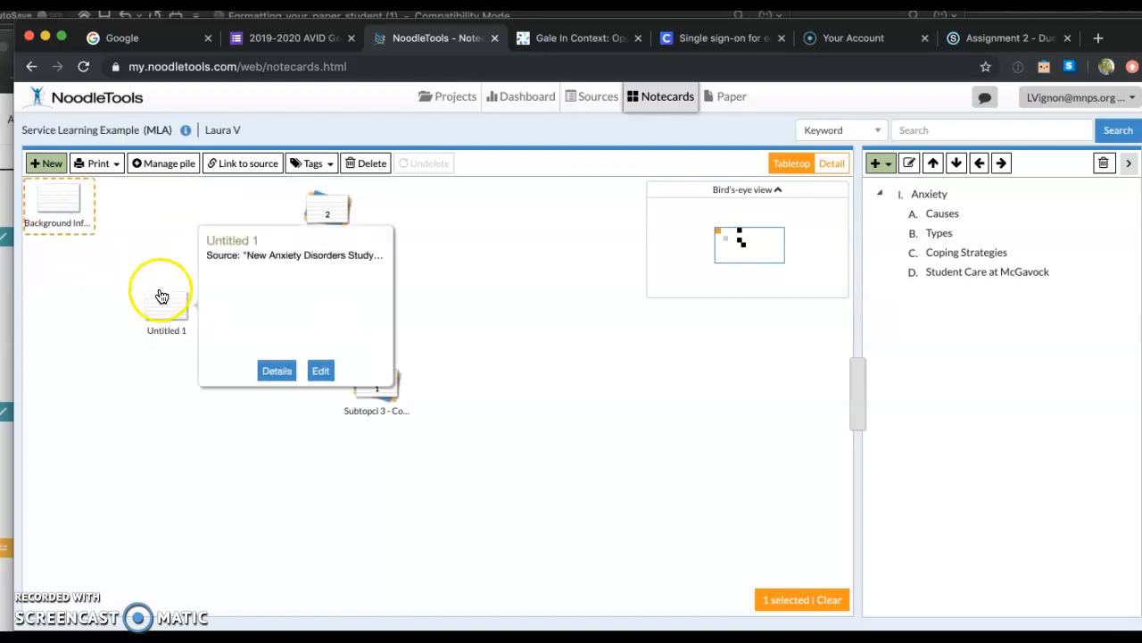
mouse_move(46, 199)
click(213, 323)
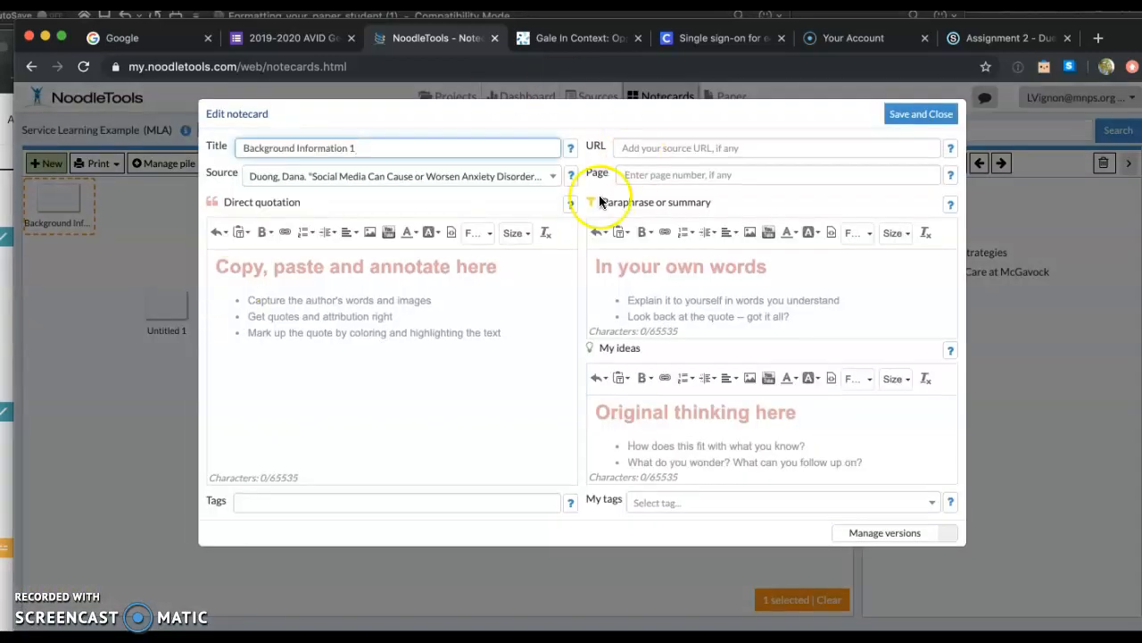
- Paste the copied Pinterest passage as the notecard's direct quotation and enclose it in quotation marks
click(329, 283)
key(super+v)
click(566, 312)
text(")
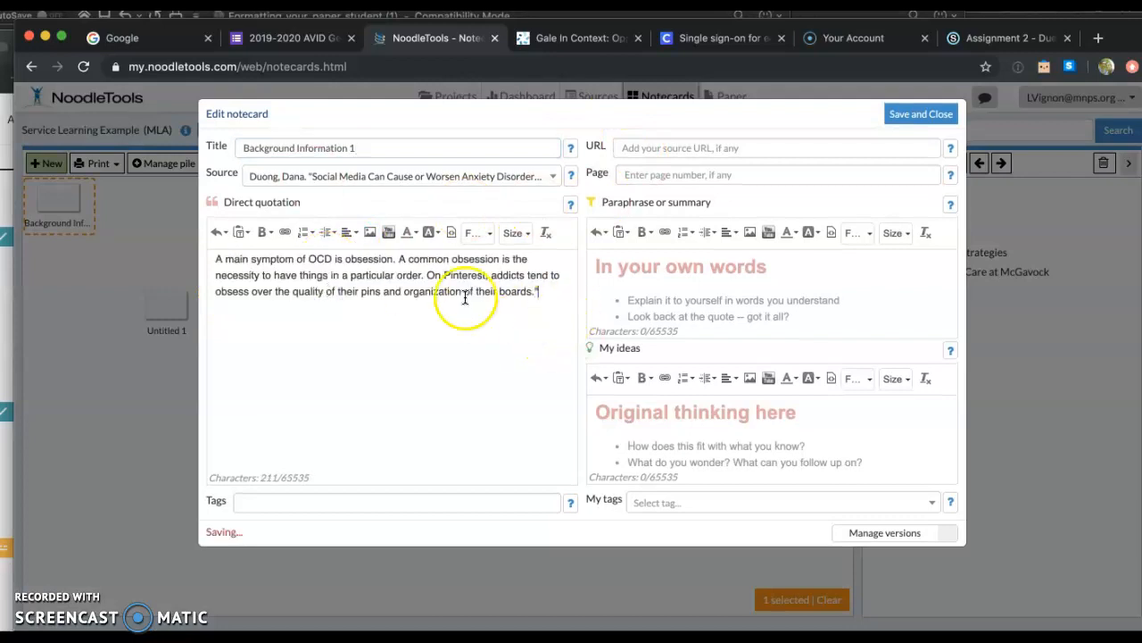
click(214, 260)
text(")
click(564, 295)
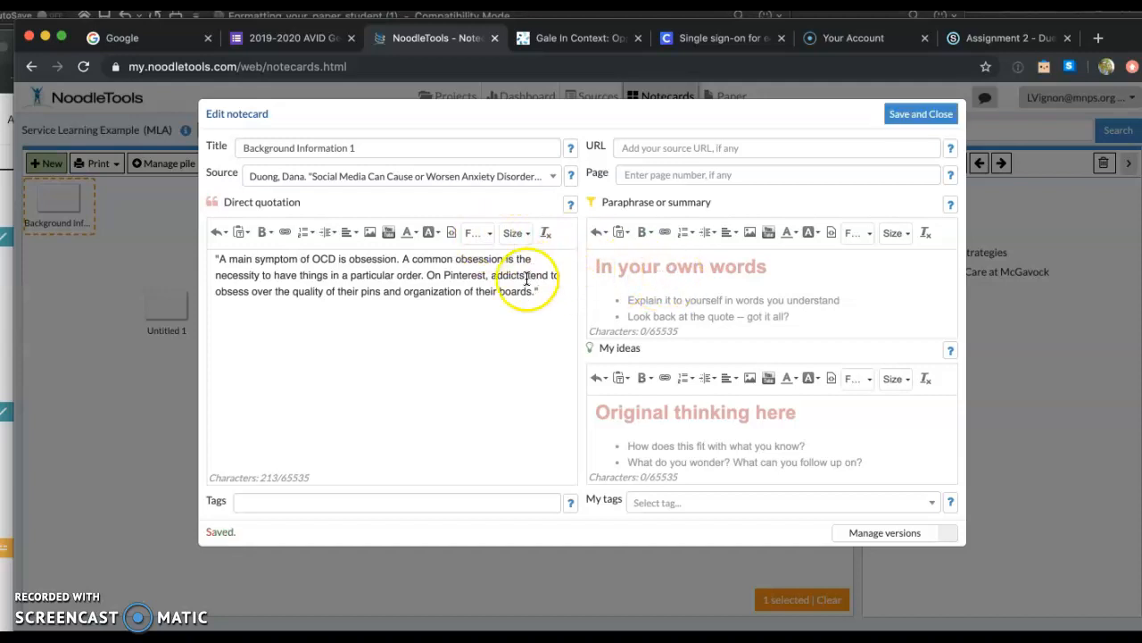
- Enter the paraphrase "Obsessive Compulsive Disorder can sometimes be found in people who post on Pinterest, as it makes them concerned about their social media appearance."
click(629, 270)
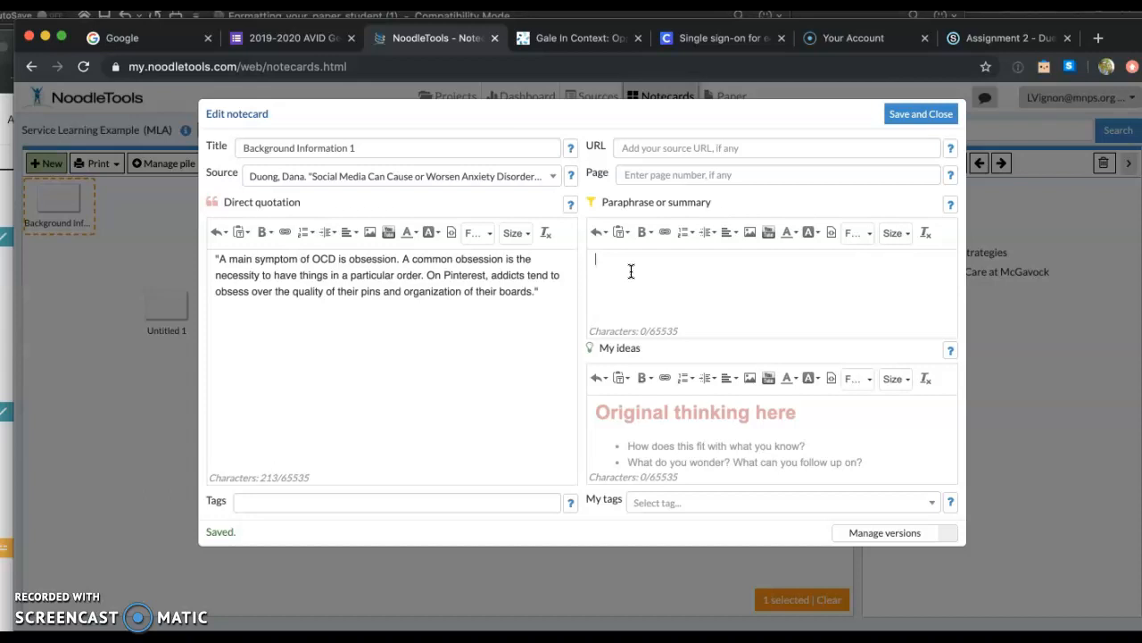
key(BackSpace)
key(BackSpace)
key(BackSpace)
key(BackSpace)
key(BackSpace)
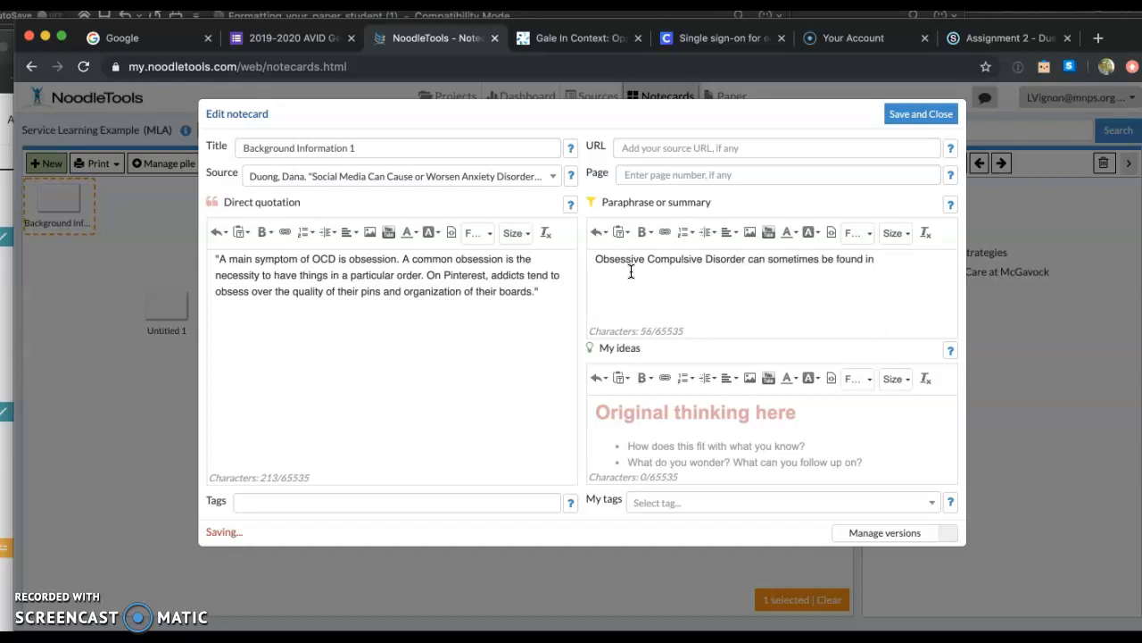
text(o post on Pinterest, as it ma)
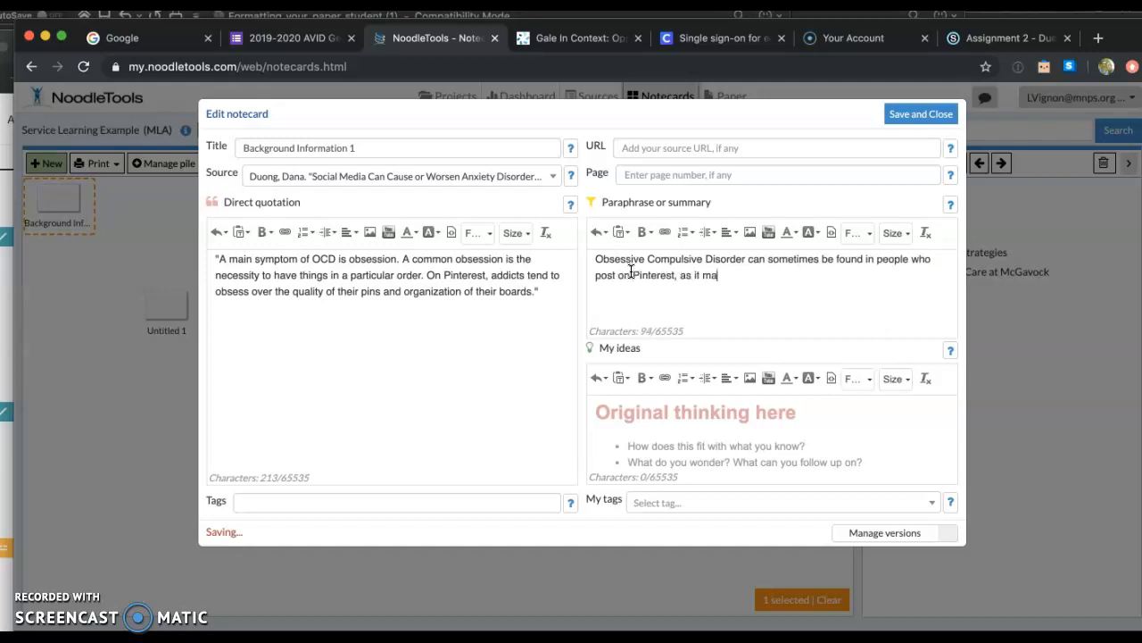
text(ems them concerned about their)
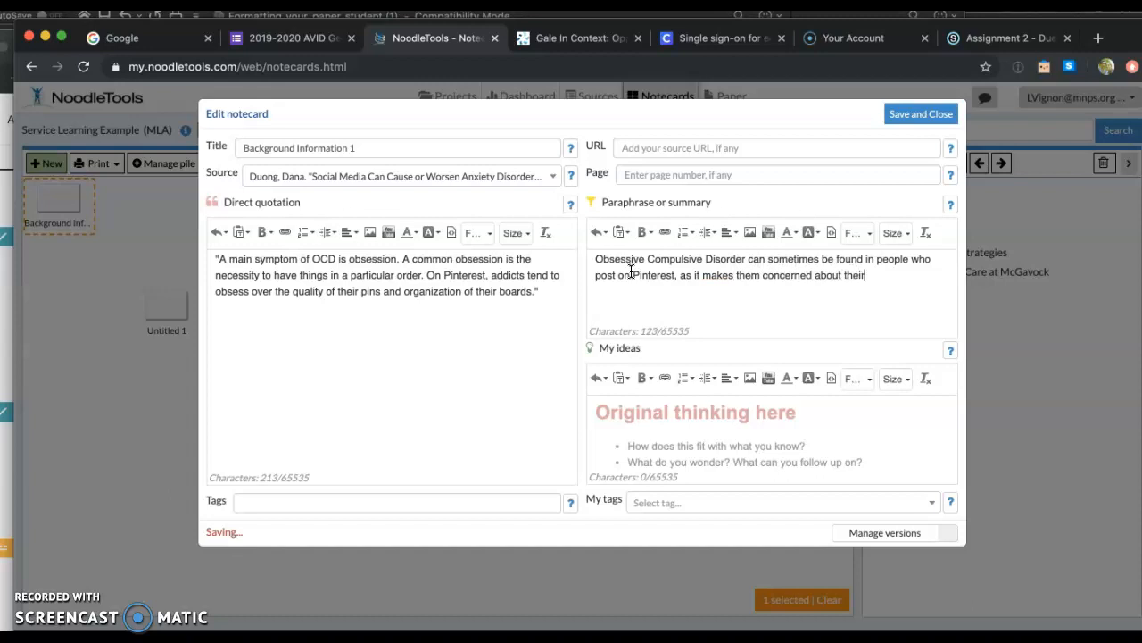
text(earance.)
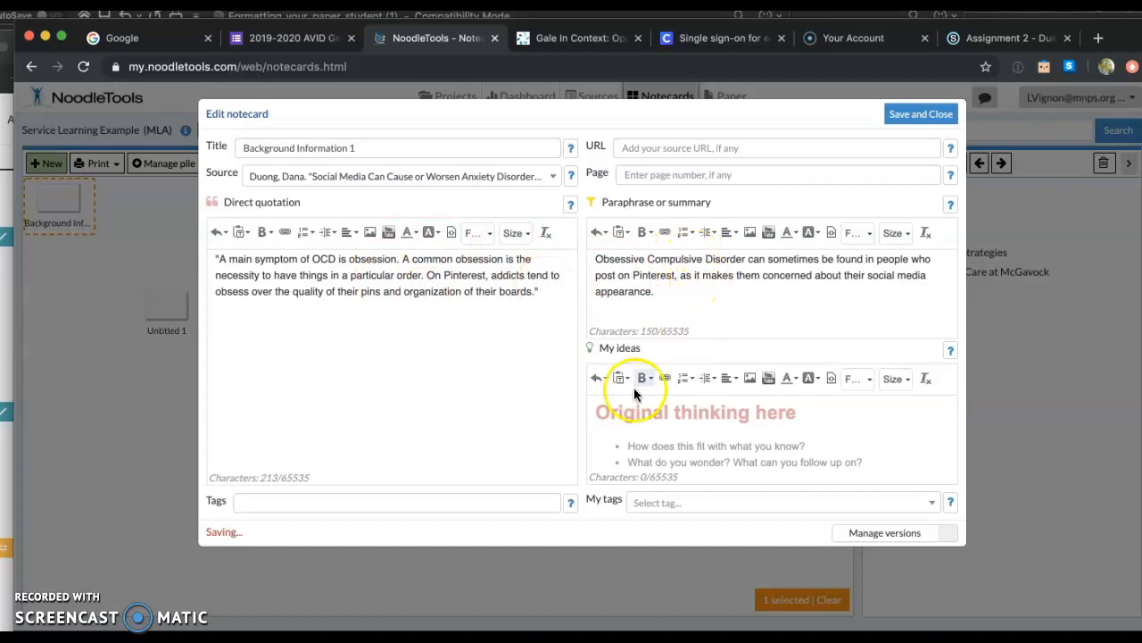
click(635, 418)
click(686, 293)
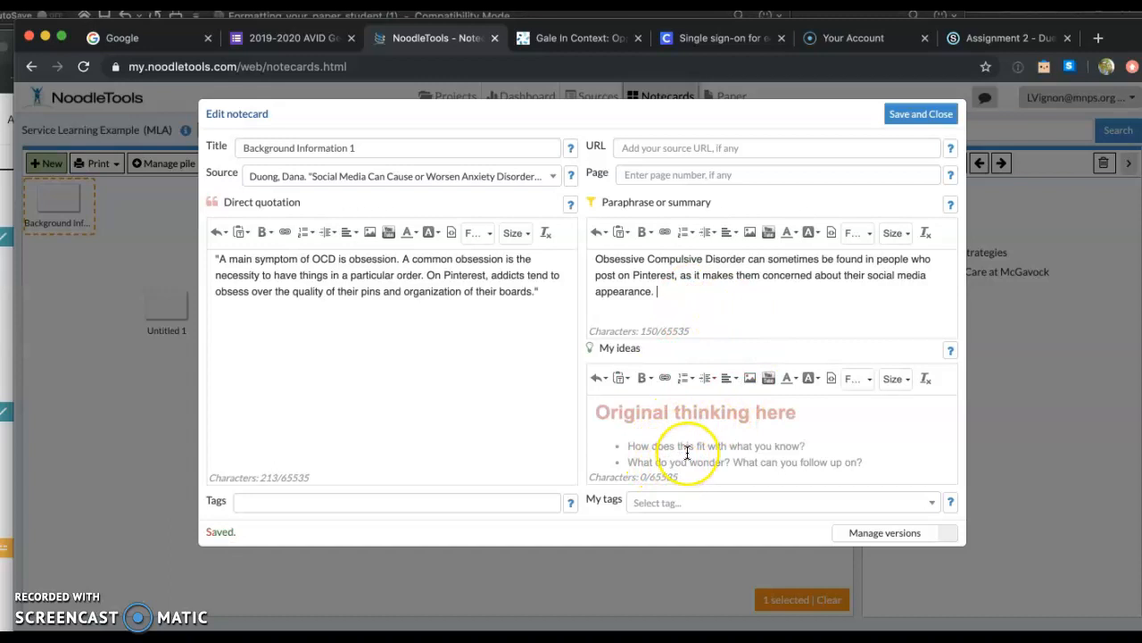
scroll(683, 446, down, 1)
scroll(685, 450, up, 1)
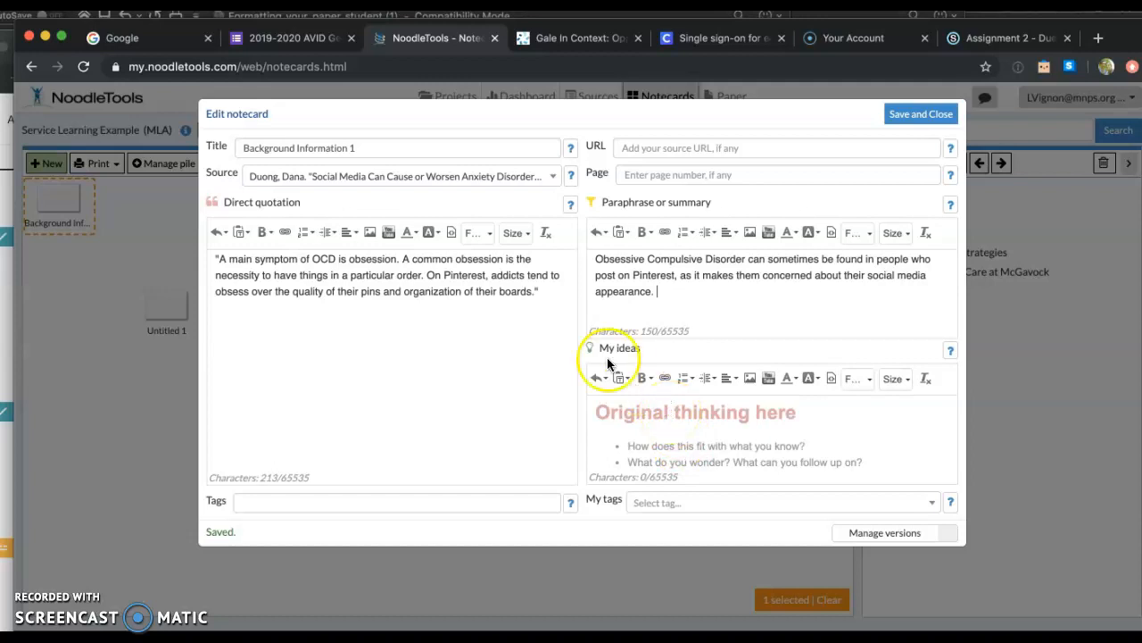
- Enter "OCD is a type of anxiety that many people deal with, especially those who engage in online platforms like Pinterest." under My ideas and save the card
click(439, 289)
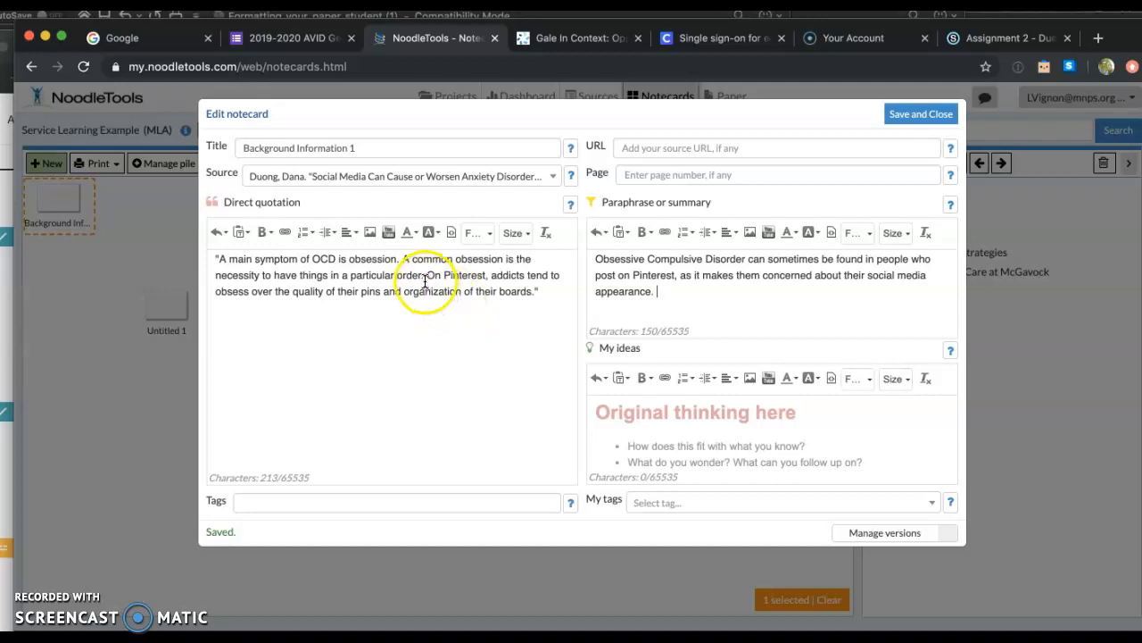
click(423, 277)
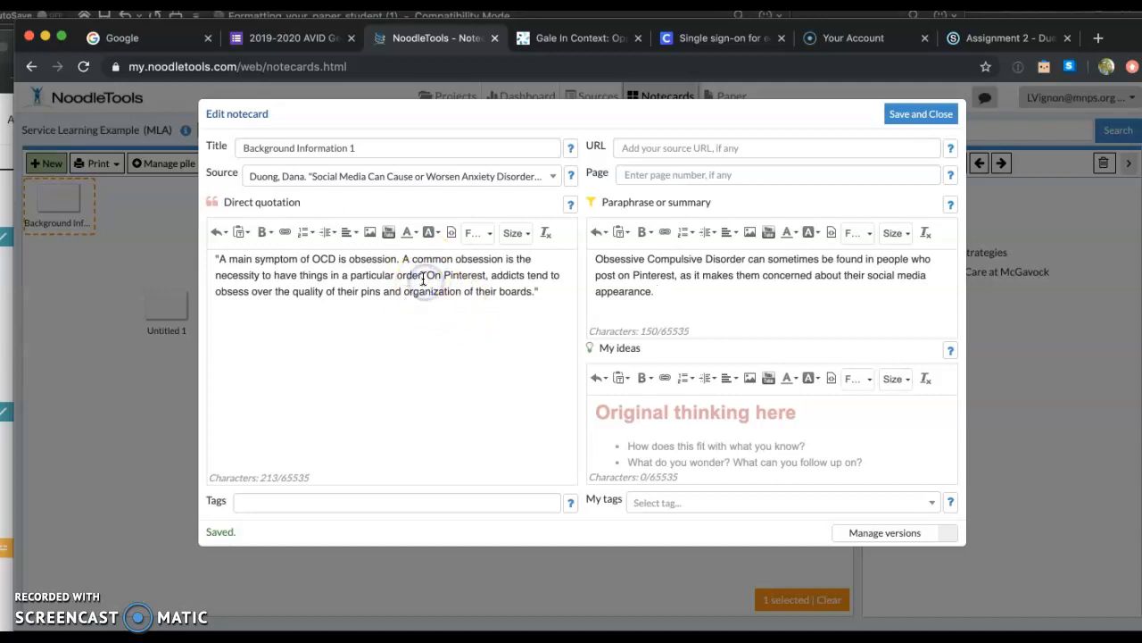
click(670, 410)
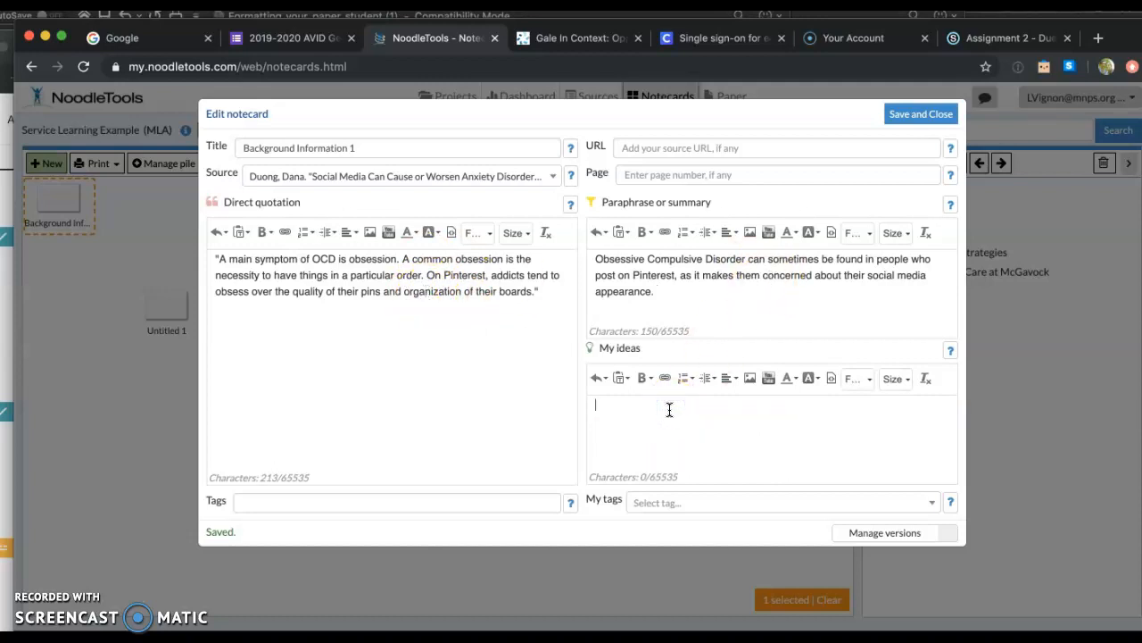
click(429, 286)
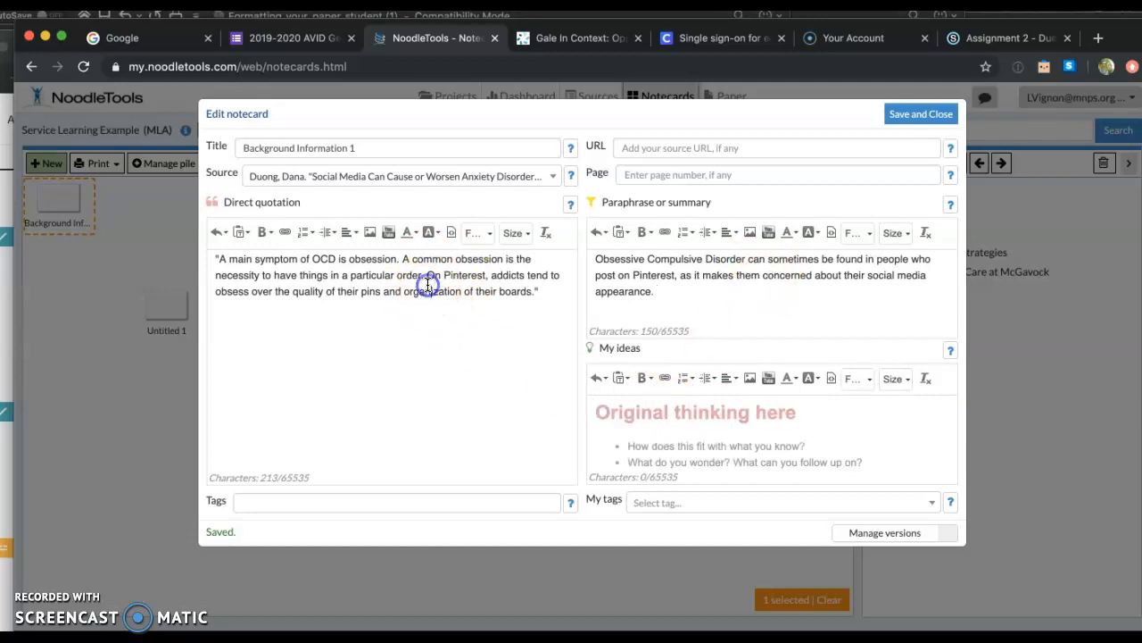
click(651, 425)
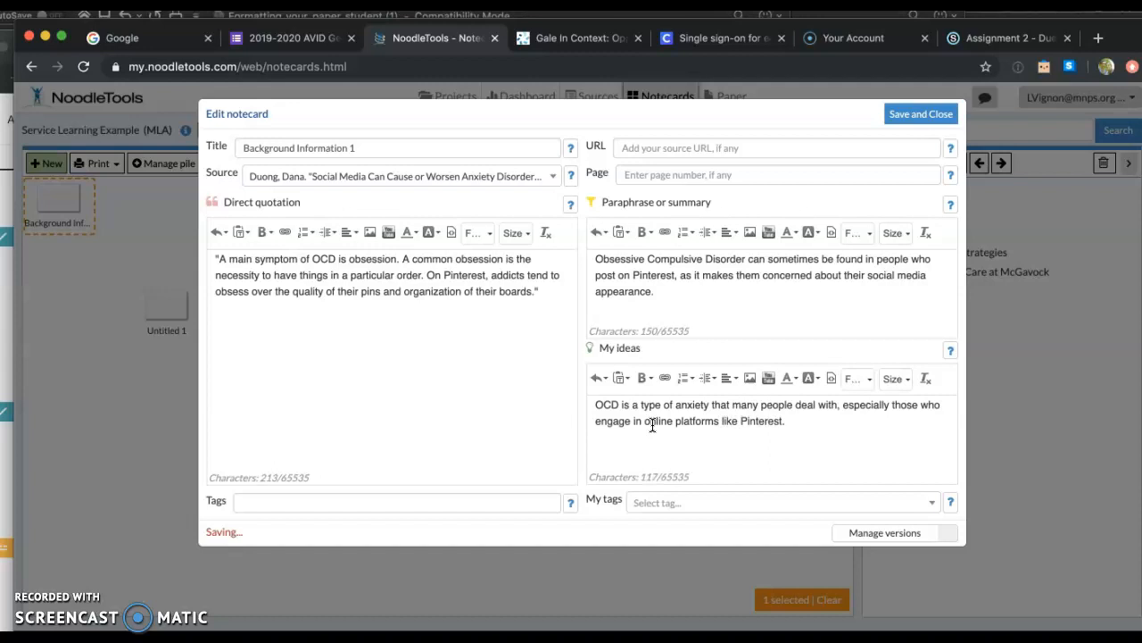
click(900, 122)
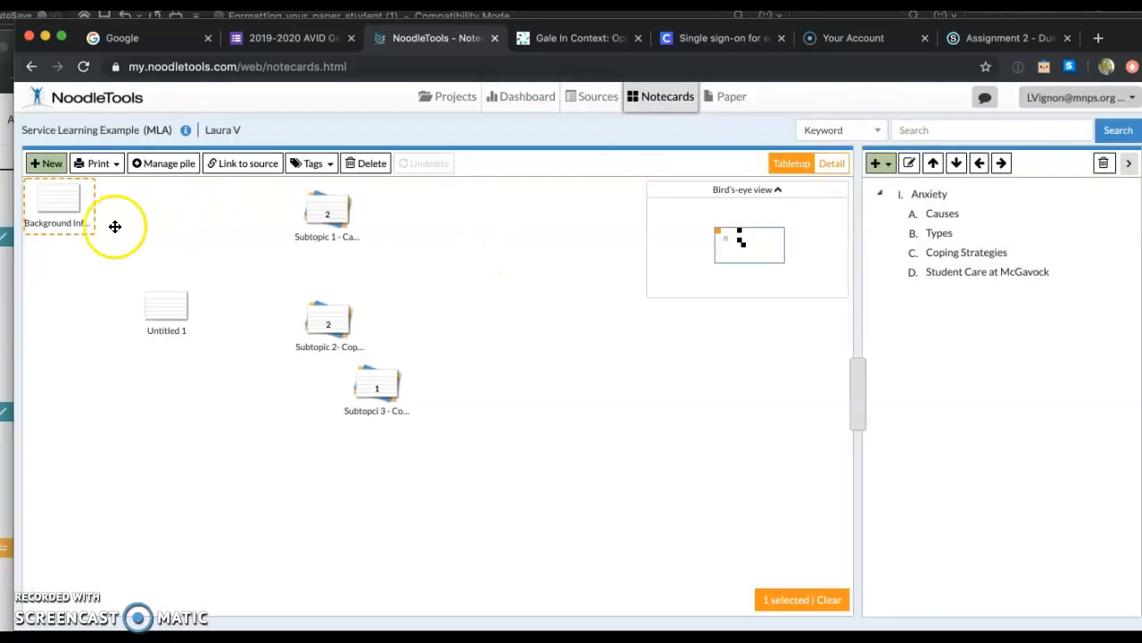
- Check the preview of the completed "Background Information 1" notecard on the tabletop and the option for creating a new notecard
click(54, 219)
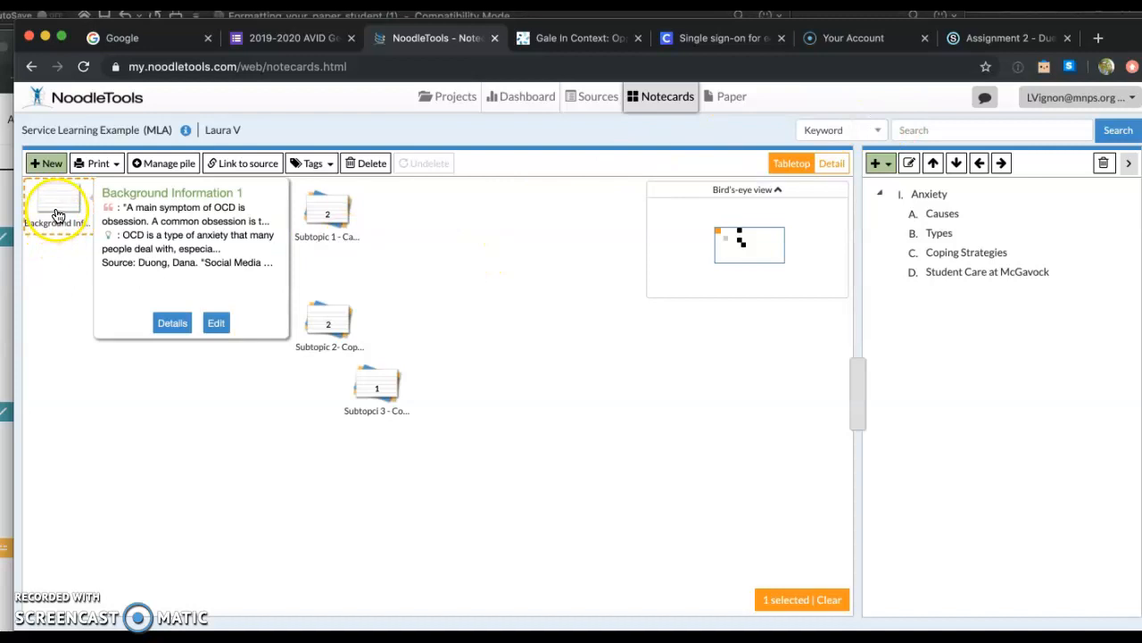
click(45, 162)
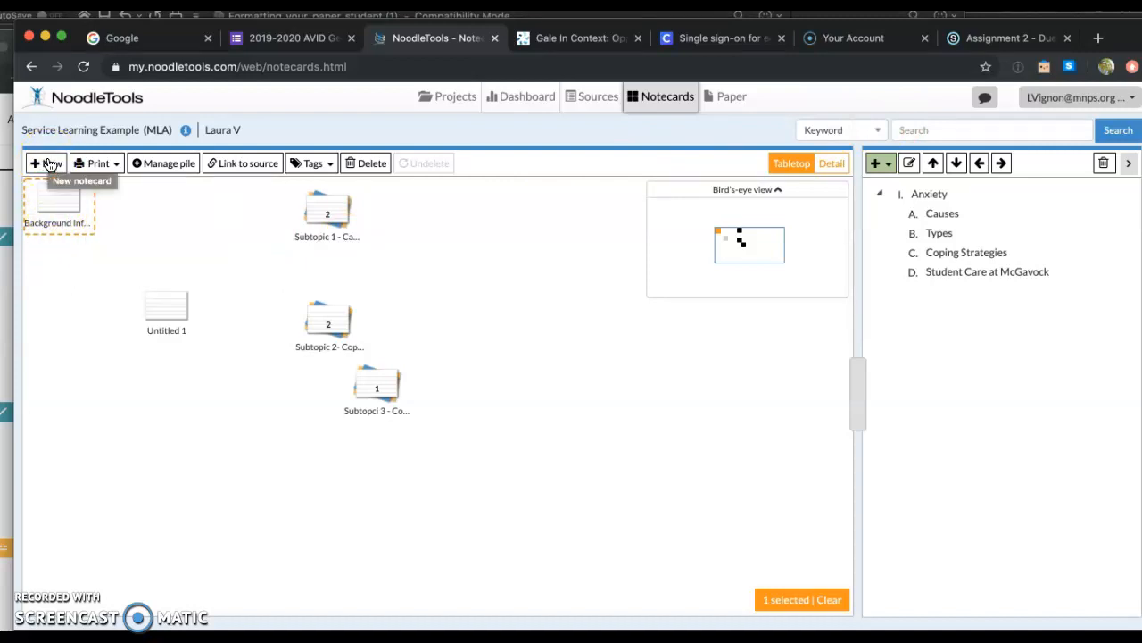
click(70, 206)
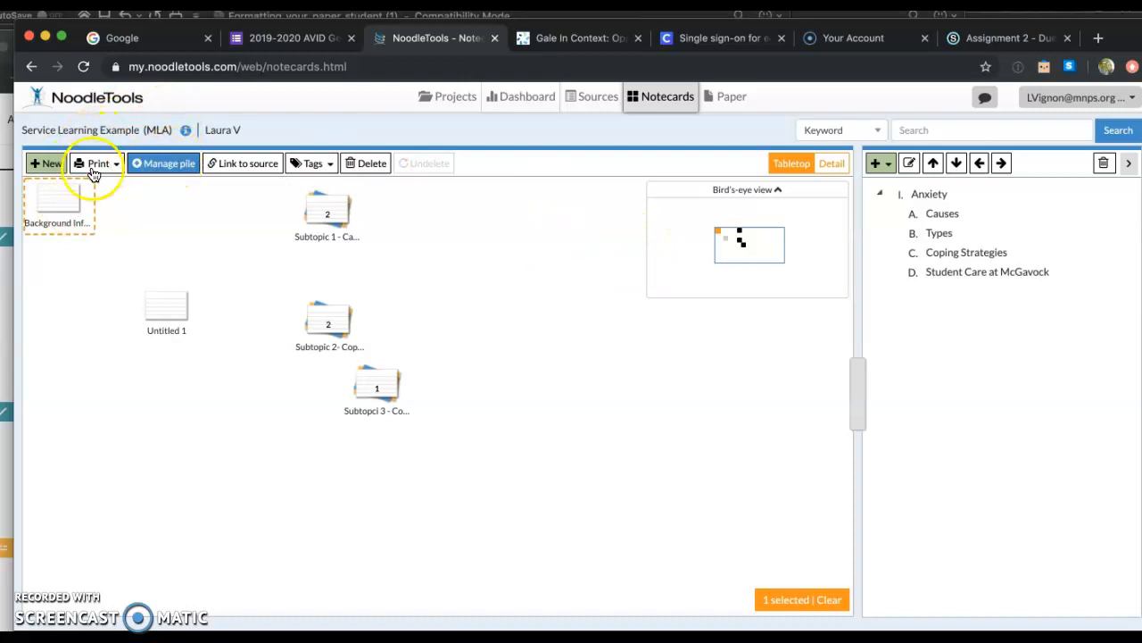
- Look through the project's source list and open the live web page of the Girls' Life article "AGE of ANXIETY"
click(573, 113)
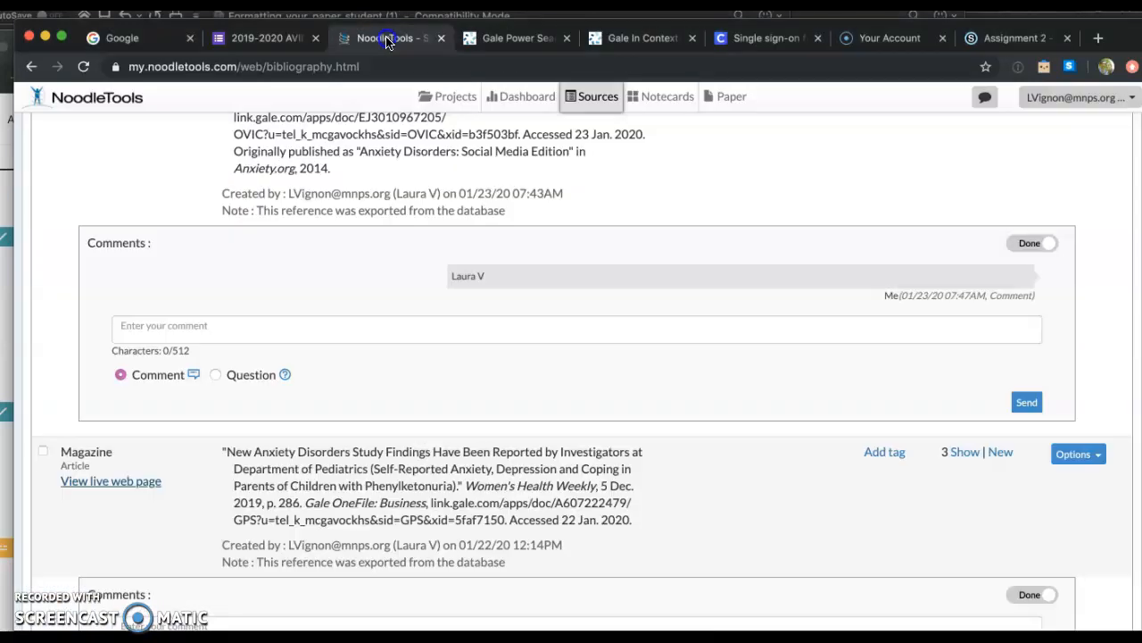
click(376, 325)
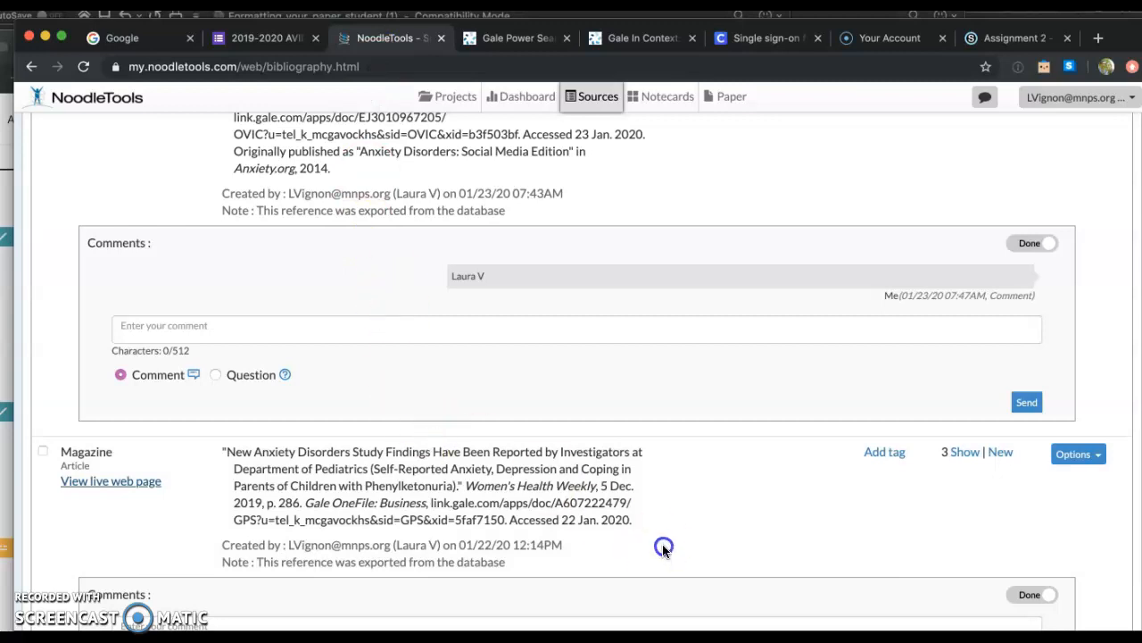
scroll(662, 543, down, 5)
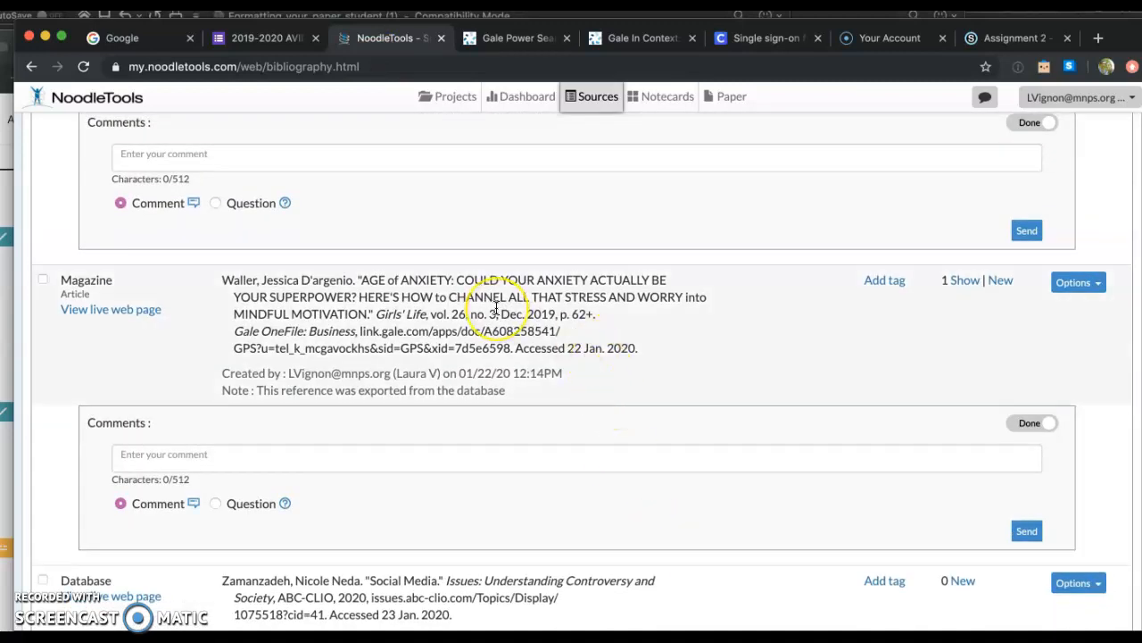
scroll(496, 307, down, 3)
scroll(496, 307, up, 3)
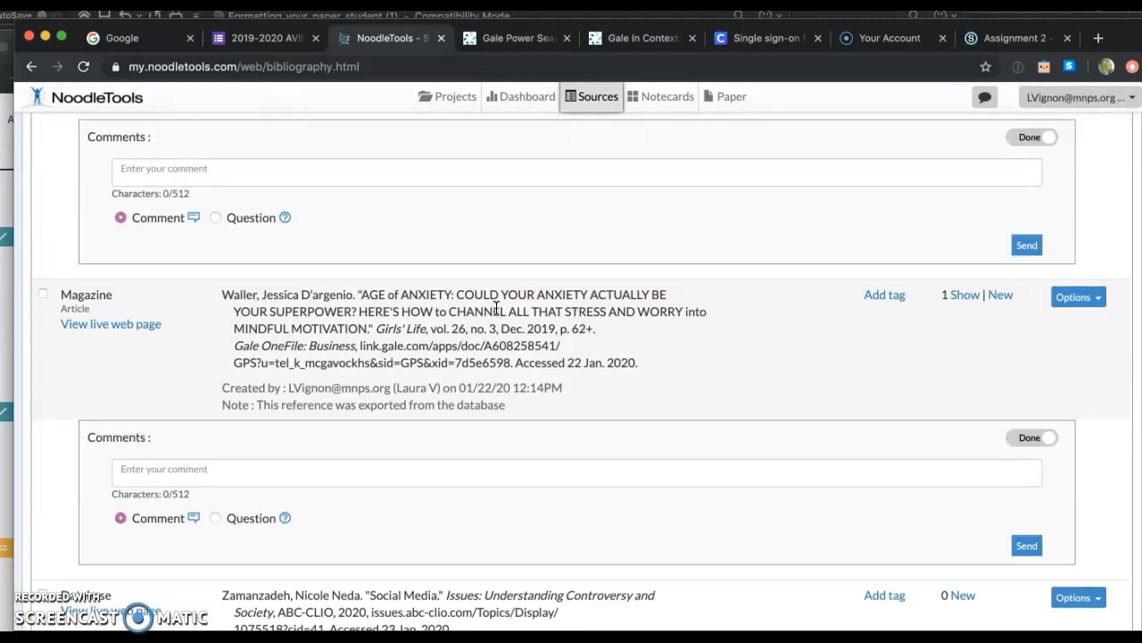
click(146, 333)
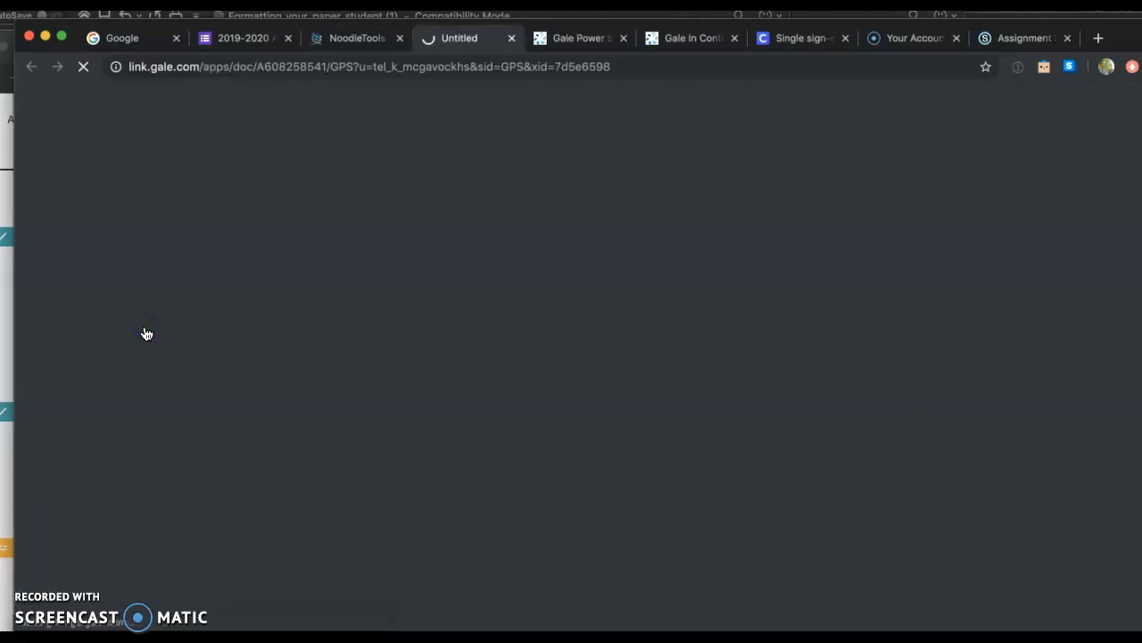
- Read through the Girls' Life anxiety article and copy the sentence beginning "When you trust, love and rely on yourself" under "Be Your Own Best Friend"
click(356, 41)
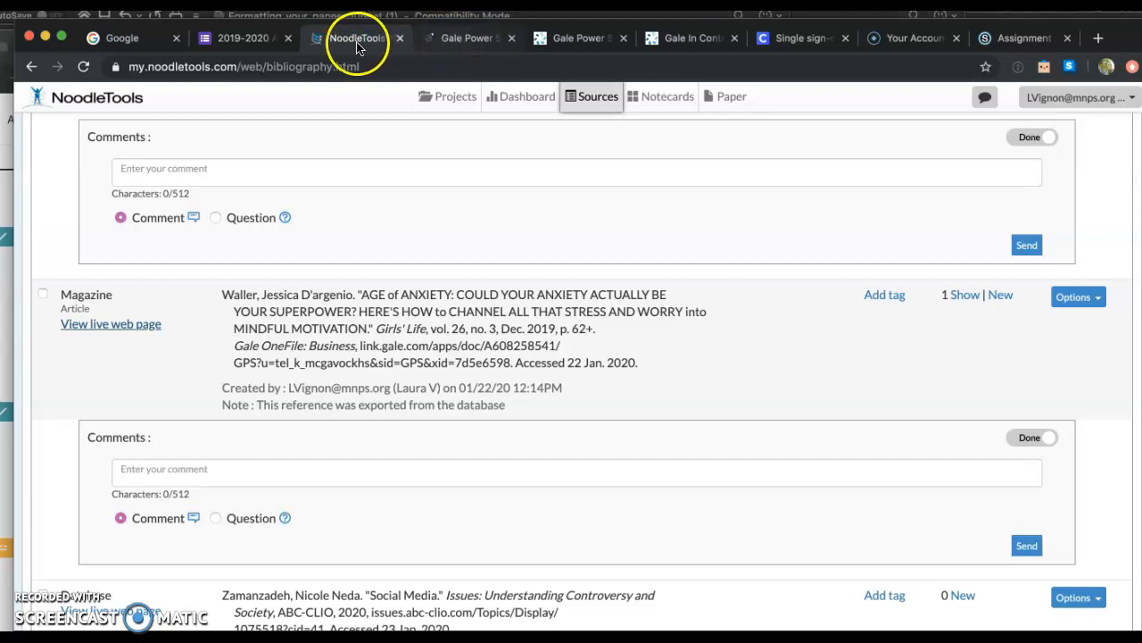
click(470, 38)
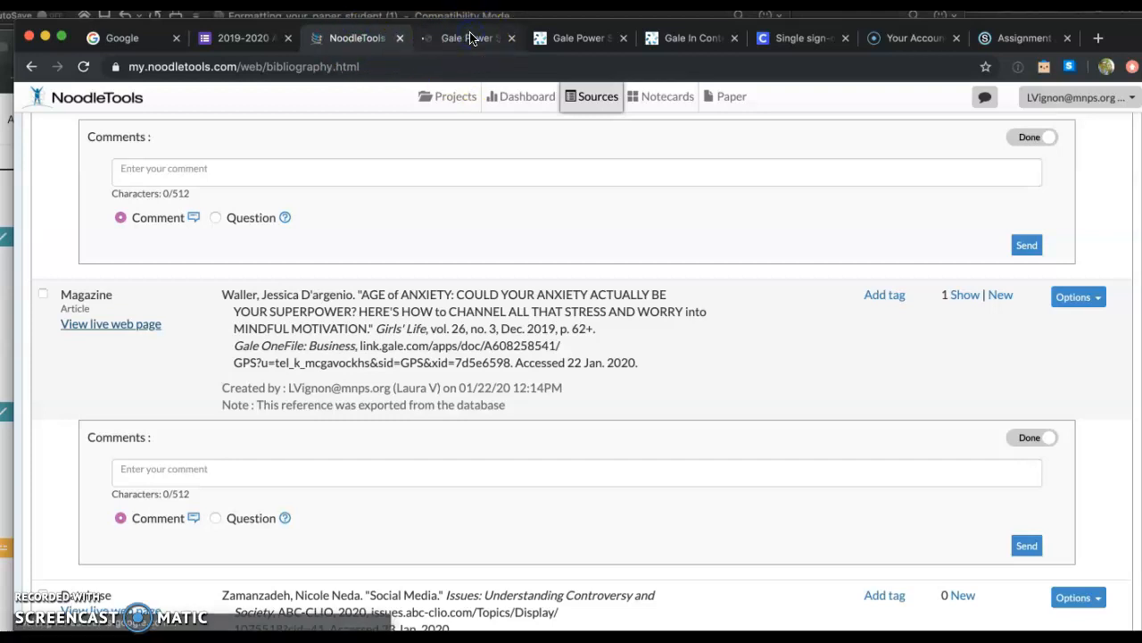
scroll(324, 429, down, 5)
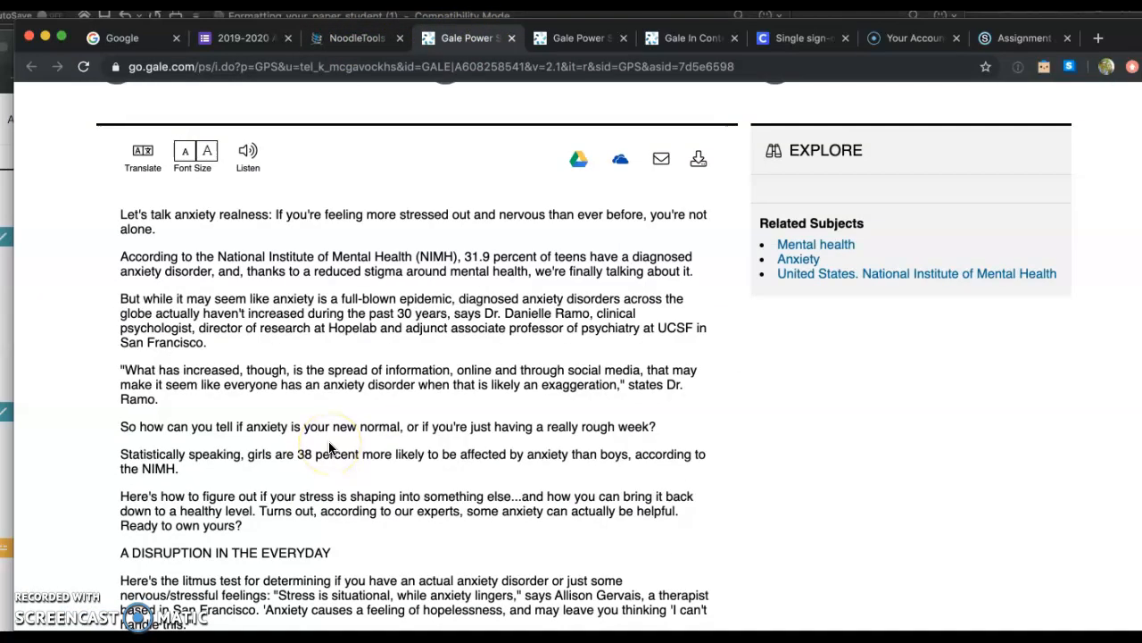
scroll(474, 374, down, 5)
scroll(478, 379, down, 4)
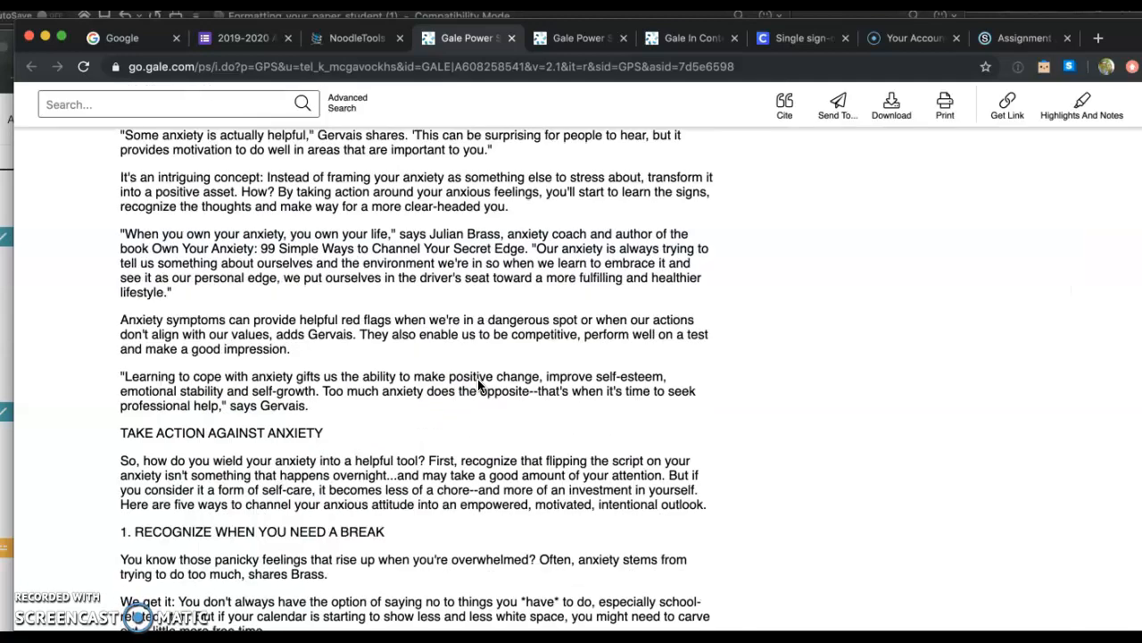
scroll(321, 411, up, 10)
scroll(322, 413, down, 8)
scroll(319, 413, down, 3)
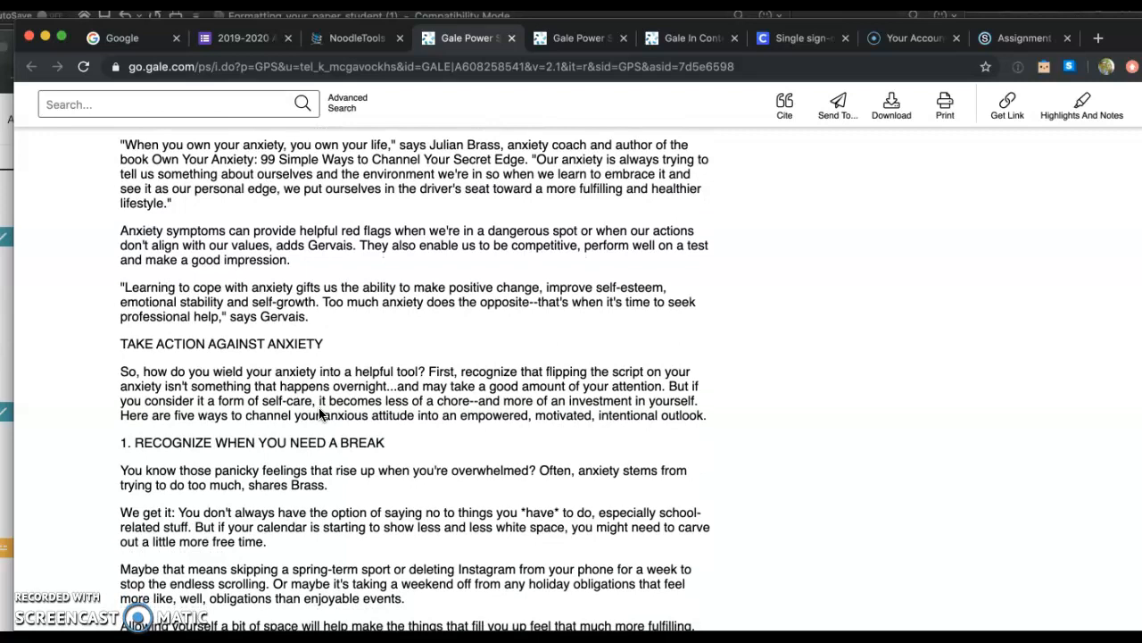
scroll(308, 316, down, 3)
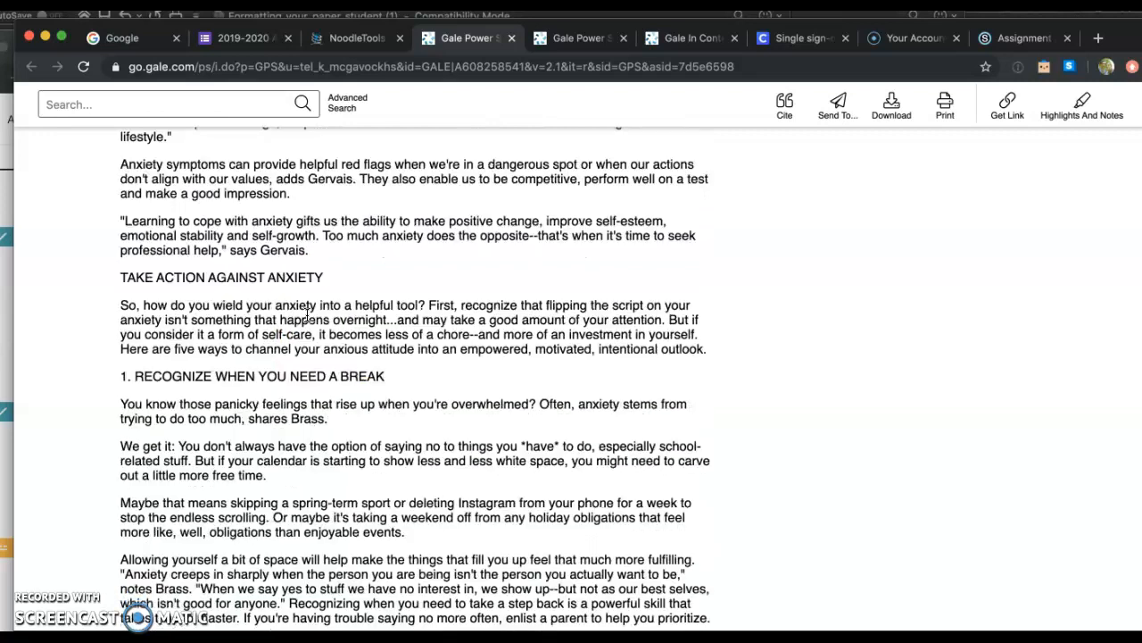
scroll(326, 309, down, 4)
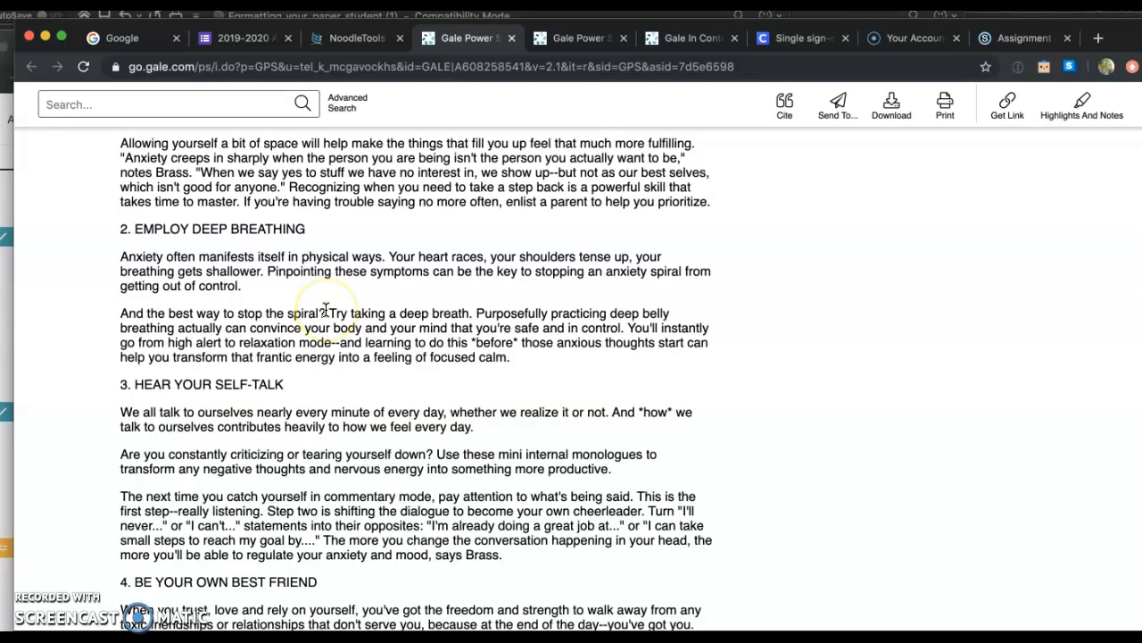
scroll(471, 417, down, 1)
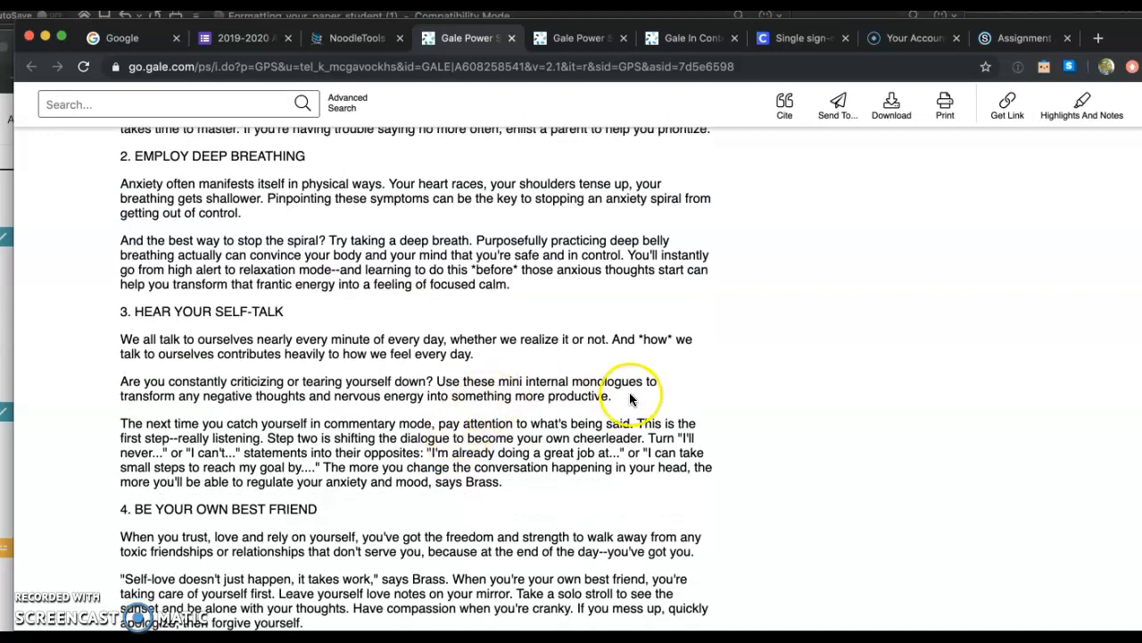
scroll(527, 482, down, 3)
drag(693, 412, 120, 400)
key(super+c)
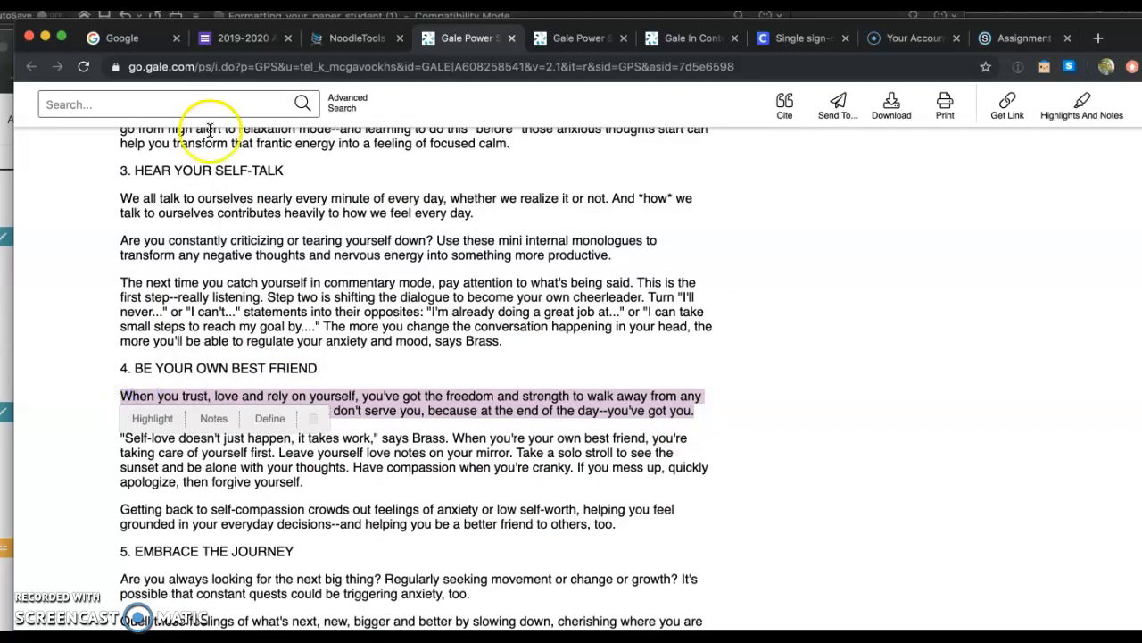
- Create a new notecard for the "AGE of ANXIETY" source in NoodleTools and title it "Coping Strategies - 1"
click(361, 40)
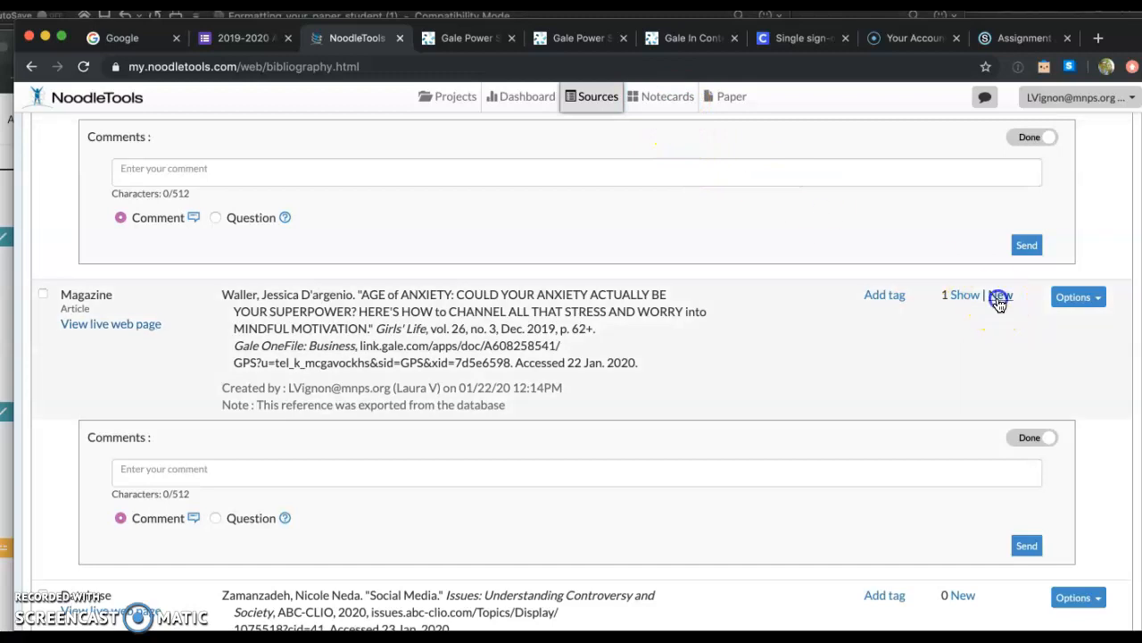
click(1000, 295)
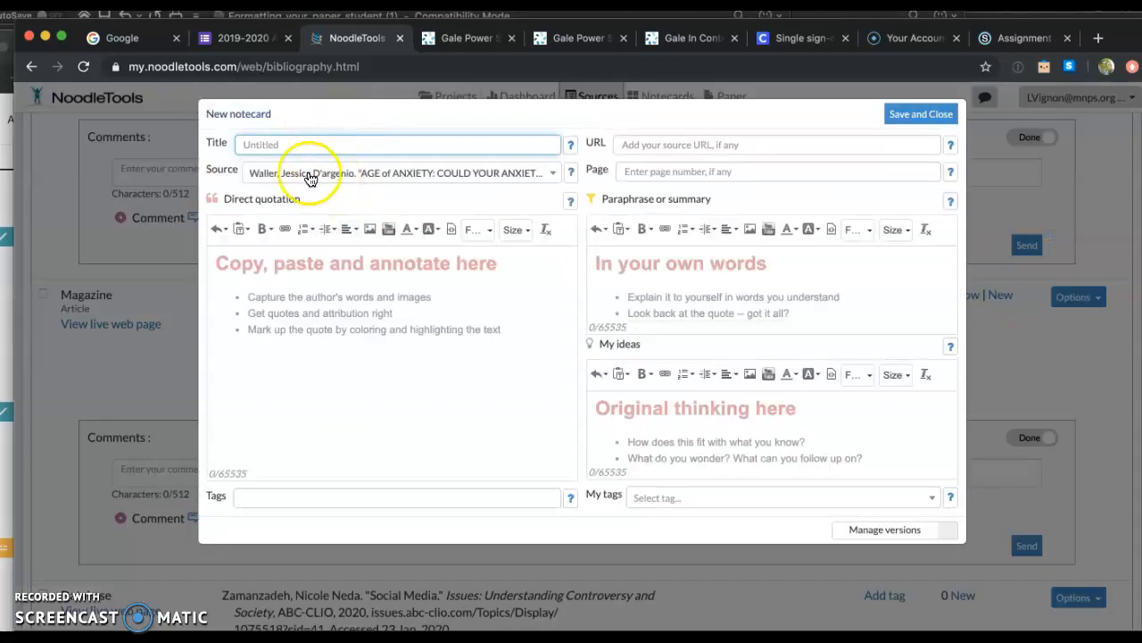
click(306, 144)
text(Coping Strategies - 1)
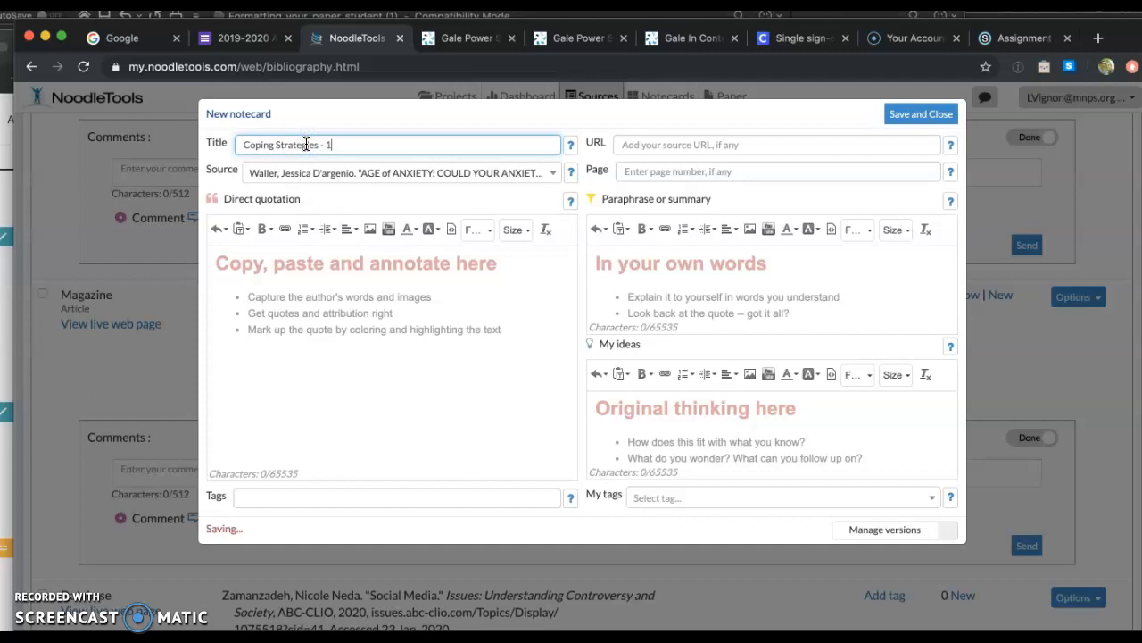
- Paste the copied sentence as the direct quotation and enter the placeholder text "lkjhgfdghjkljhgfd" as the paraphrase
click(302, 275)
key(super+v)
click(740, 302)
text(lkjhgfd)
- Enter the placeholder text "jkhgfdhjkhgfhjkl" under My ideas, then save and close the notecard
click(719, 420)
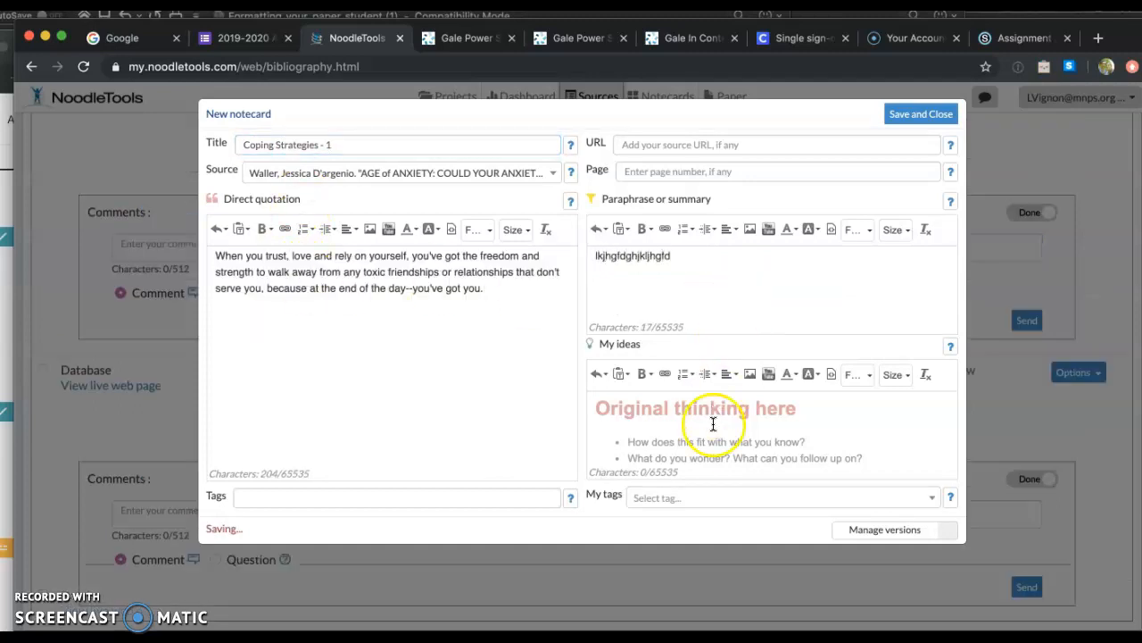
text(jkhgfdhjkhgfhjkl)
click(927, 121)
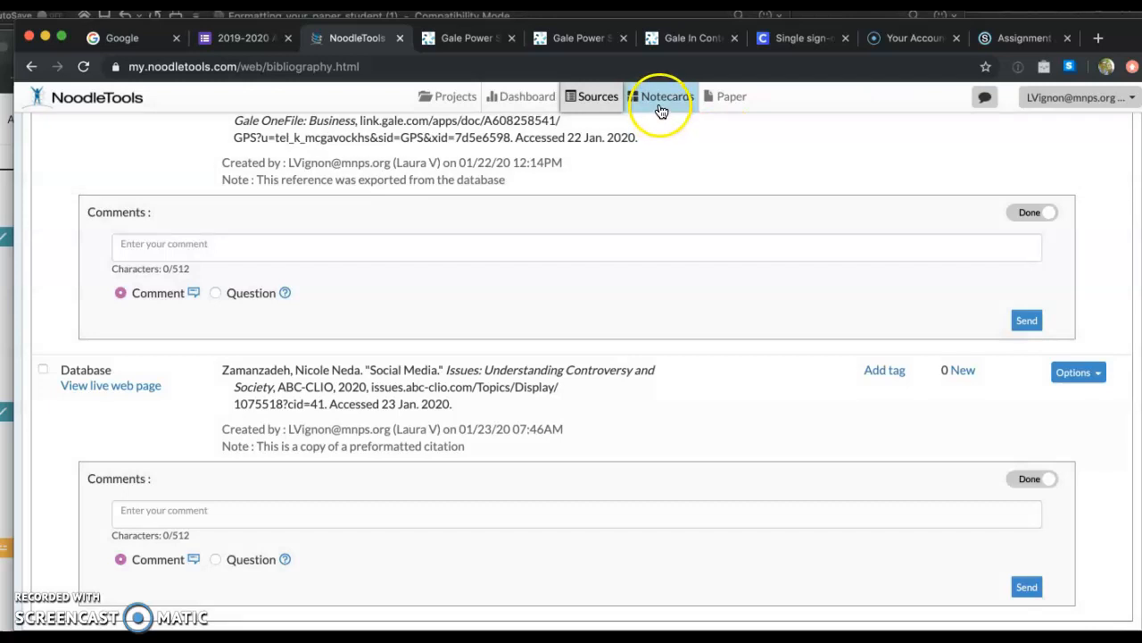
- Open the notecard tabletop and separate the overlapping "Coping Strategies - 1" and "Background Information 1" cards
click(661, 109)
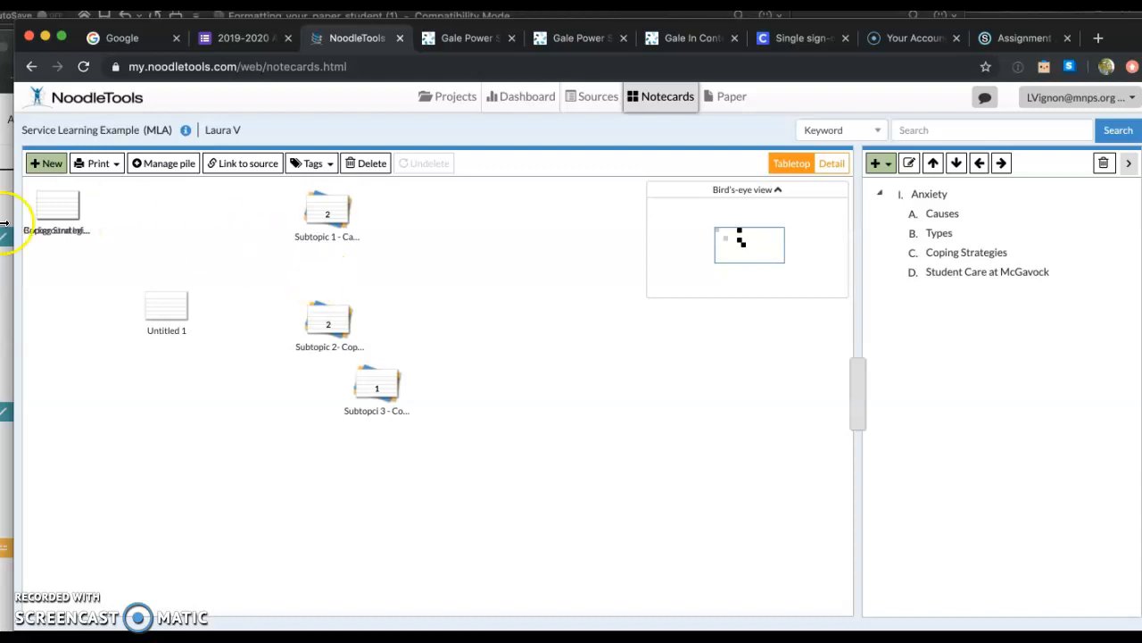
drag(51, 227, 63, 287)
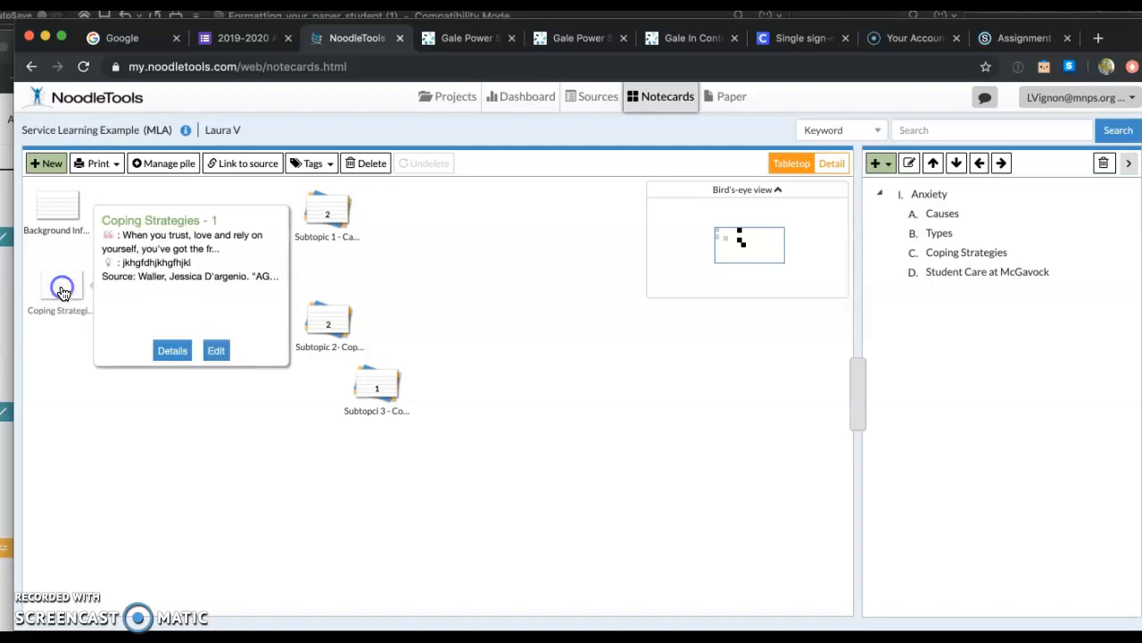
click(157, 450)
mouse_move(67, 288)
mouse_down()
mouse_move(56, 205)
mouse_move(89, 311)
mouse_move(64, 203)
mouse_move(71, 298)
mouse_up()
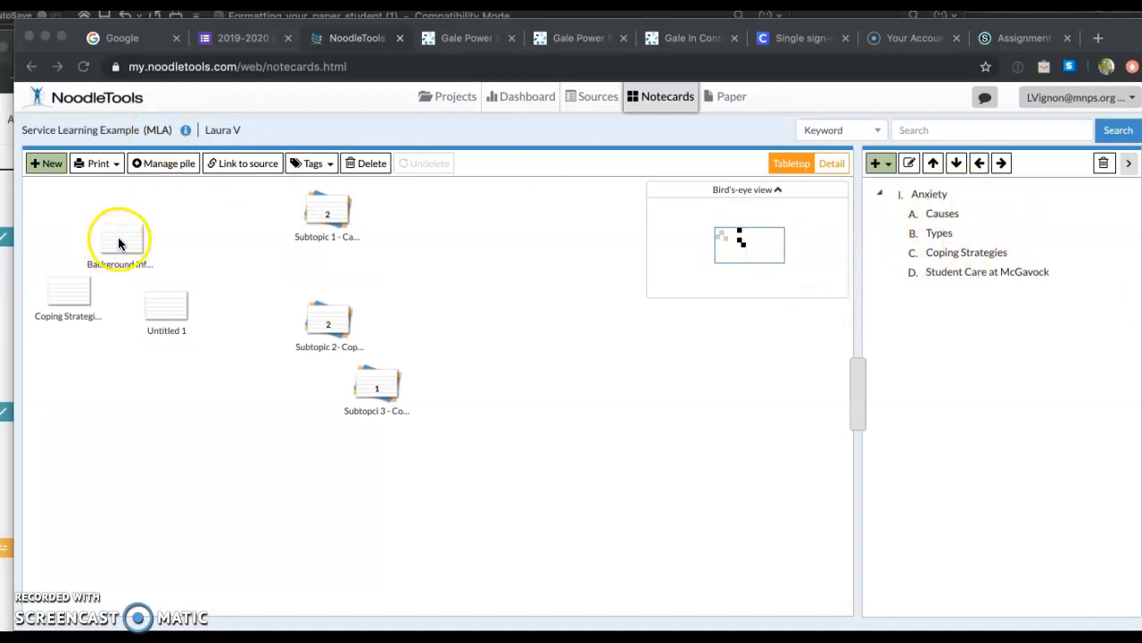
click(93, 212)
drag(123, 246, 84, 222)
click(78, 299)
drag(78, 297, 72, 284)
- Create a new notecard pile named "Subtopic A - Causes"
click(178, 167)
click(515, 312)
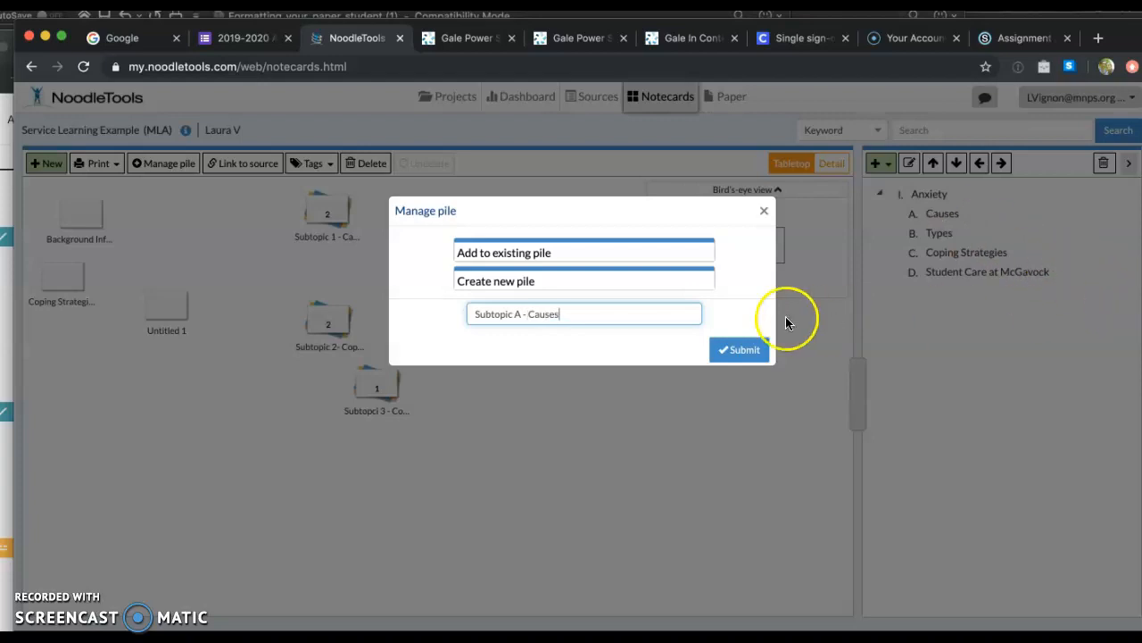
click(753, 348)
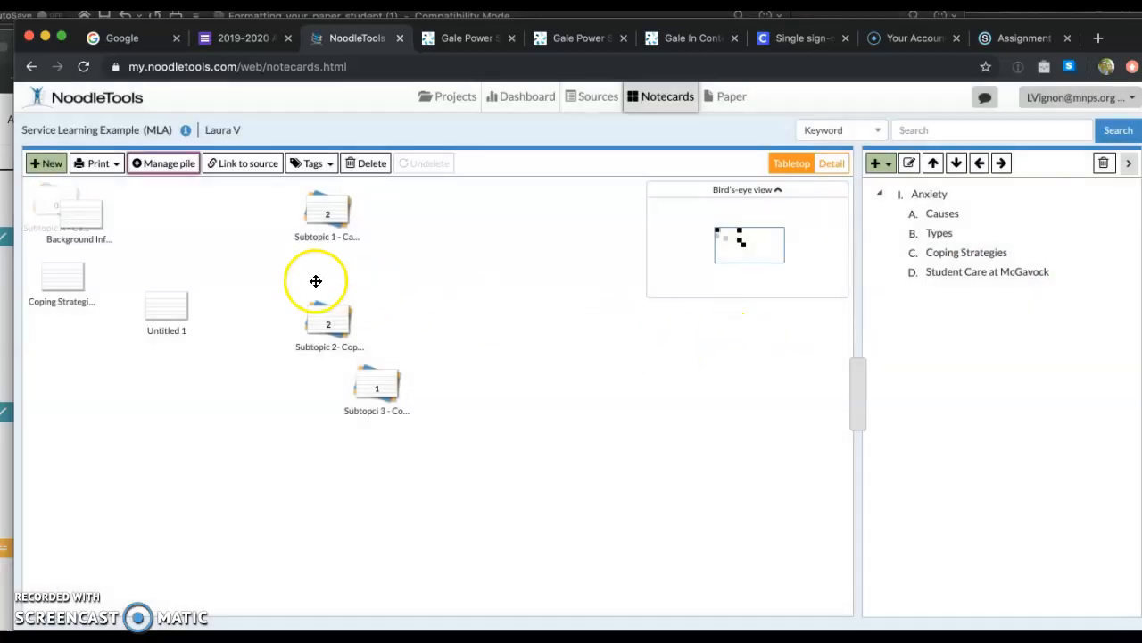
- Put the "Background Information 1" card into the "Subtopic A - Causes" pile and expand the pile to check its contents
mouse_move(51, 214)
drag(51, 206, 200, 213)
mouse_move(57, 207)
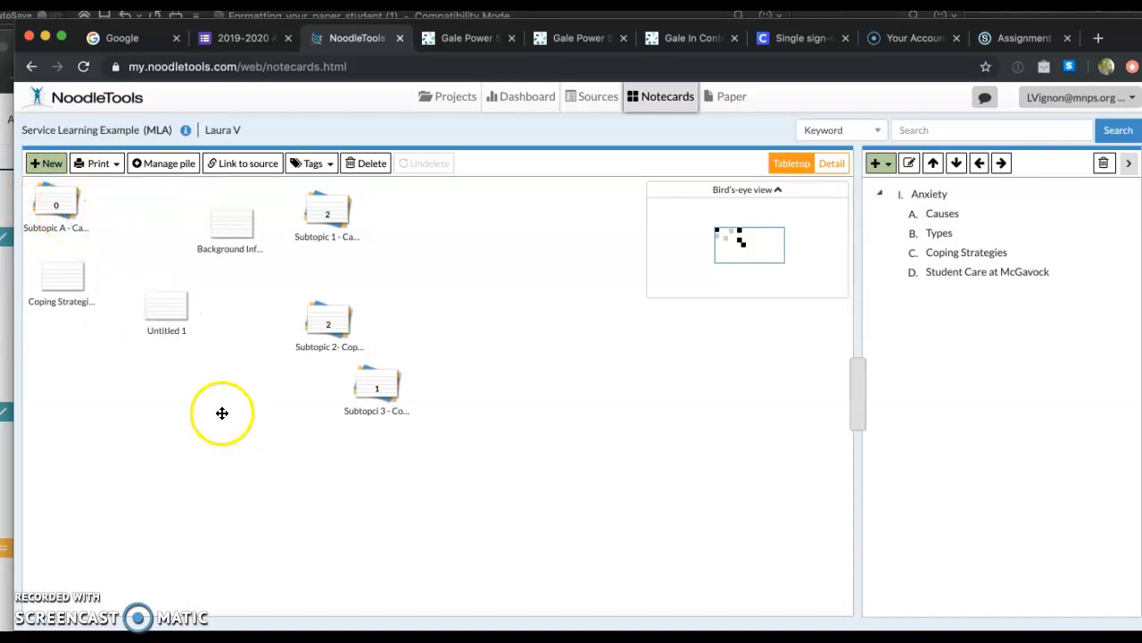
drag(236, 239, 60, 208)
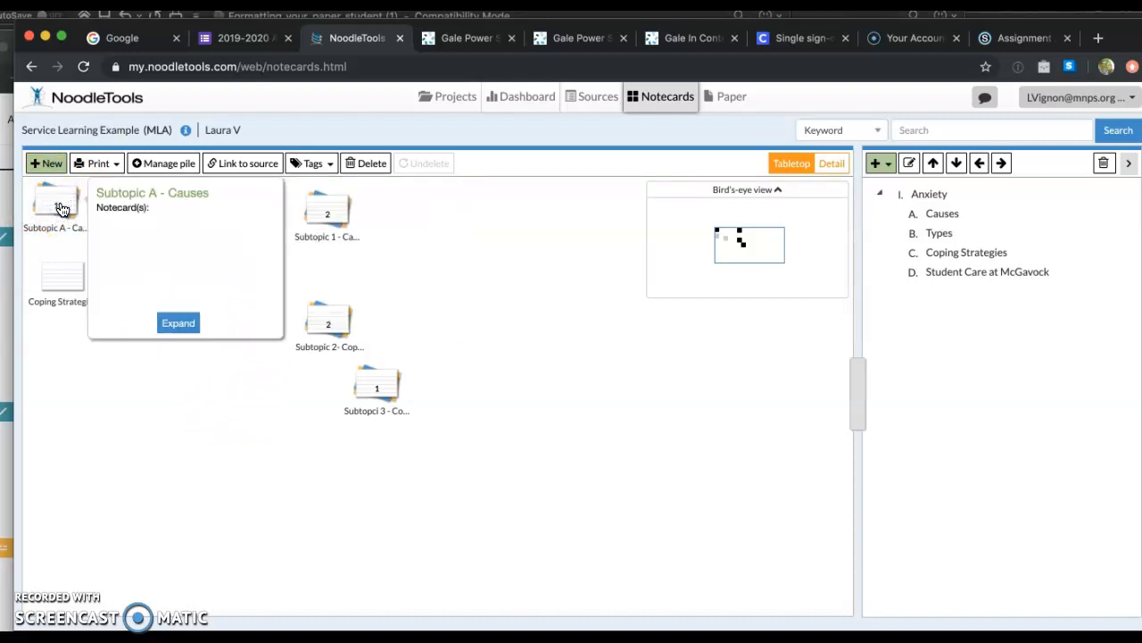
click(177, 321)
click(155, 203)
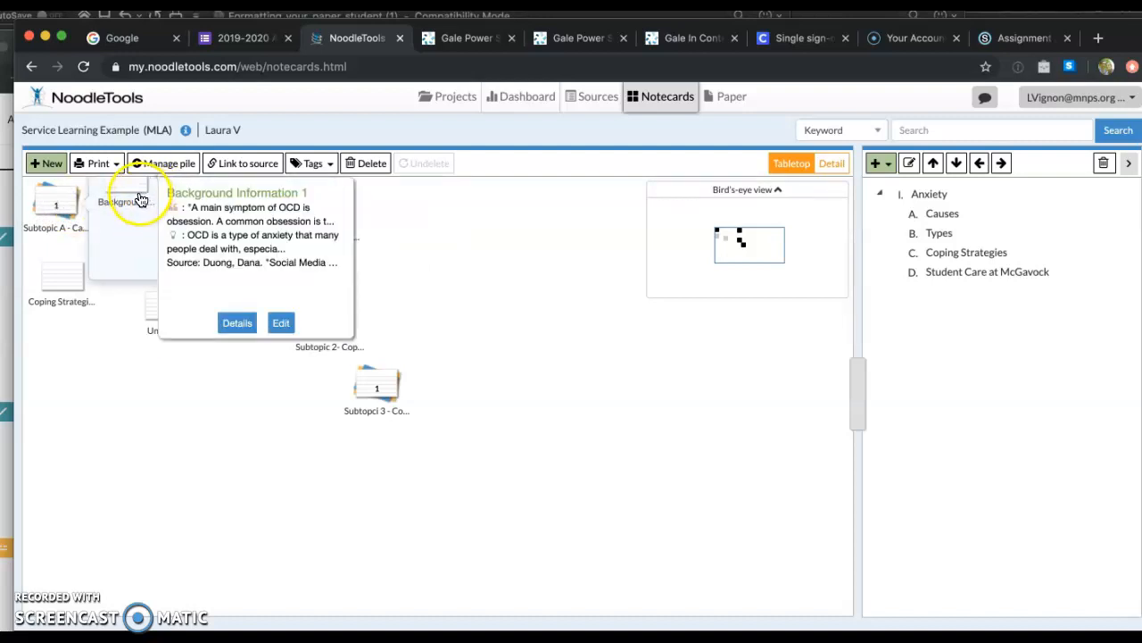
click(262, 370)
- Move the "Subtopic A - Causes" pile aside and create a new pile named "Subtopic c - Coping Strategies"
drag(55, 205, 172, 208)
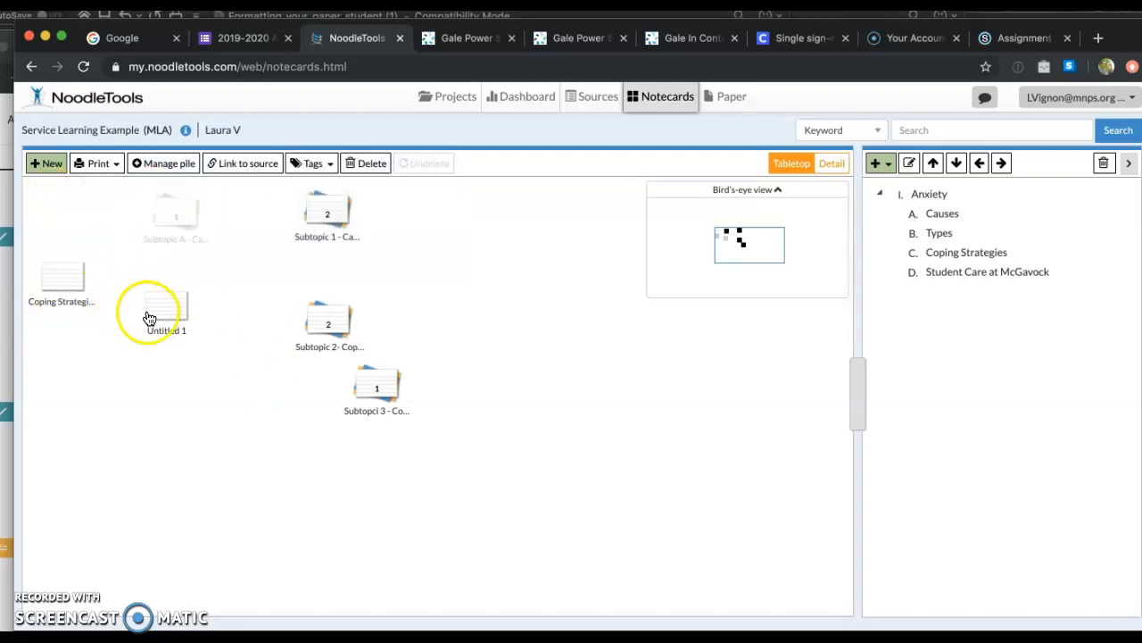
click(152, 164)
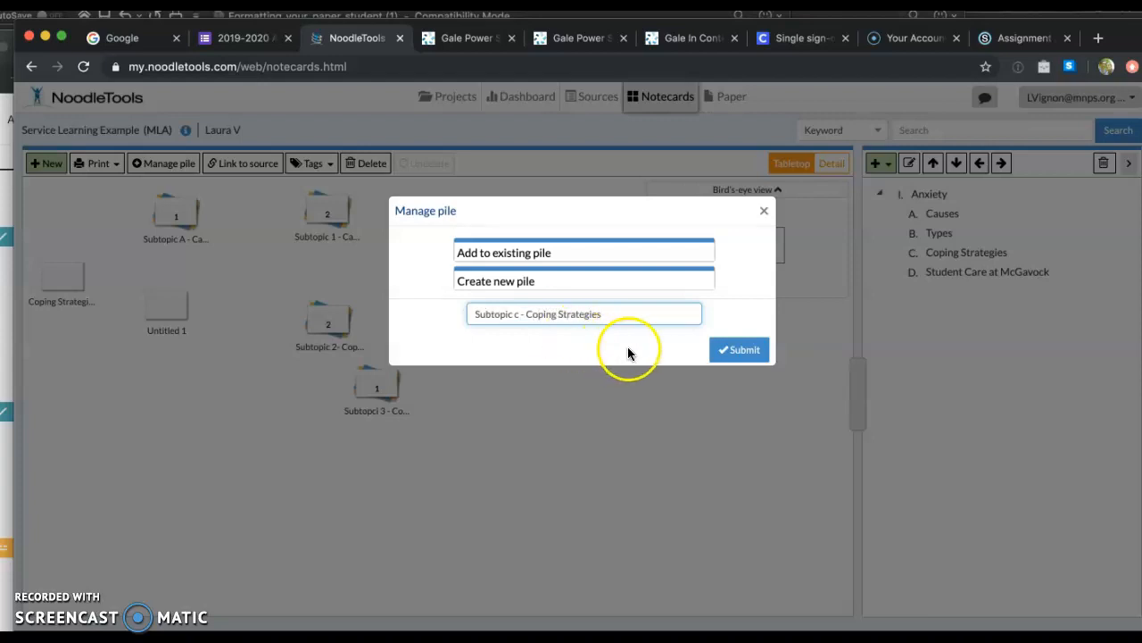
click(732, 345)
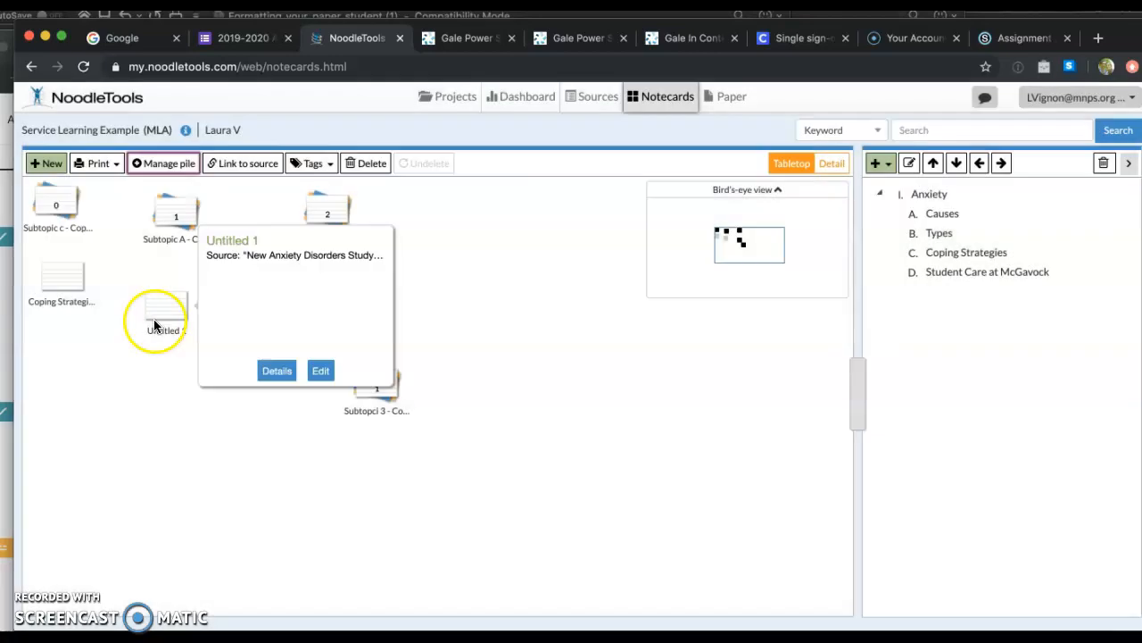
- Add the "Coping Strategies - 1" card to the "Subtopic c - Coping Strategies" pile and arrange the two new piles one above the other
mouse_move(64, 281)
mouse_down()
mouse_move(51, 195)
mouse_move(71, 301)
mouse_up()
click(145, 298)
drag(145, 298, 61, 375)
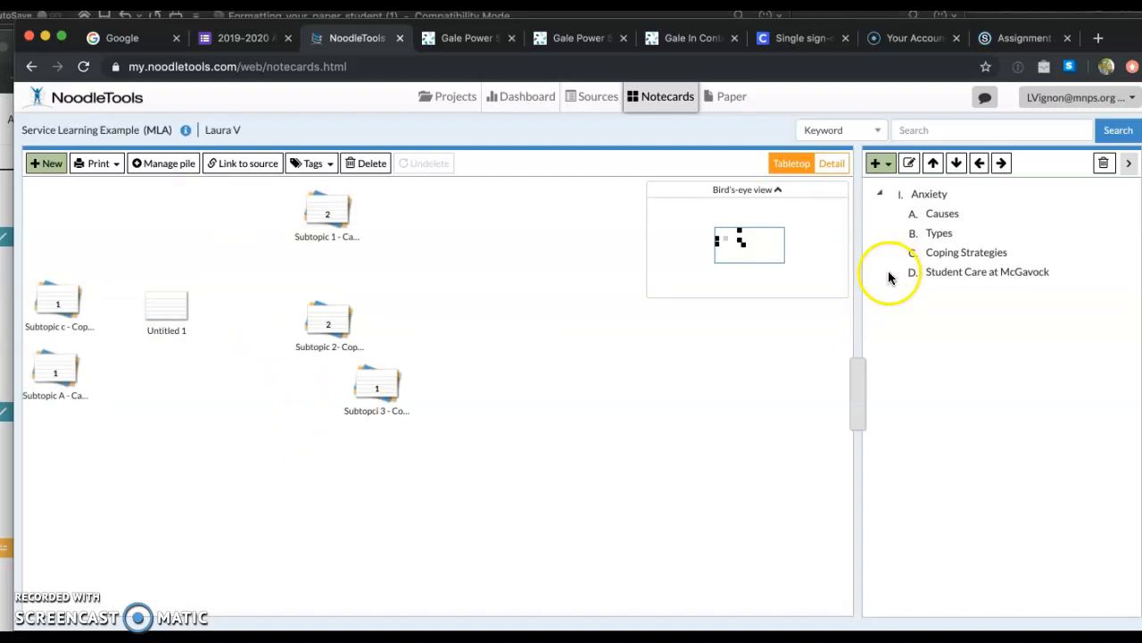
- Go through the Anxiety outline's subtopics Causes, Types, Coping Strategies and Student Care at McGavock and compare them with the piles
click(942, 216)
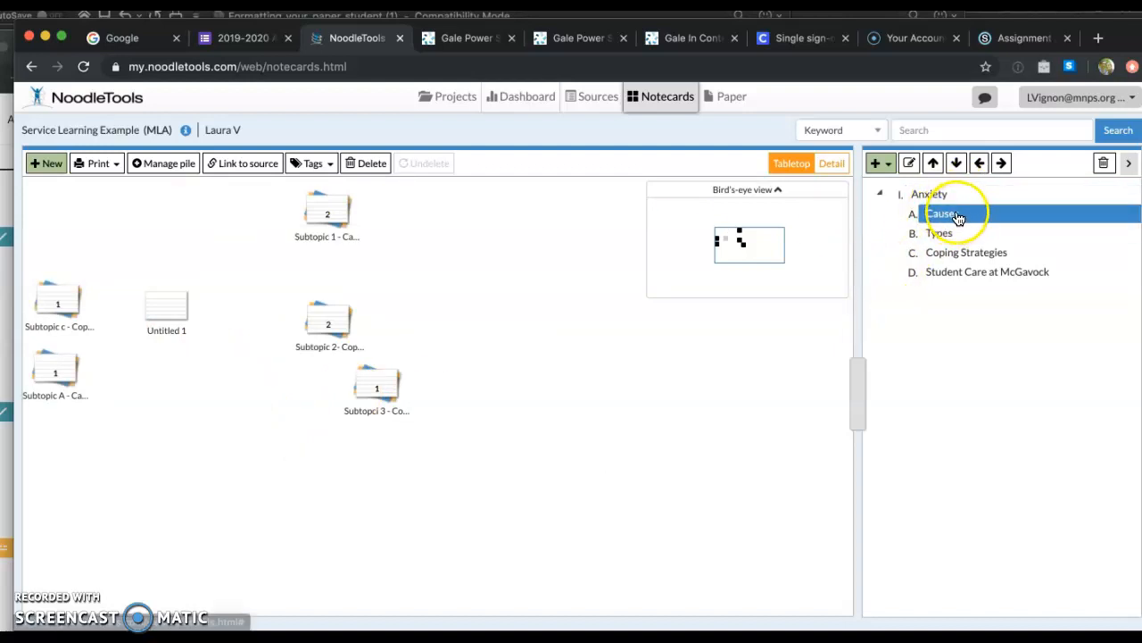
click(954, 237)
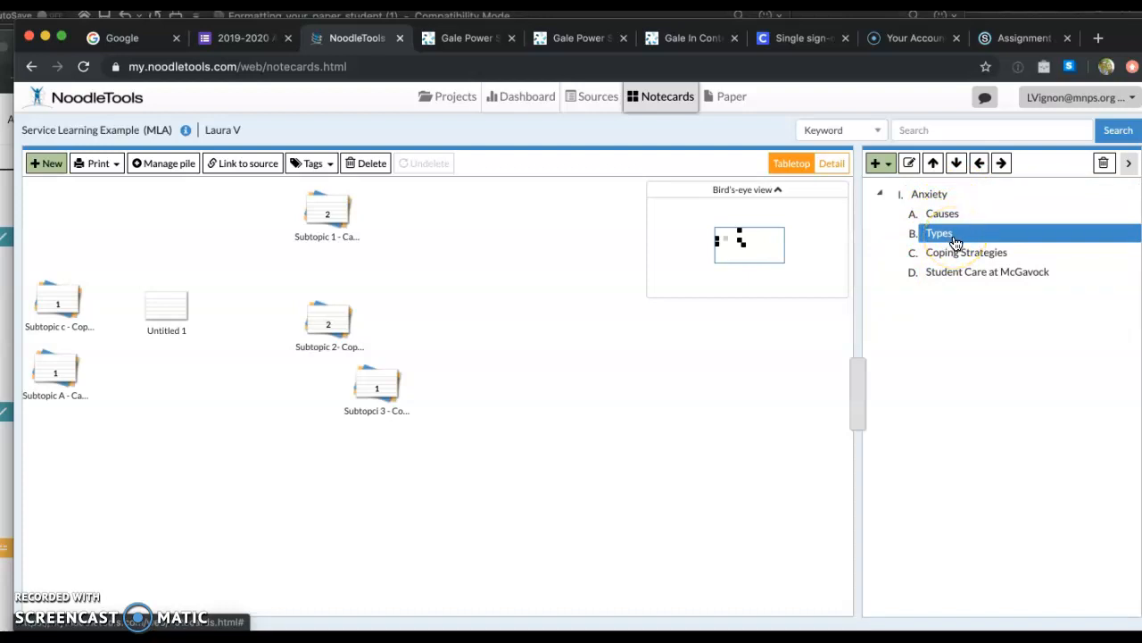
click(961, 258)
click(964, 273)
click(339, 230)
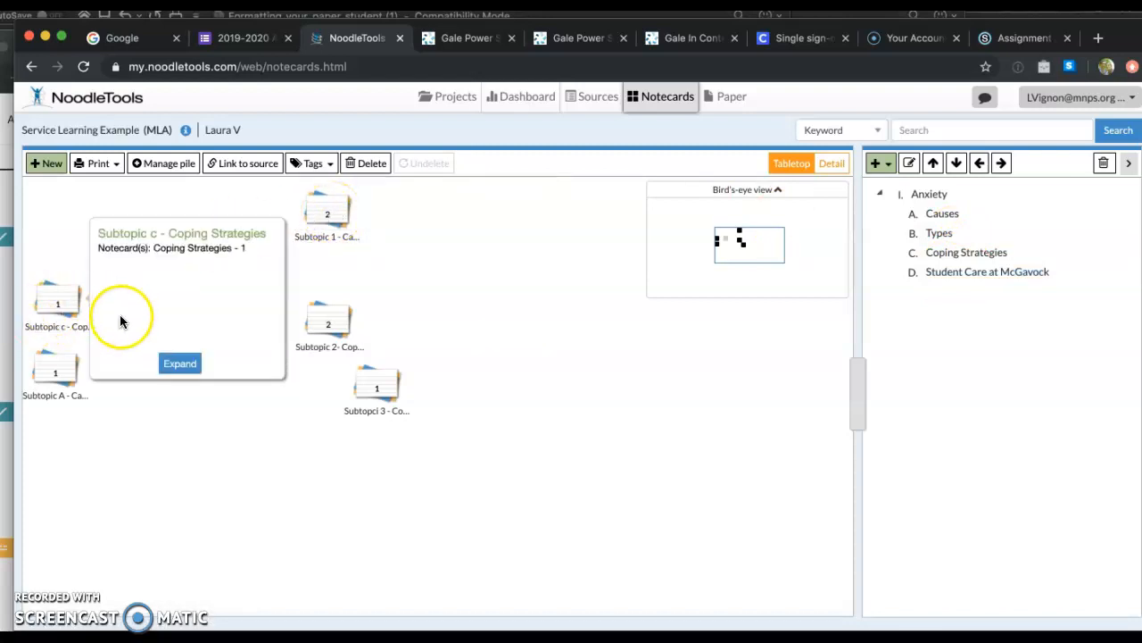
- Move the older Subtopic 1, Subtopic 2 and Subtopic 3 piles away from the new piles into a column of their own
drag(328, 214, 472, 219)
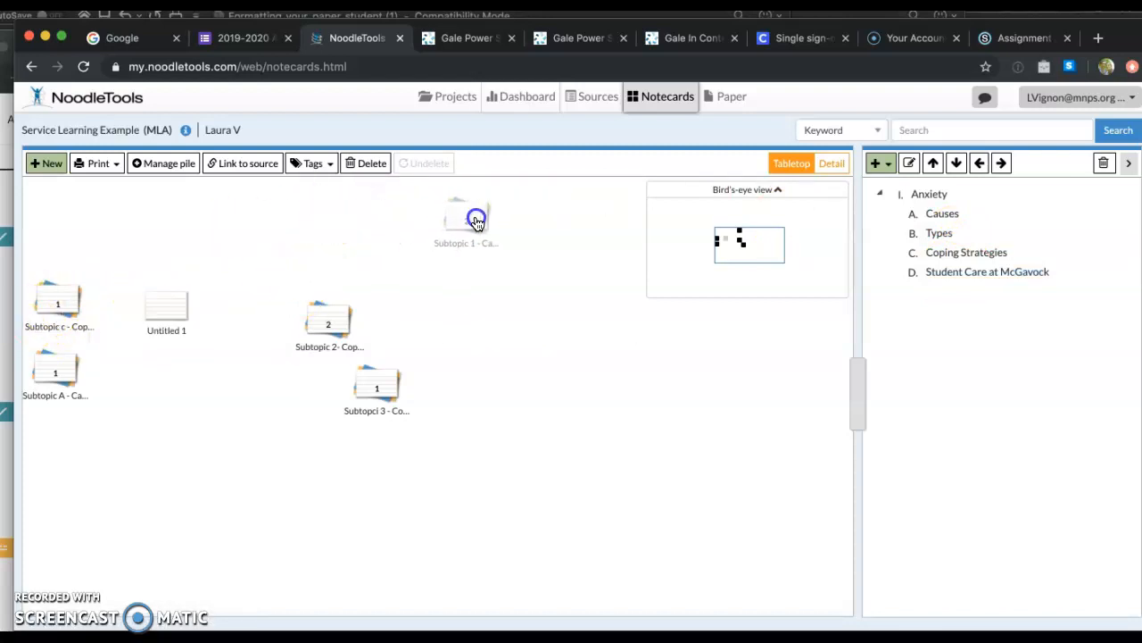
click(337, 325)
drag(337, 325, 473, 287)
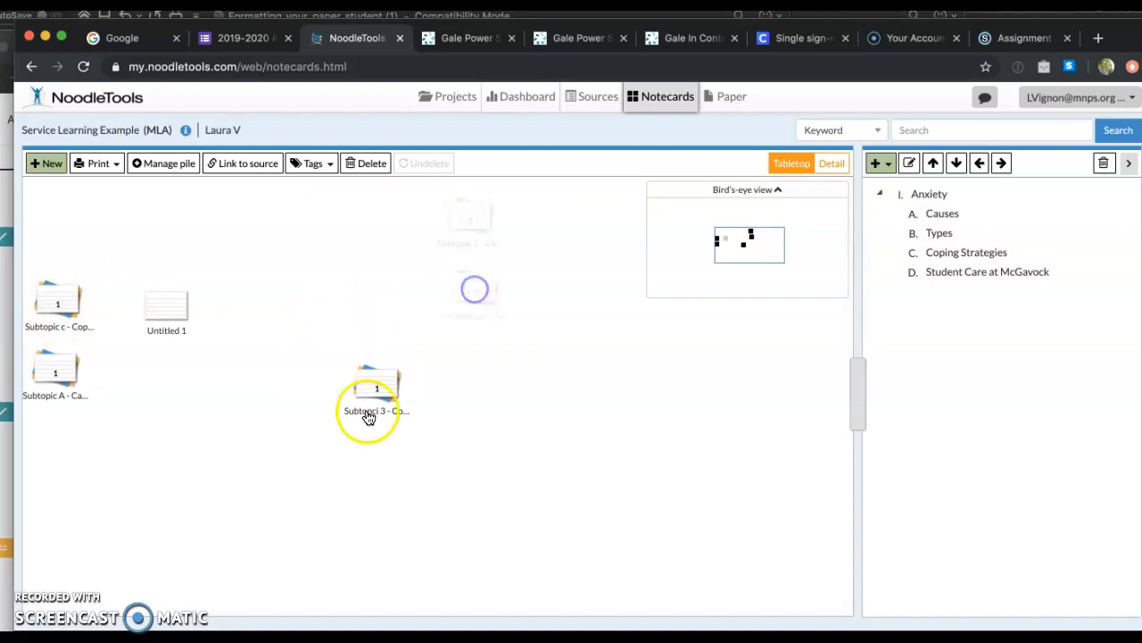
drag(375, 388, 484, 357)
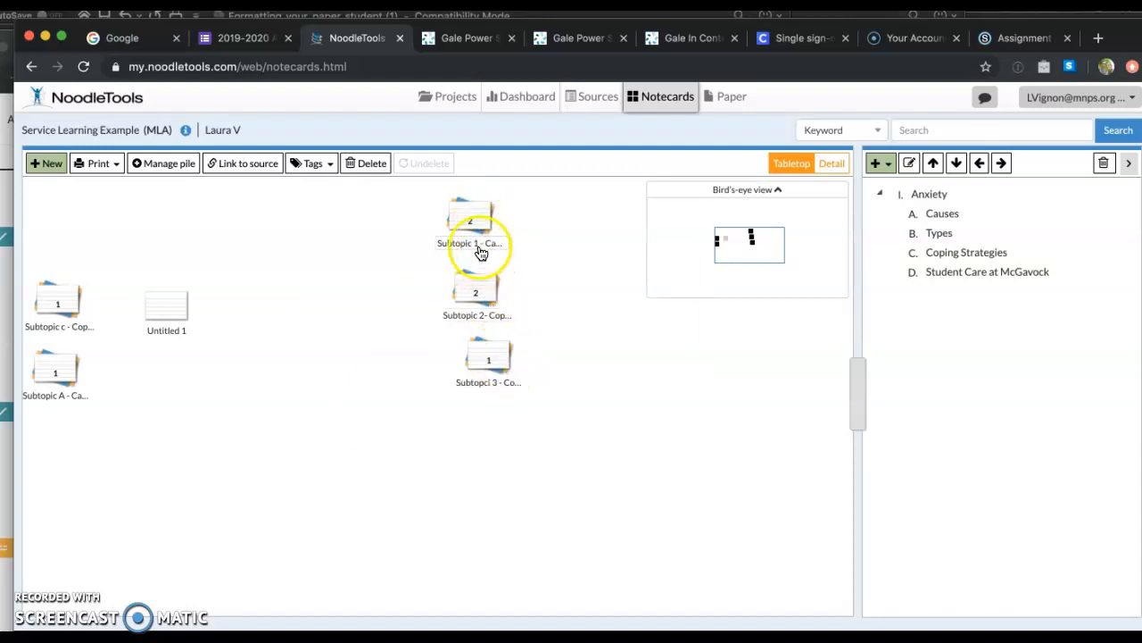
- Select the older Subtopic 1, Subtopic 2 and Subtopic 3 piles and check which notecards each one contains
click(474, 229)
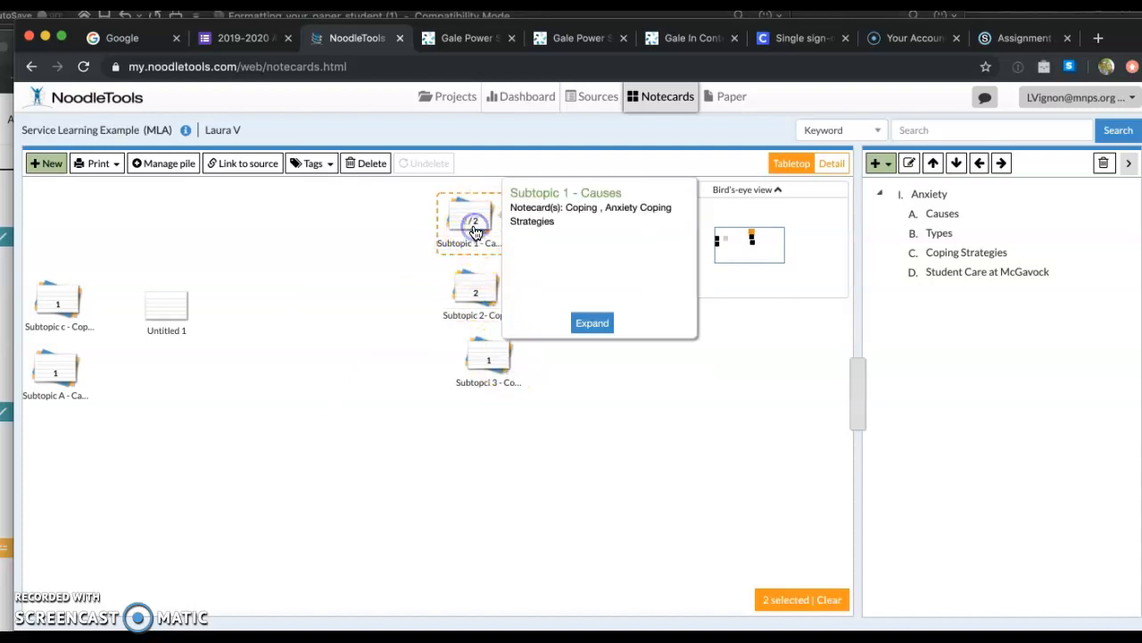
click(480, 291)
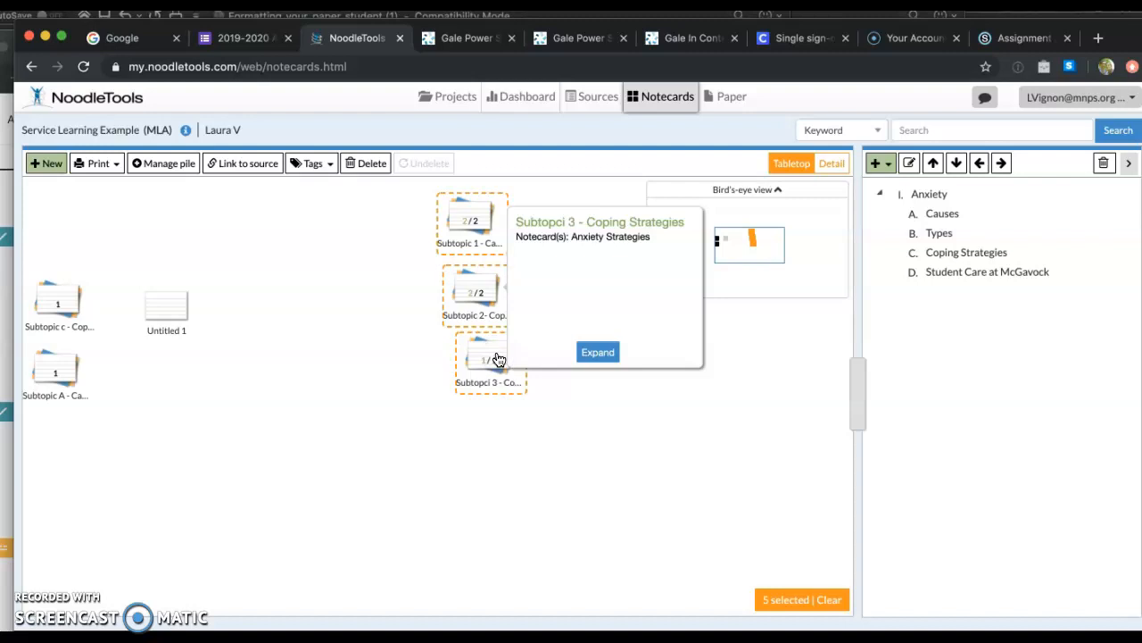
click(308, 247)
click(157, 168)
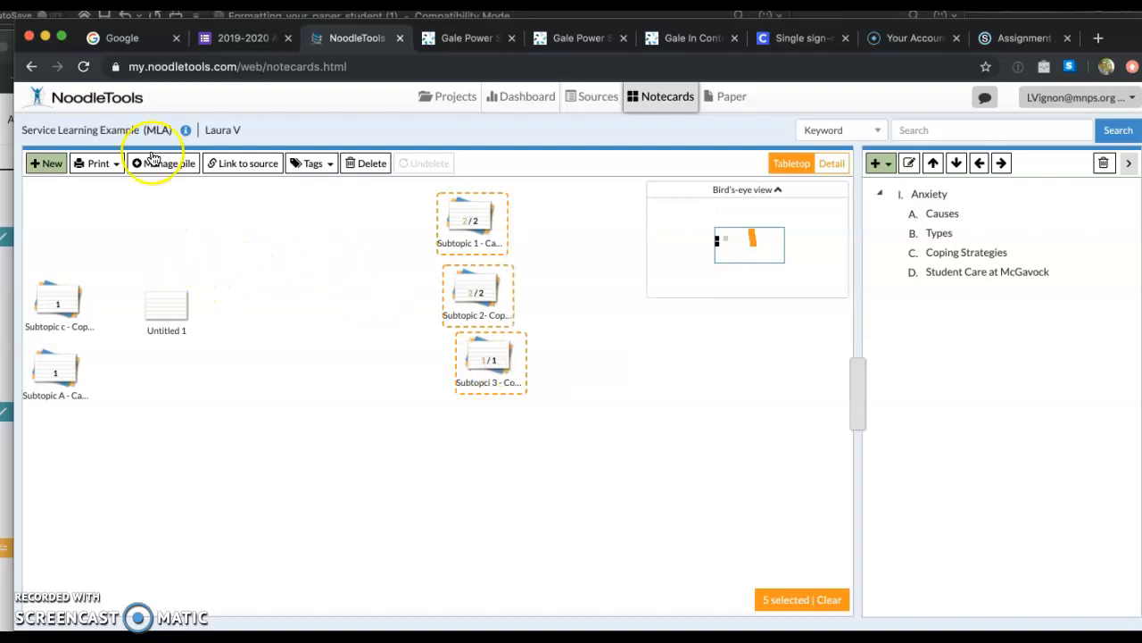
click(441, 101)
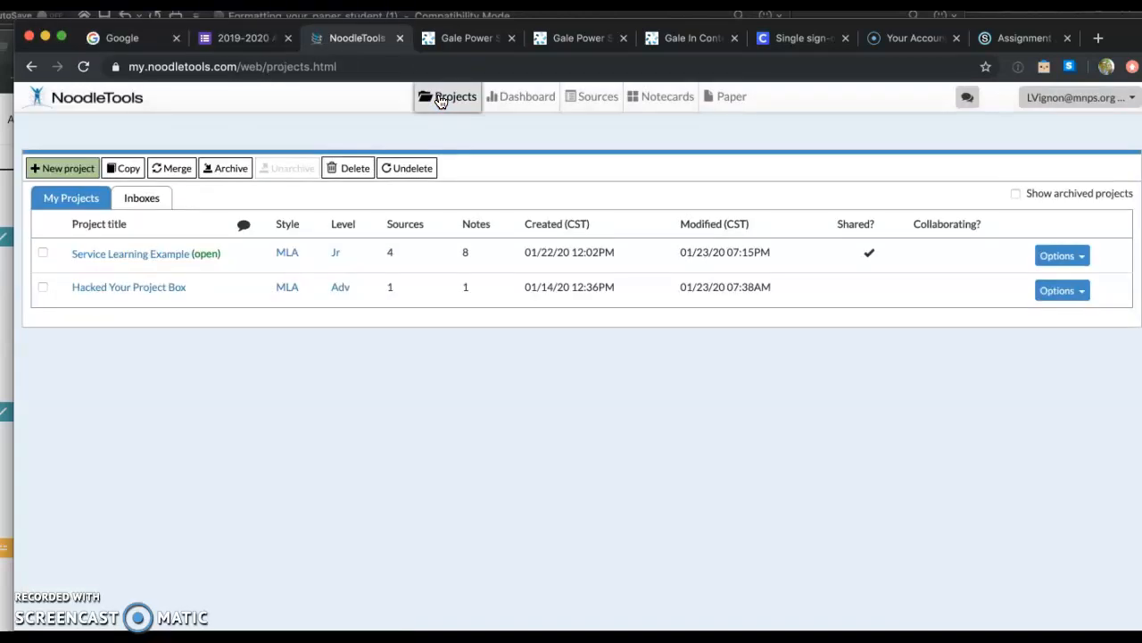
click(177, 258)
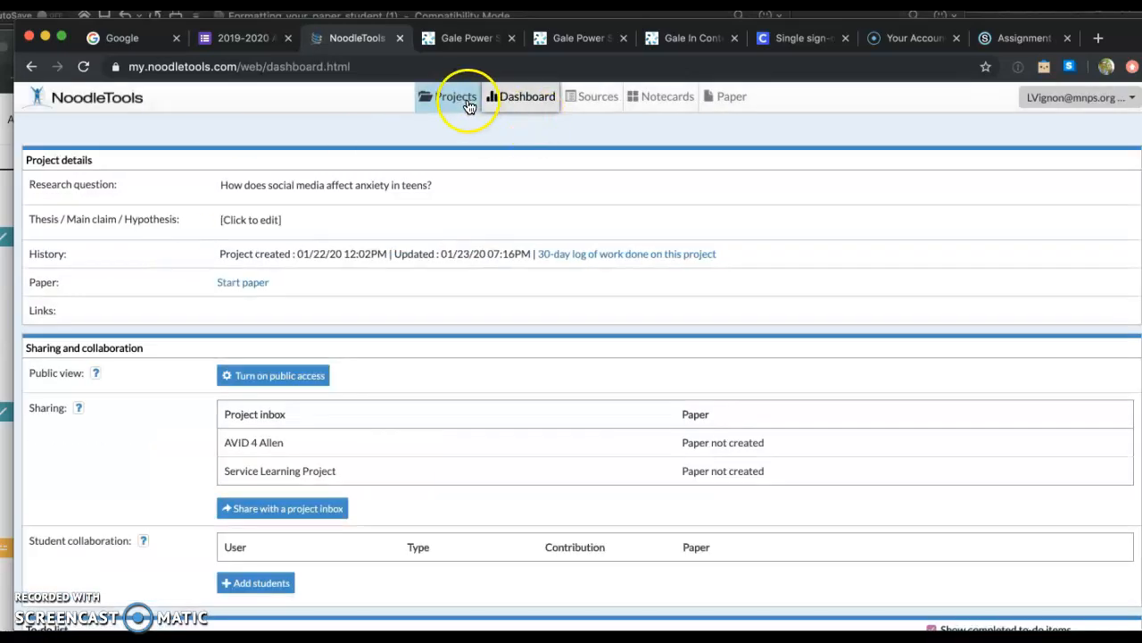
click(461, 100)
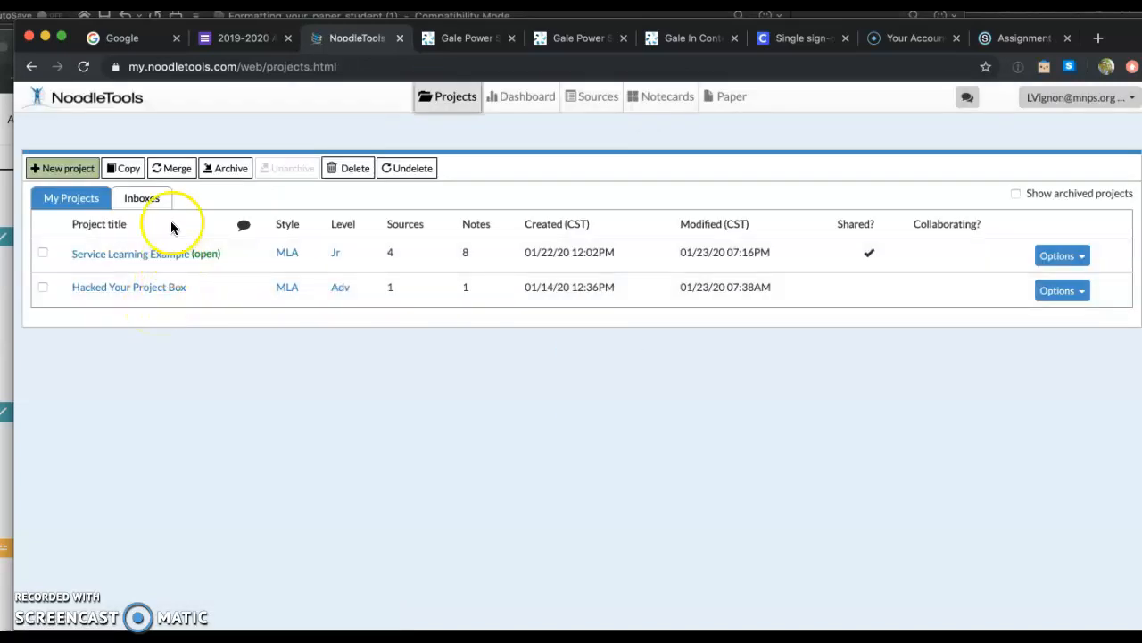
- Open the AVID 4 project inbox and bring up the student's "Service learning project" on child obesity
click(145, 198)
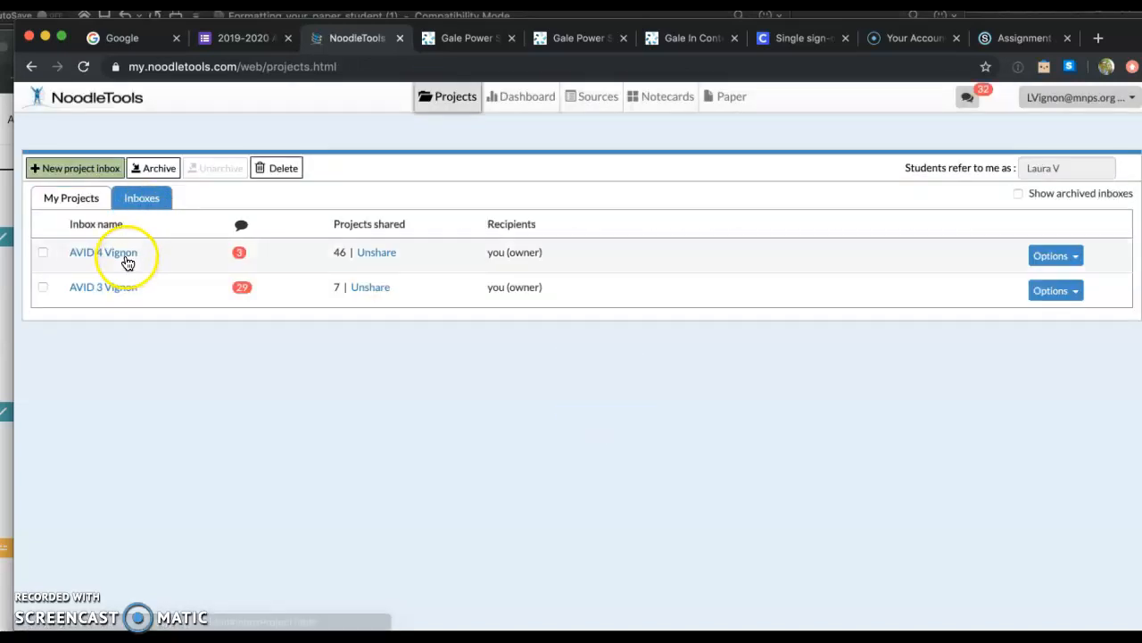
click(127, 258)
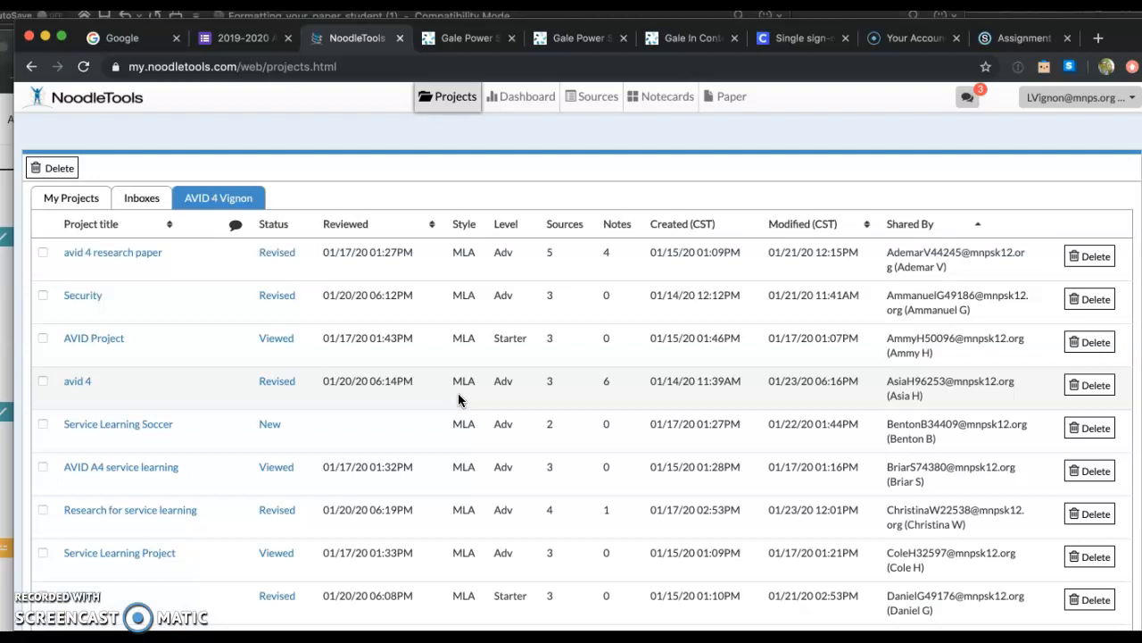
click(442, 348)
scroll(441, 347, down, 3)
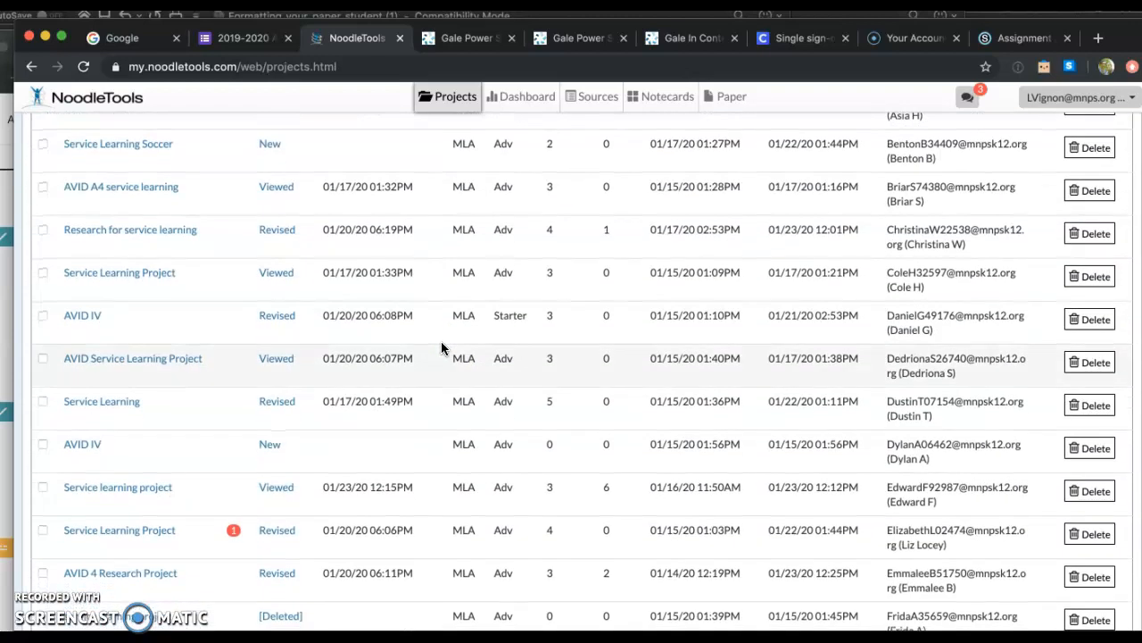
click(150, 493)
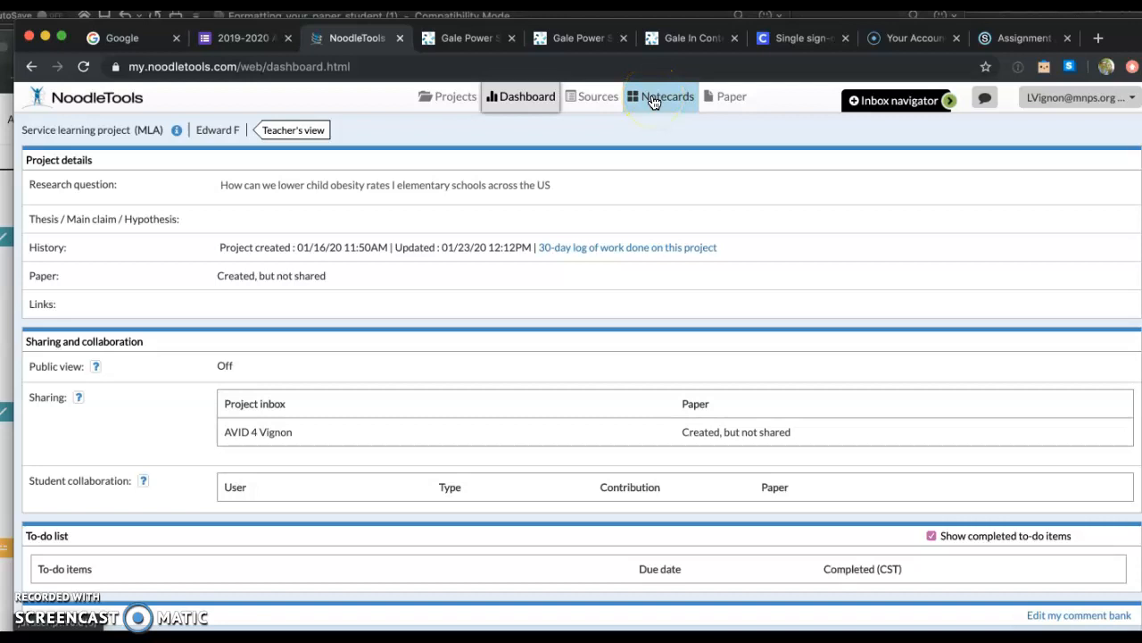
- Review the source citations and comment areas in the student's project
click(599, 99)
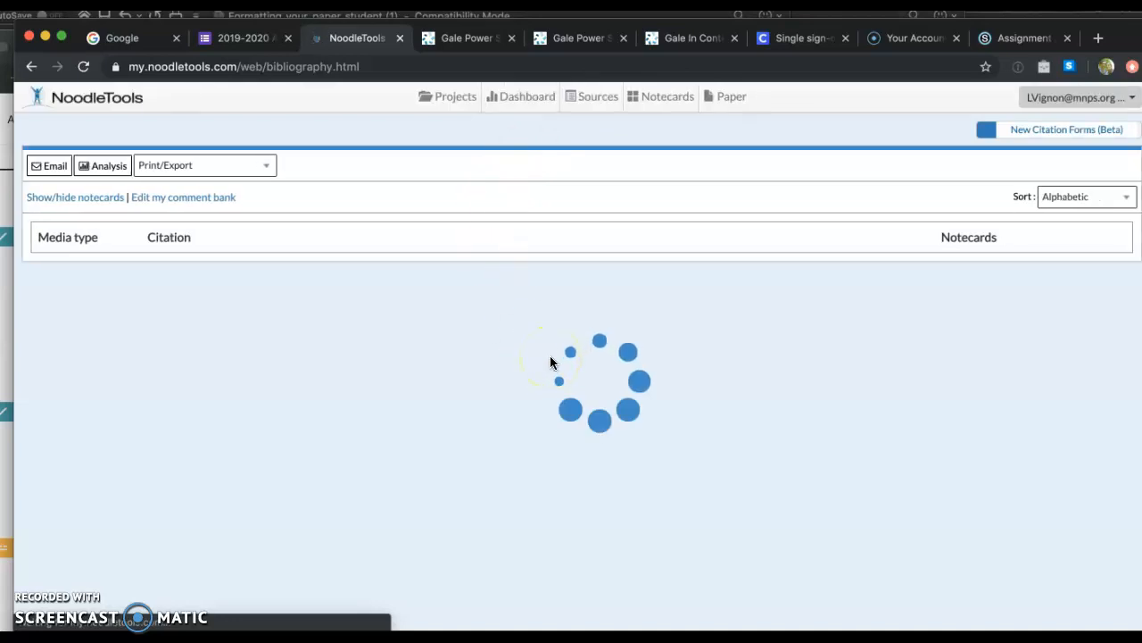
scroll(550, 355, down, 4)
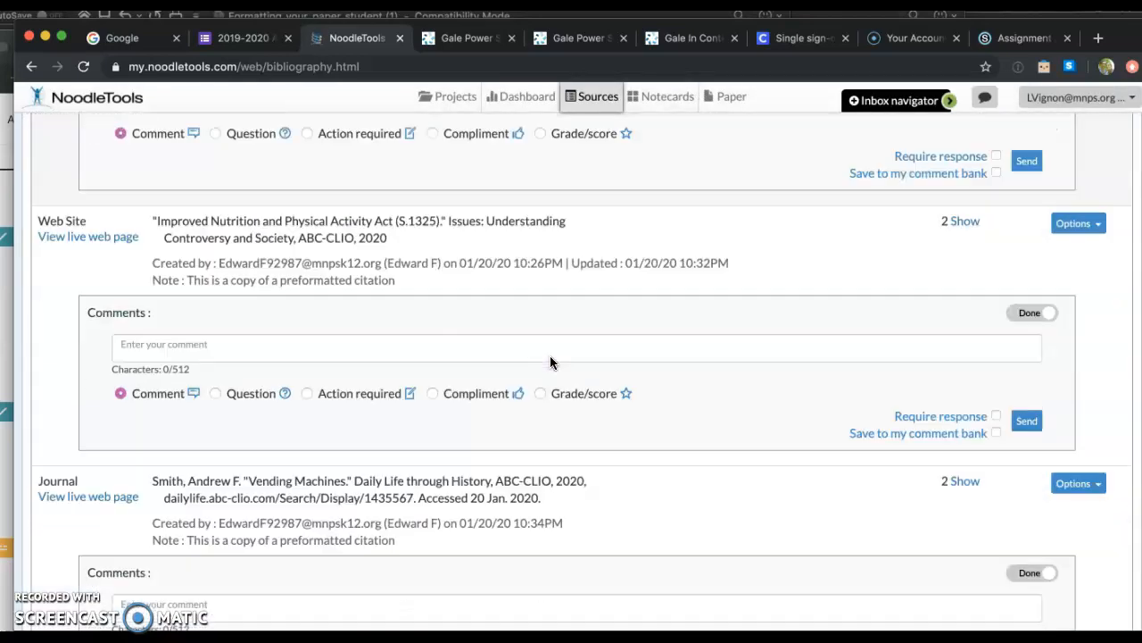
scroll(550, 362, up, 5)
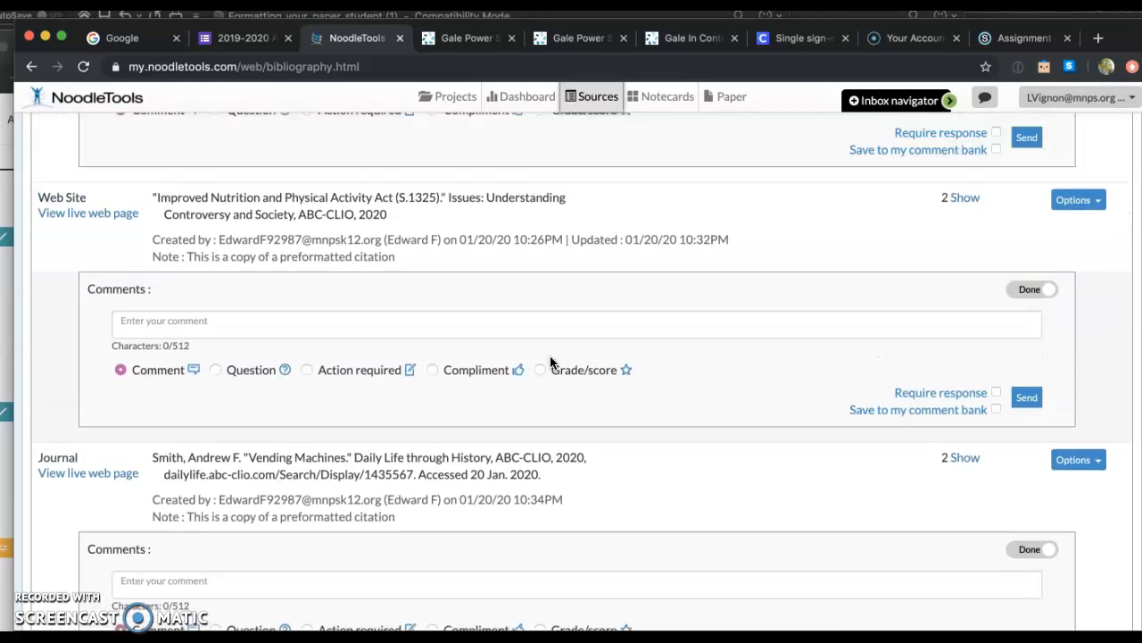
- Examine the student's "food options", "actions we can take" and "stats" notecard piles, expanding "stats" to preview its statistics card
click(660, 98)
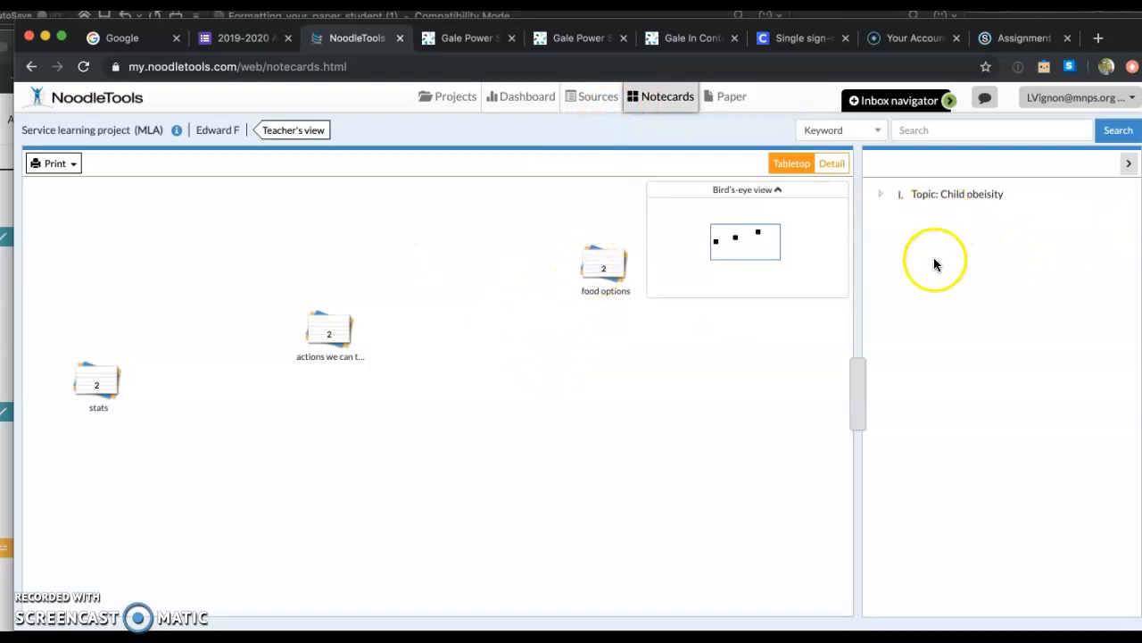
mouse_move(327, 344)
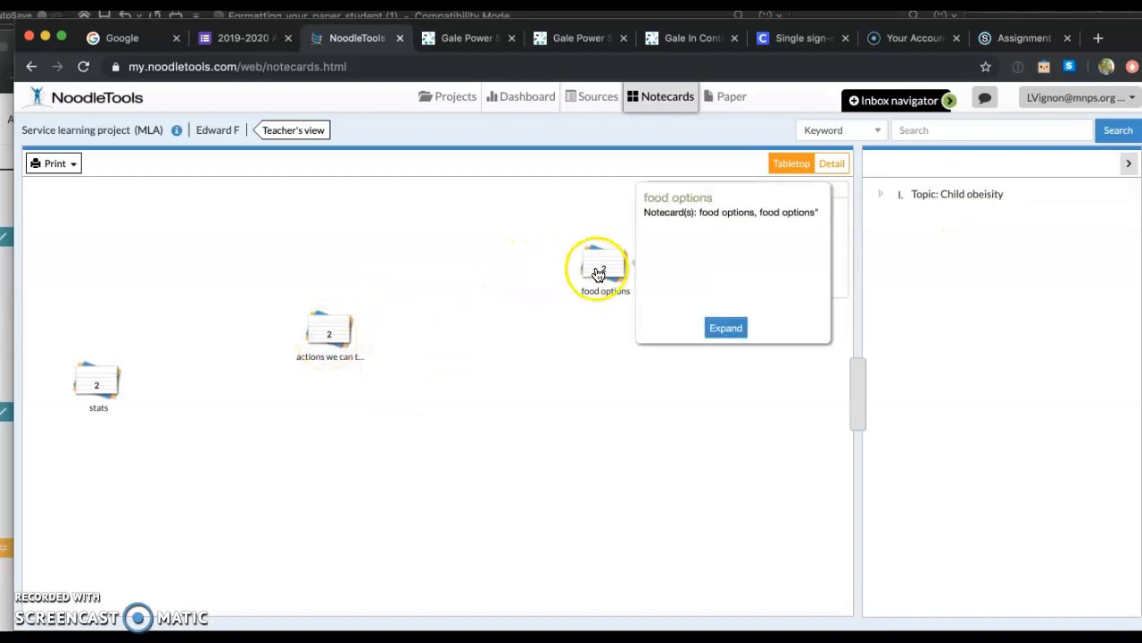
mouse_move(95, 379)
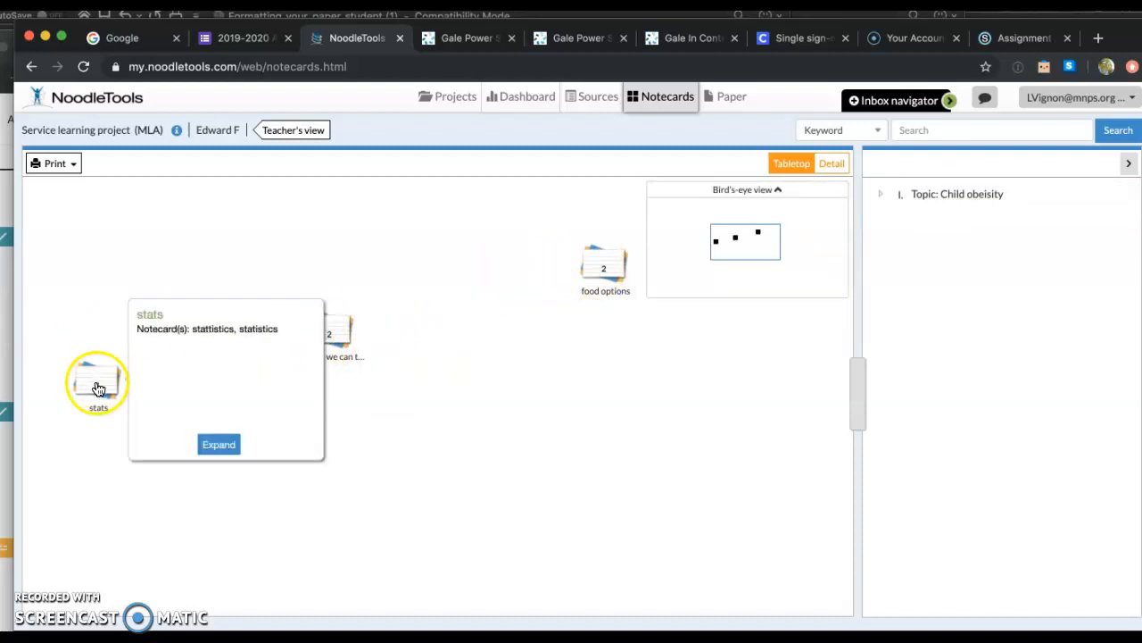
click(219, 445)
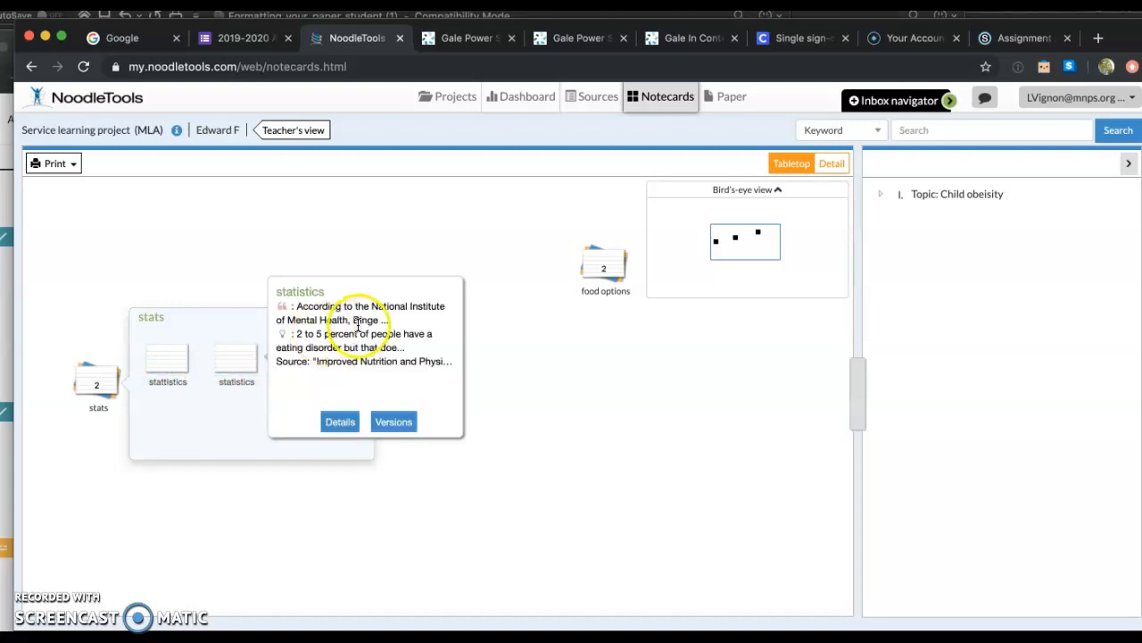
click(367, 314)
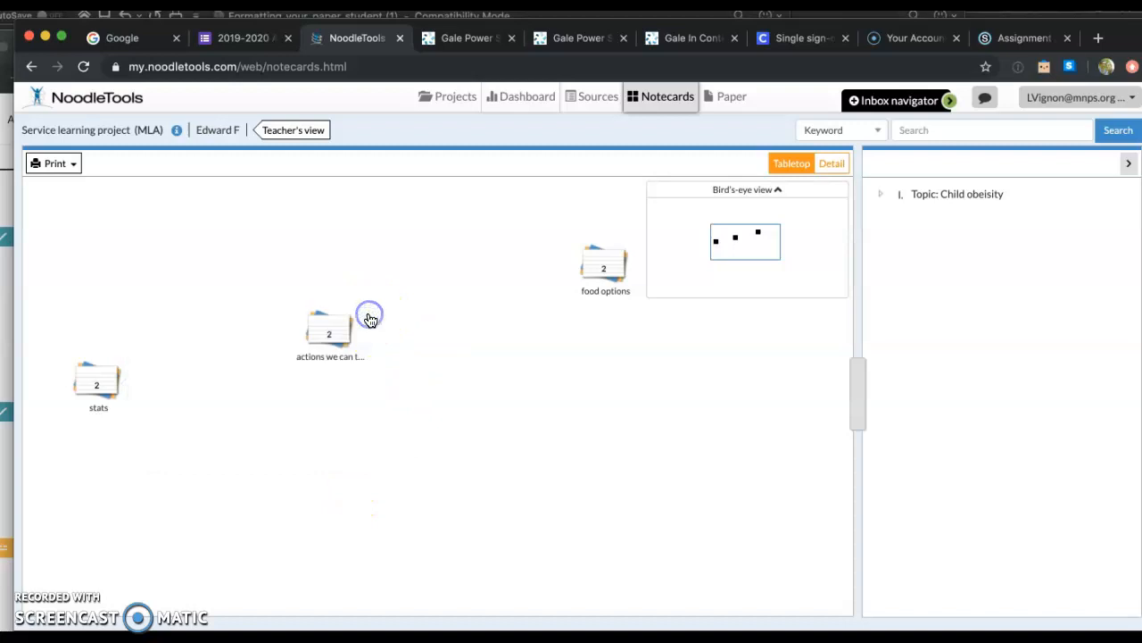
mouse_move(101, 386)
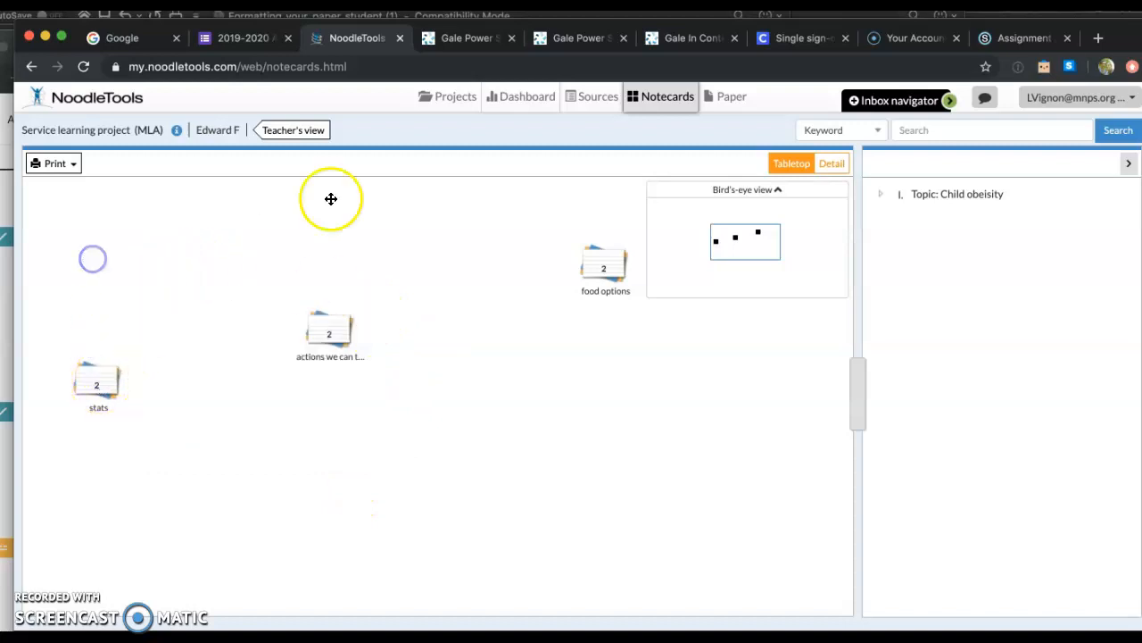
- View the student's notecards in the Detail view, and look at the project's sources again
click(834, 165)
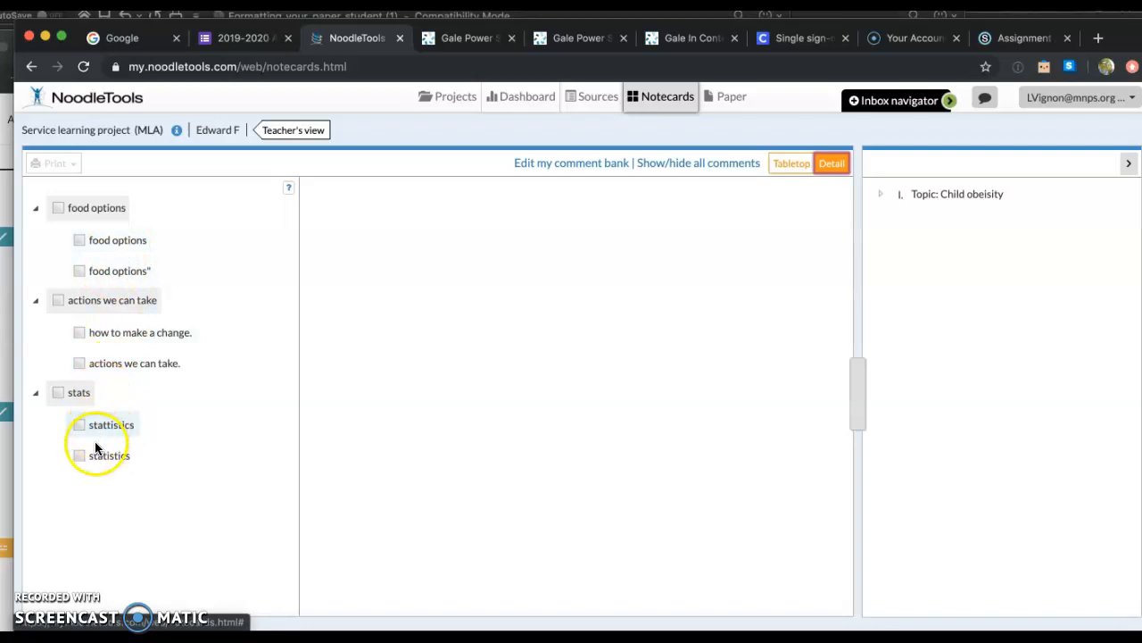
click(790, 162)
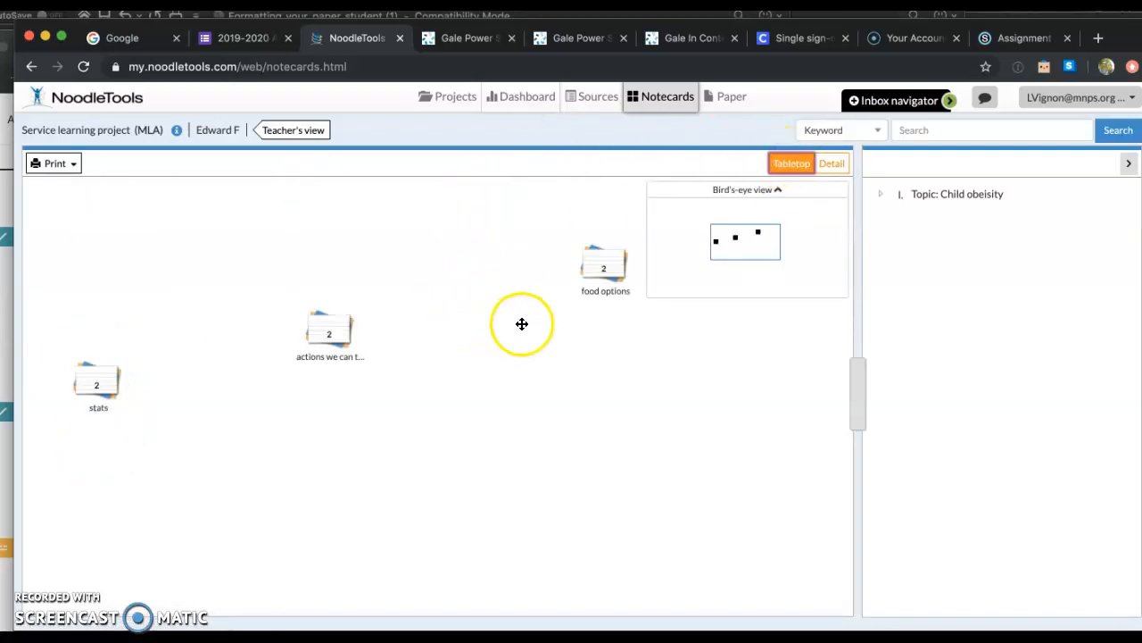
click(598, 100)
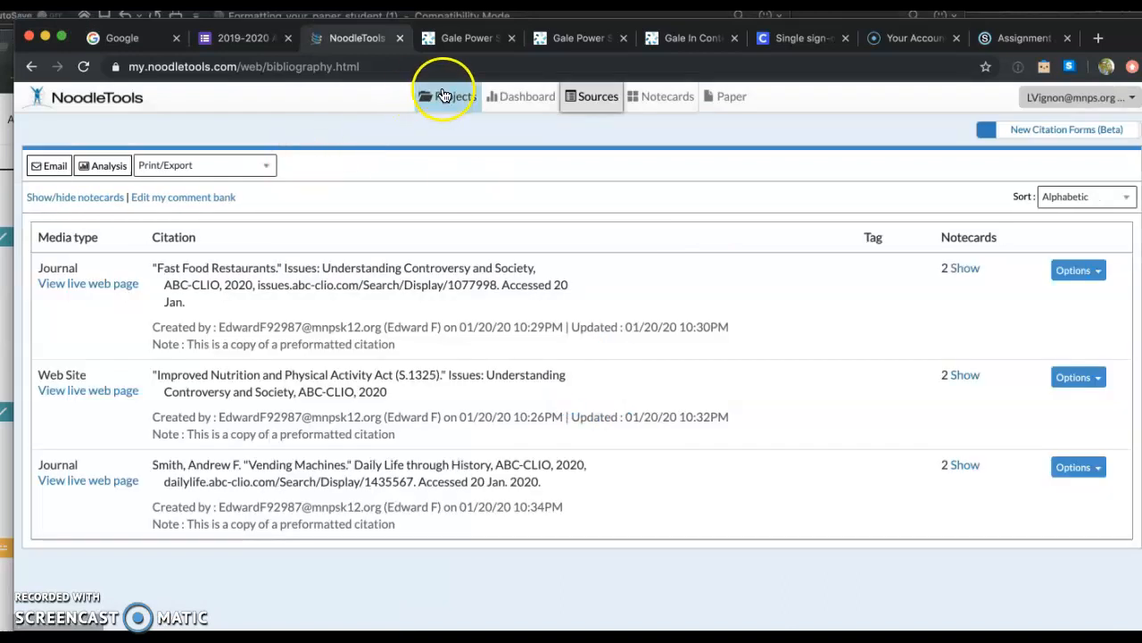
- Leave the student's project and reopen the Service Learning Example project from the personal project list
click(444, 96)
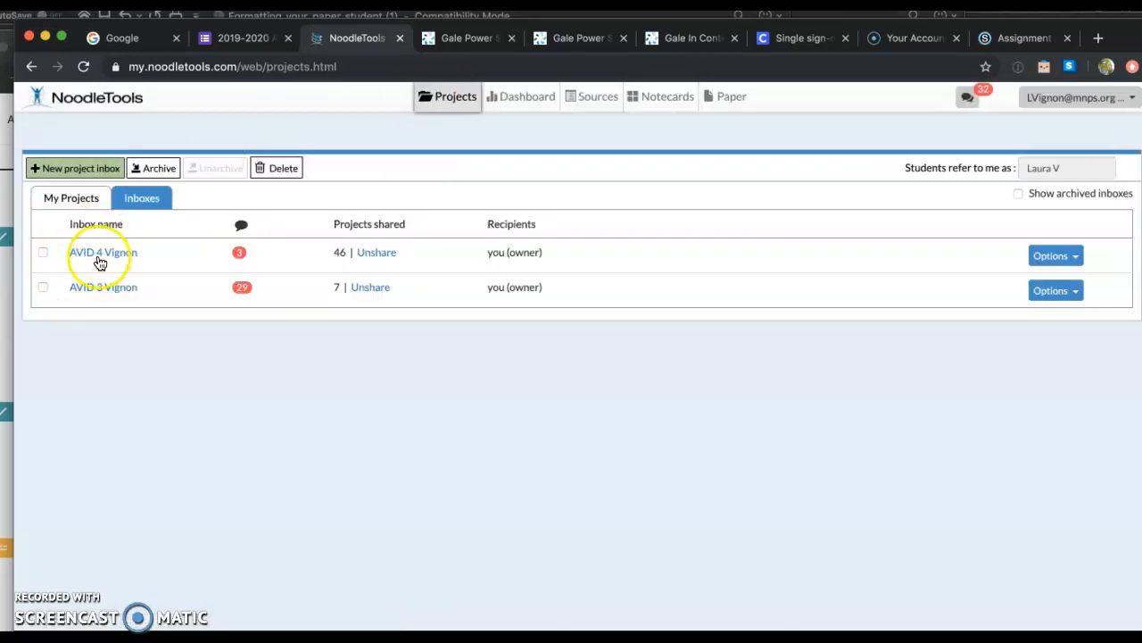
click(100, 257)
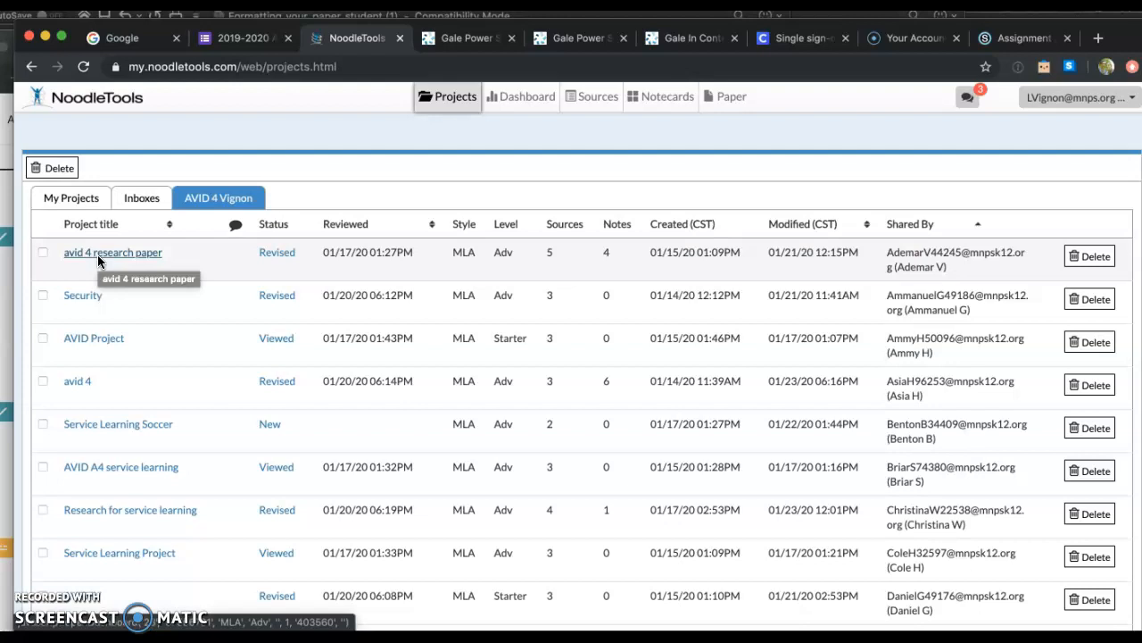
click(79, 199)
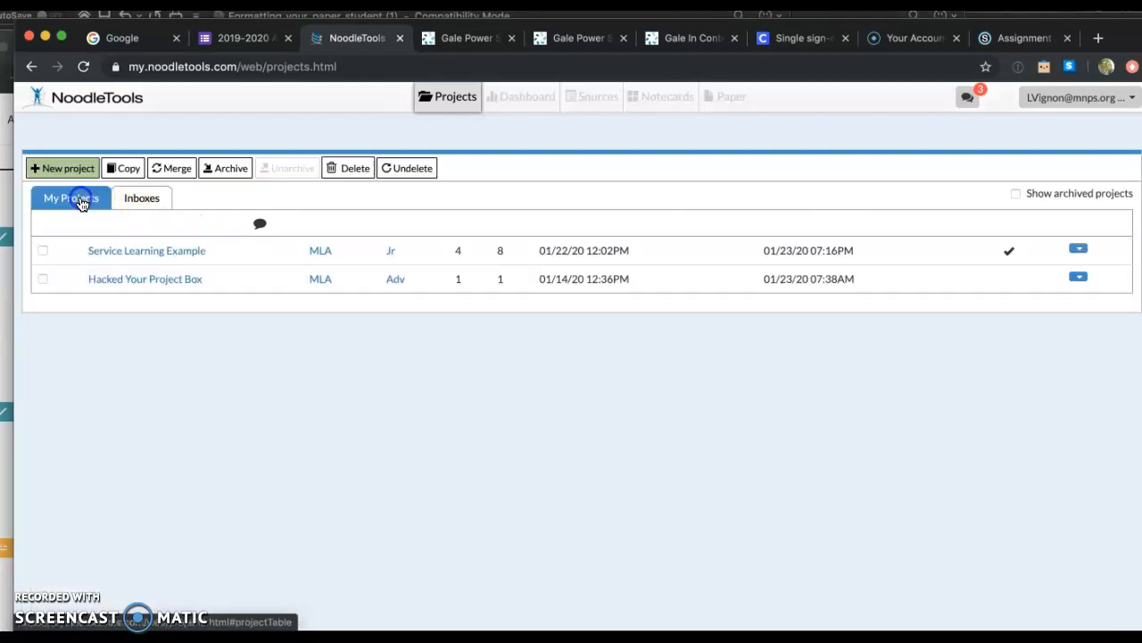
click(108, 250)
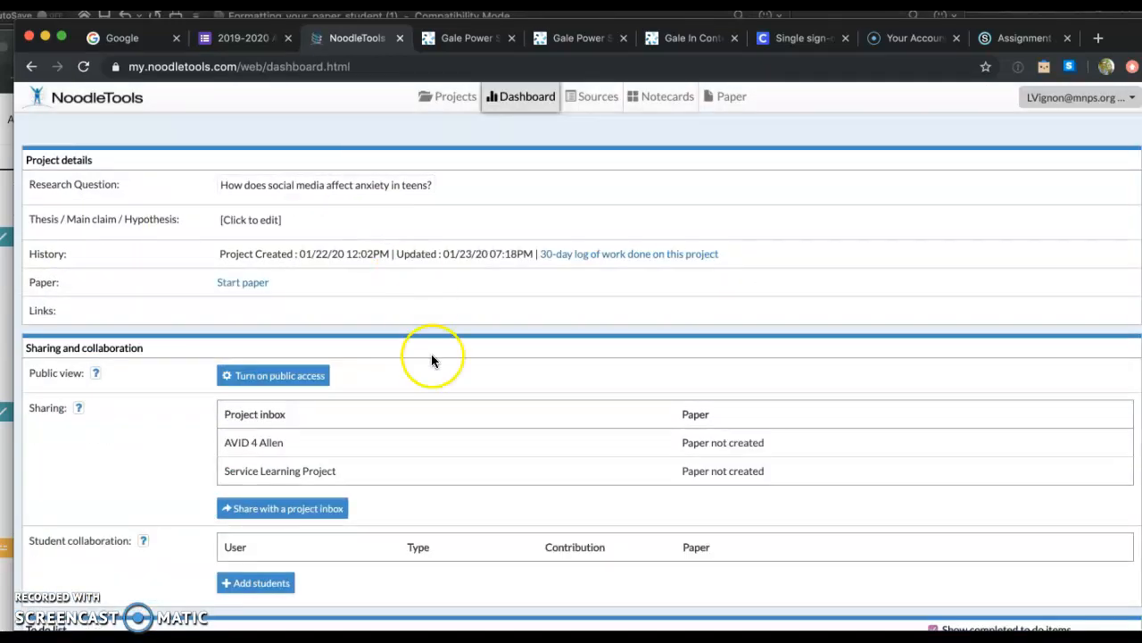
- Review the example project's sources, and go to its notecards and the Anxiety outline with its Coping Strategies subtopic
click(596, 103)
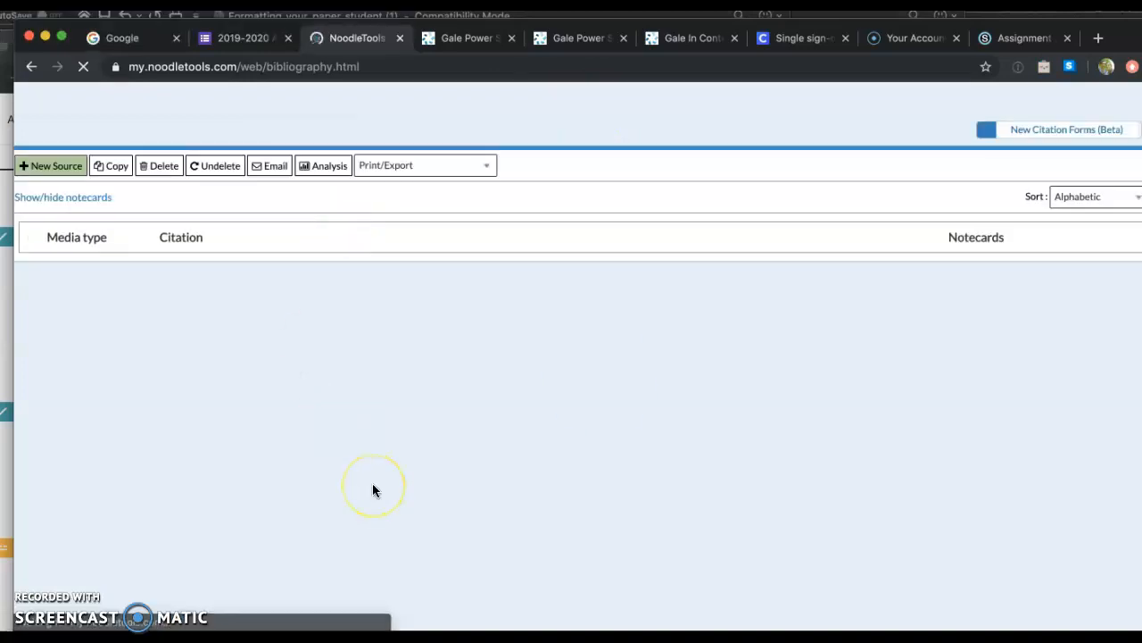
scroll(419, 423, down, 2)
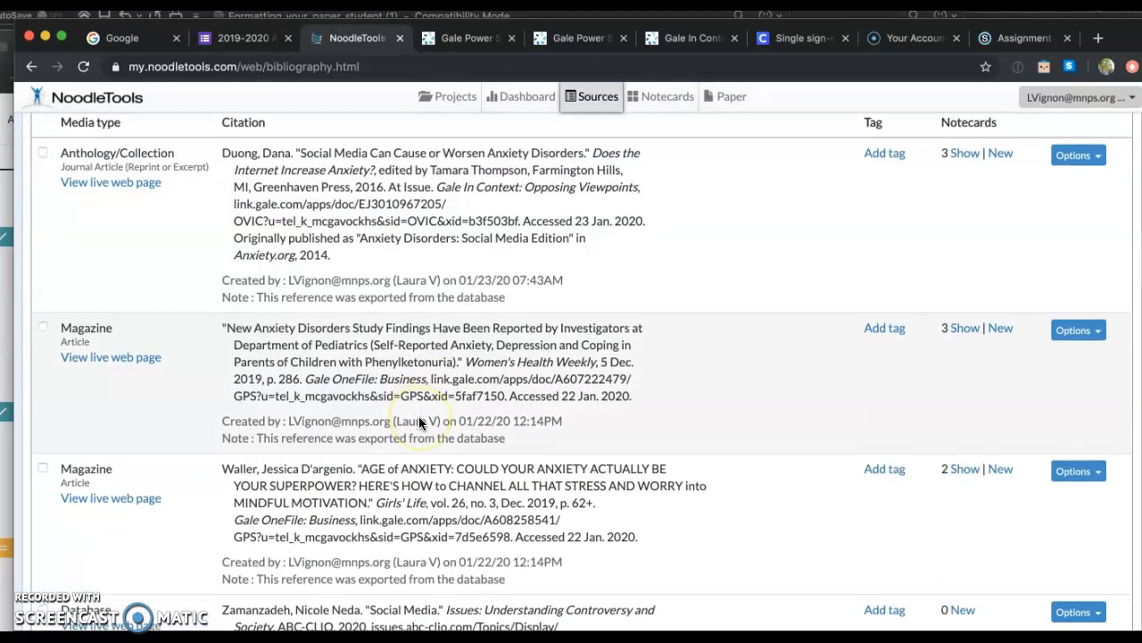
click(663, 97)
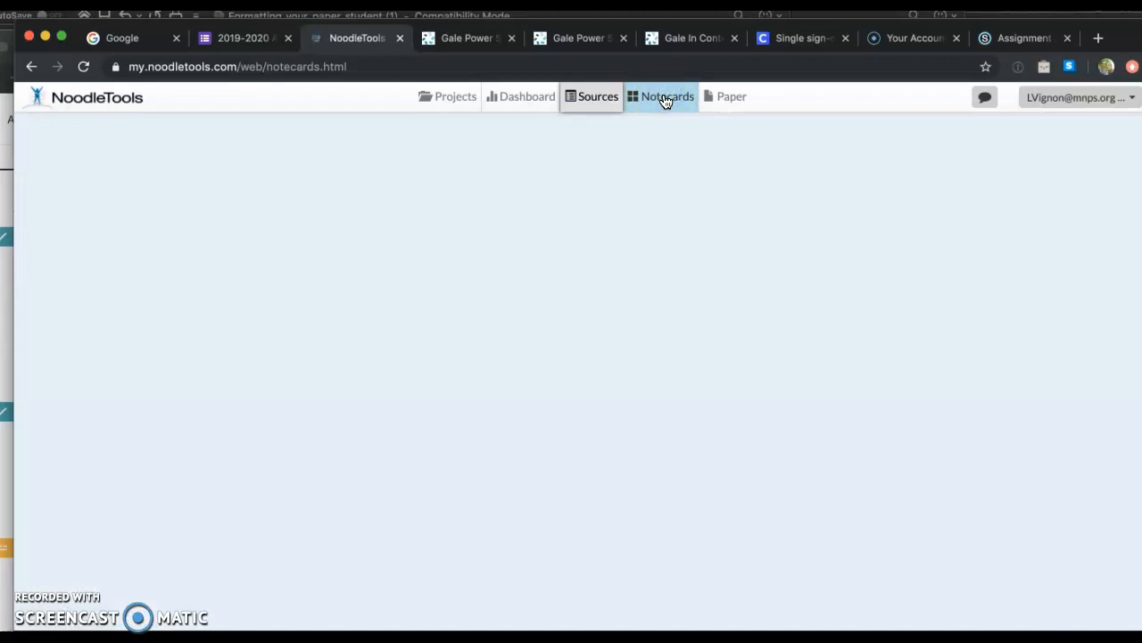
click(723, 99)
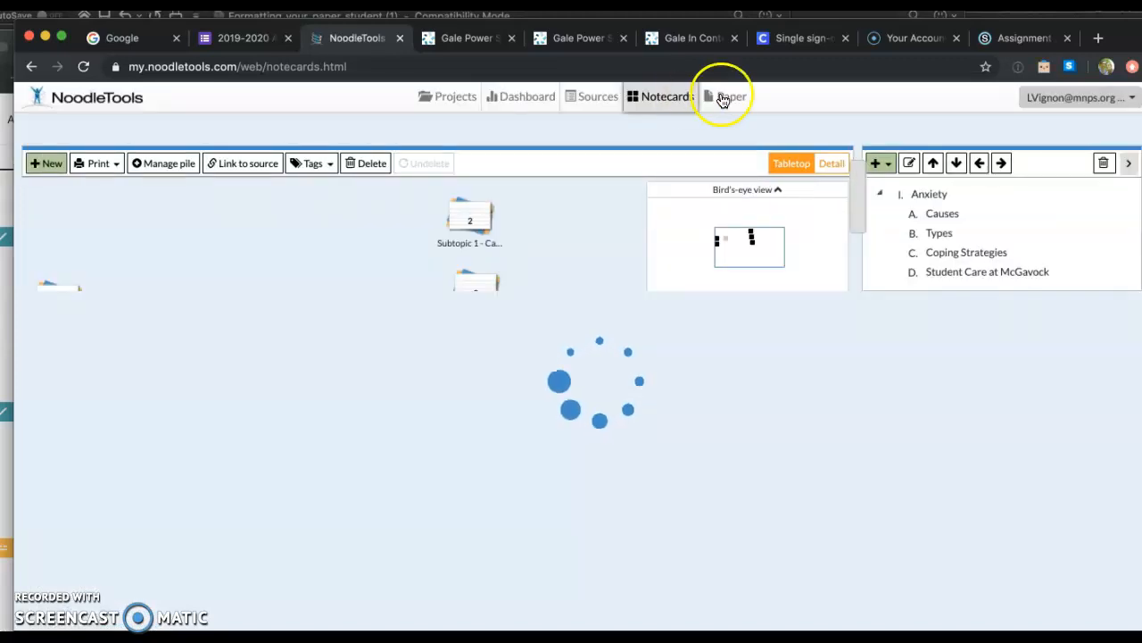
click(917, 192)
click(954, 259)
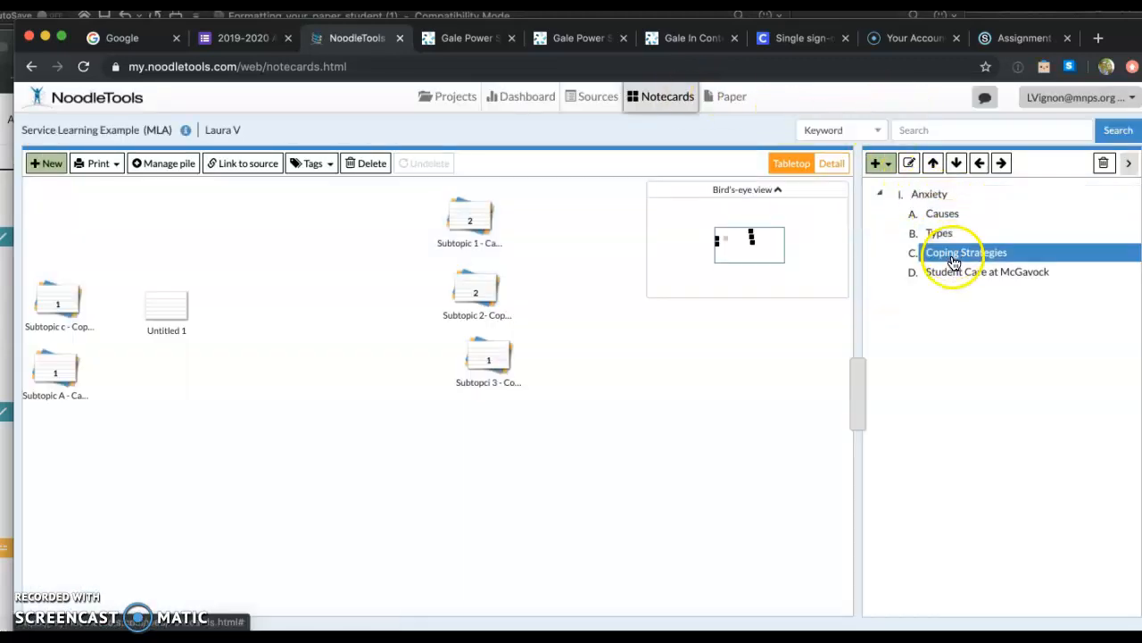
- Open a blank new notecard, go through its direct quotation, paraphrase and my ideas fields, and save and close it
click(41, 166)
click(296, 283)
click(720, 318)
click(706, 438)
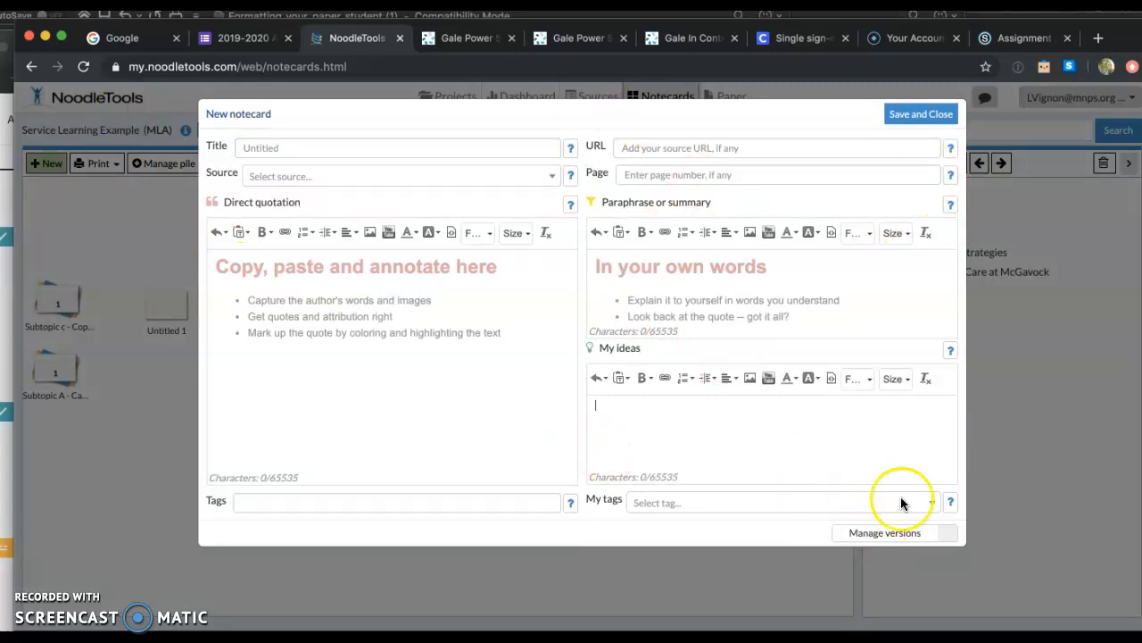
click(921, 114)
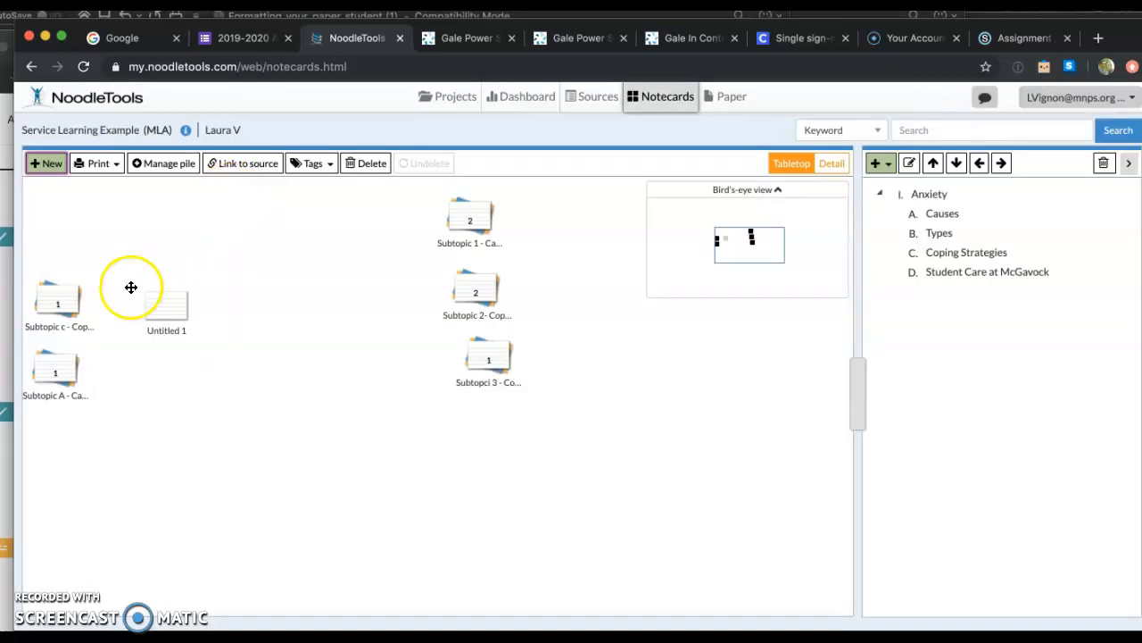
- Show which notecards are inside the older Subtopic 2 and Subtopic 1 piles
click(457, 285)
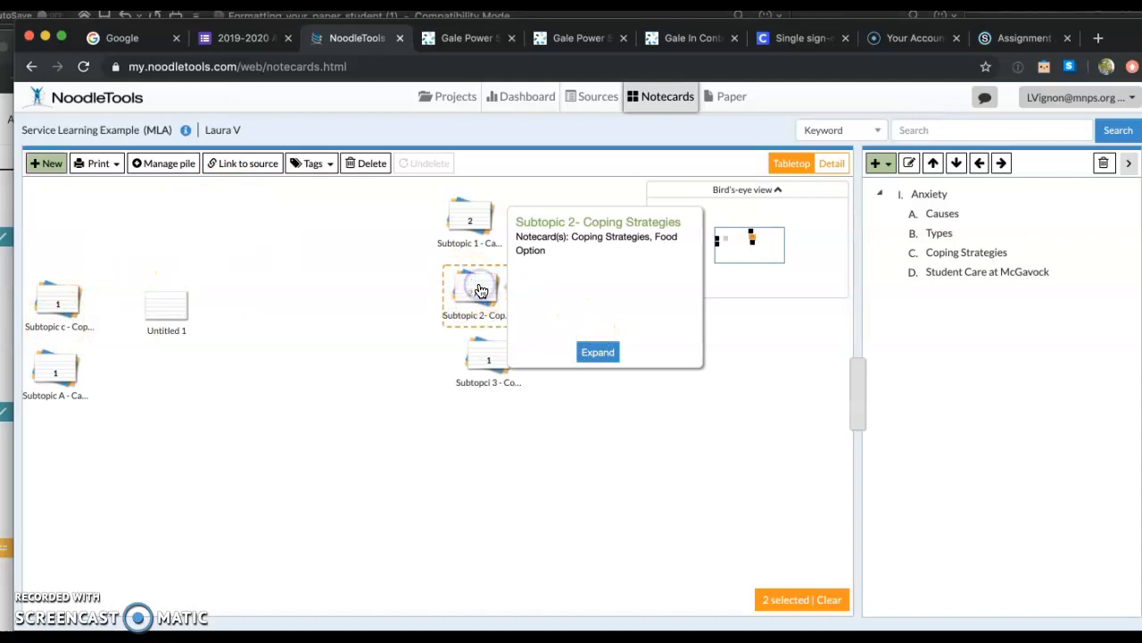
click(476, 217)
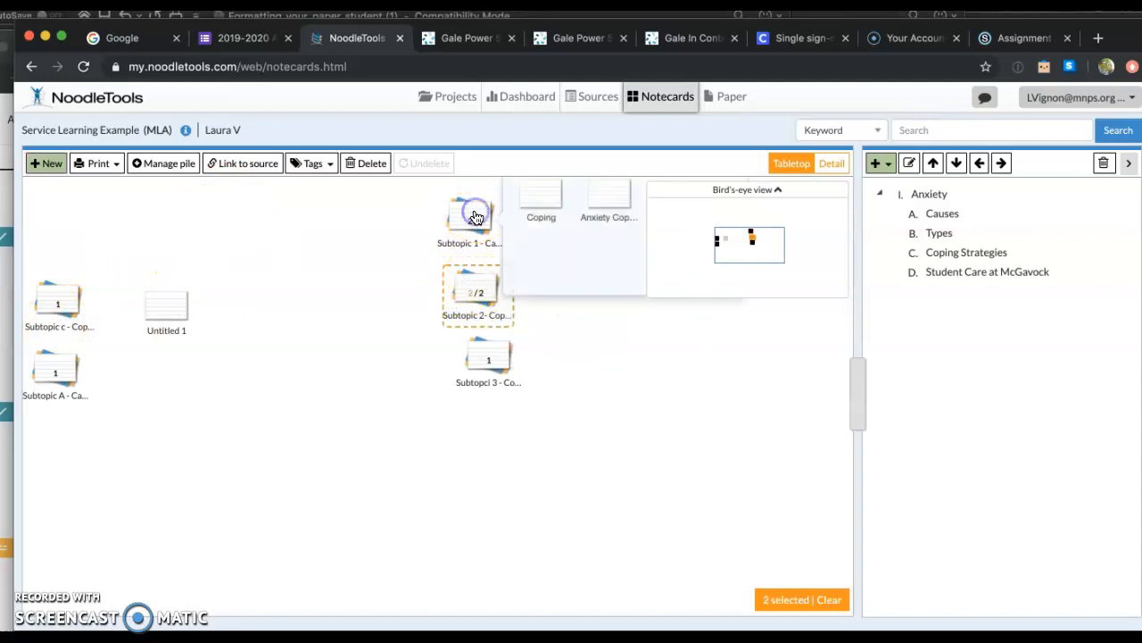
- Fill the Coping notecard's paraphrase with "kjhgfhjkl;jh" and its my ideas with "kjhgfjk" as placeholder text, and save and close it
click(538, 198)
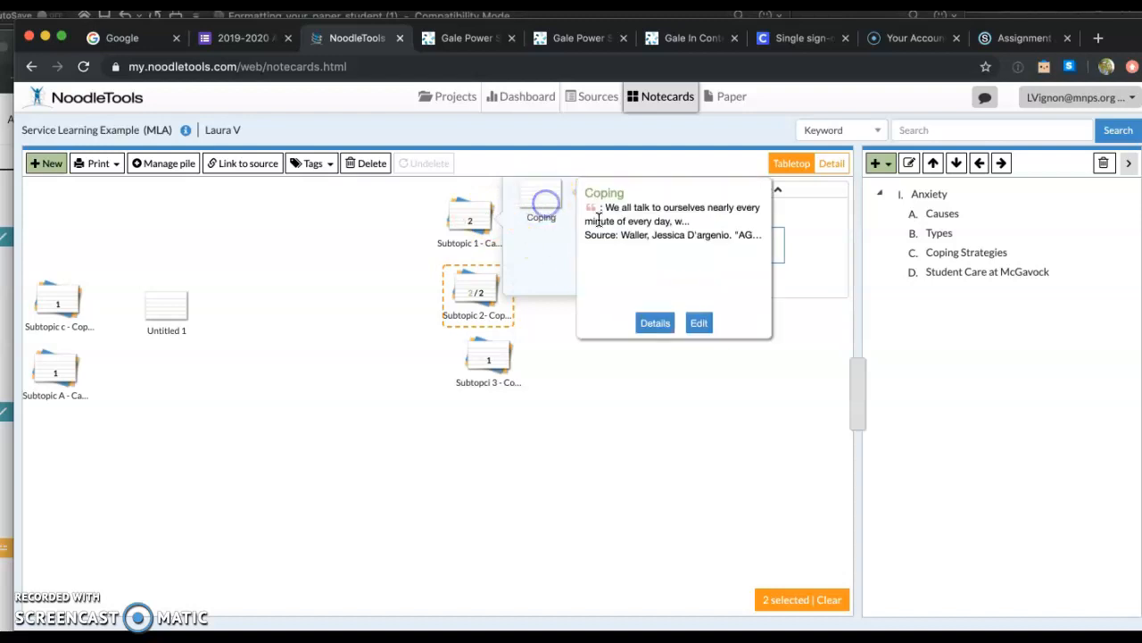
click(694, 326)
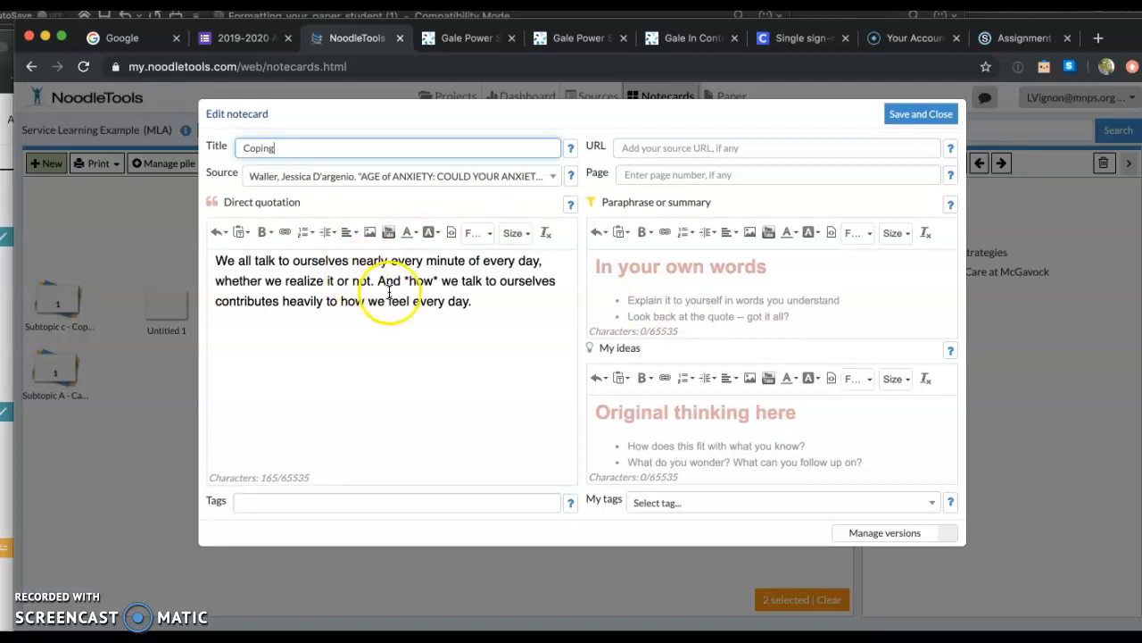
click(390, 292)
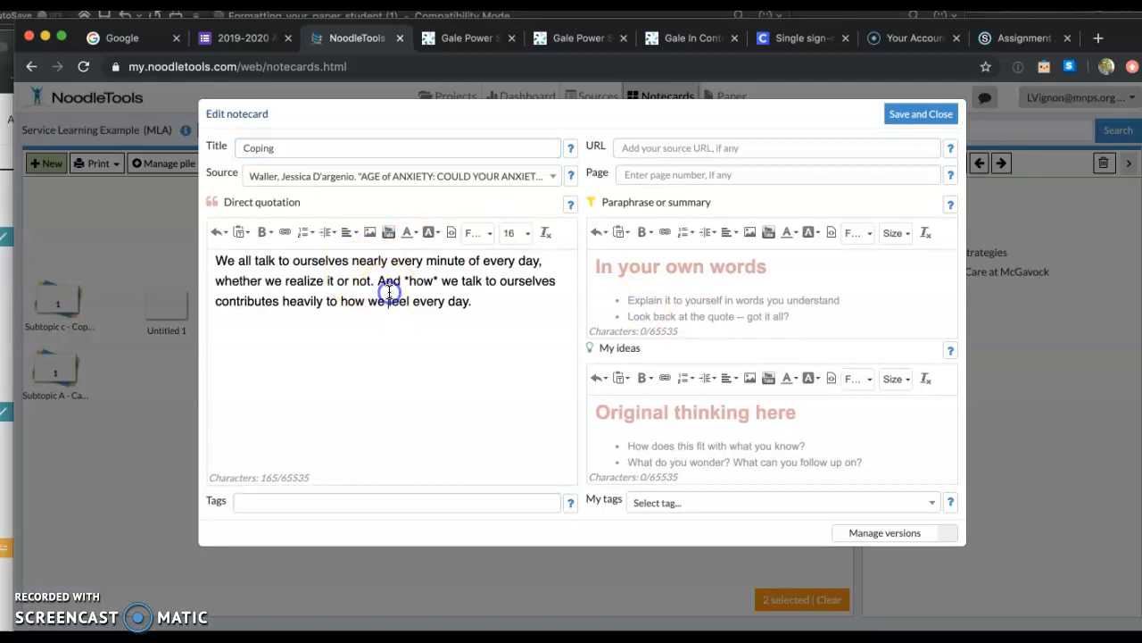
click(689, 297)
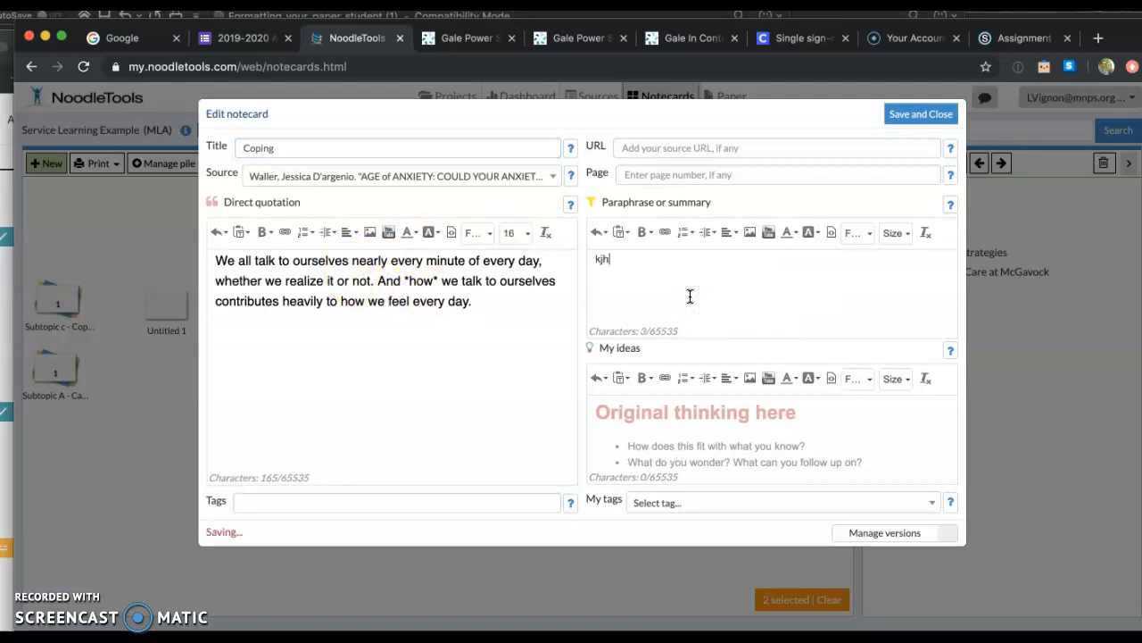
click(727, 445)
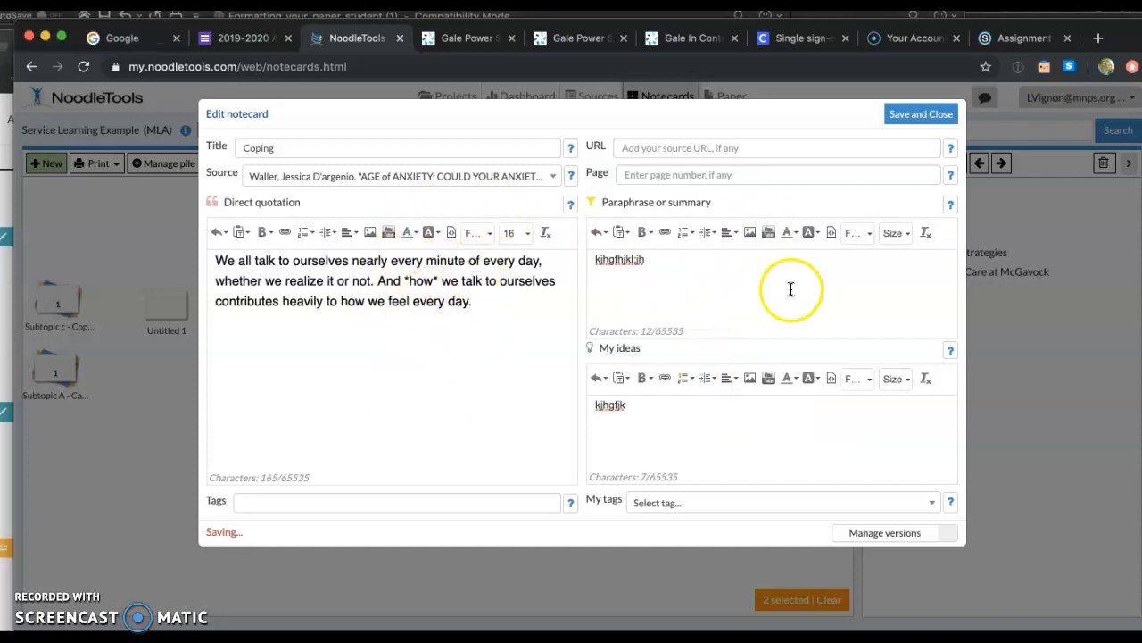
click(938, 114)
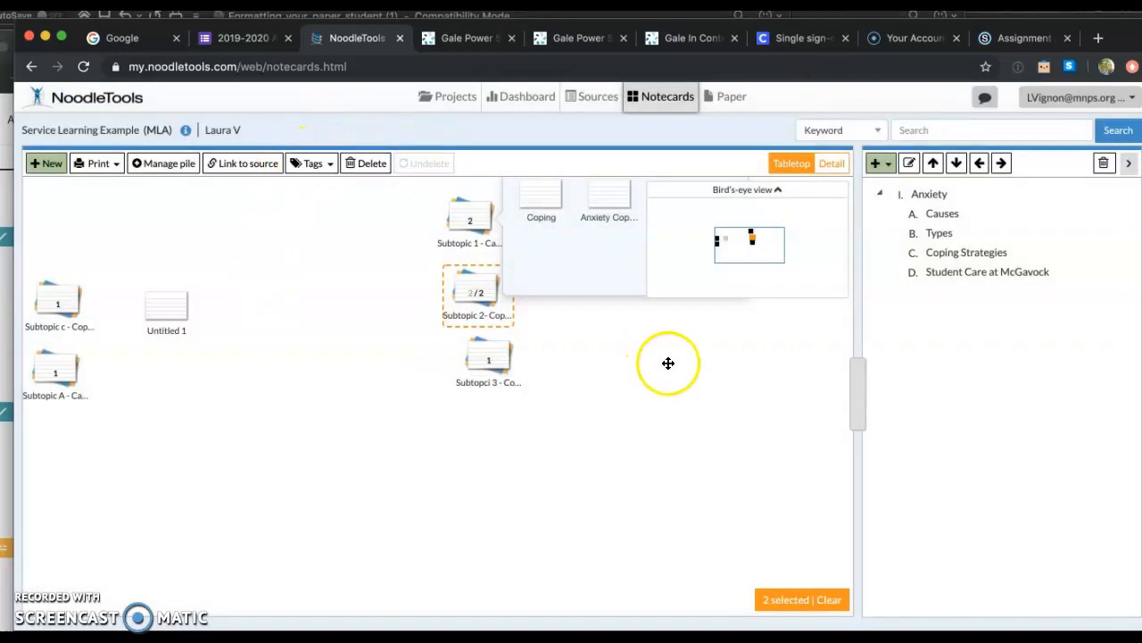
- Try to open the project's paper, return to the notecards, and point out the Causes subtopic in the Anxiety outline
click(732, 97)
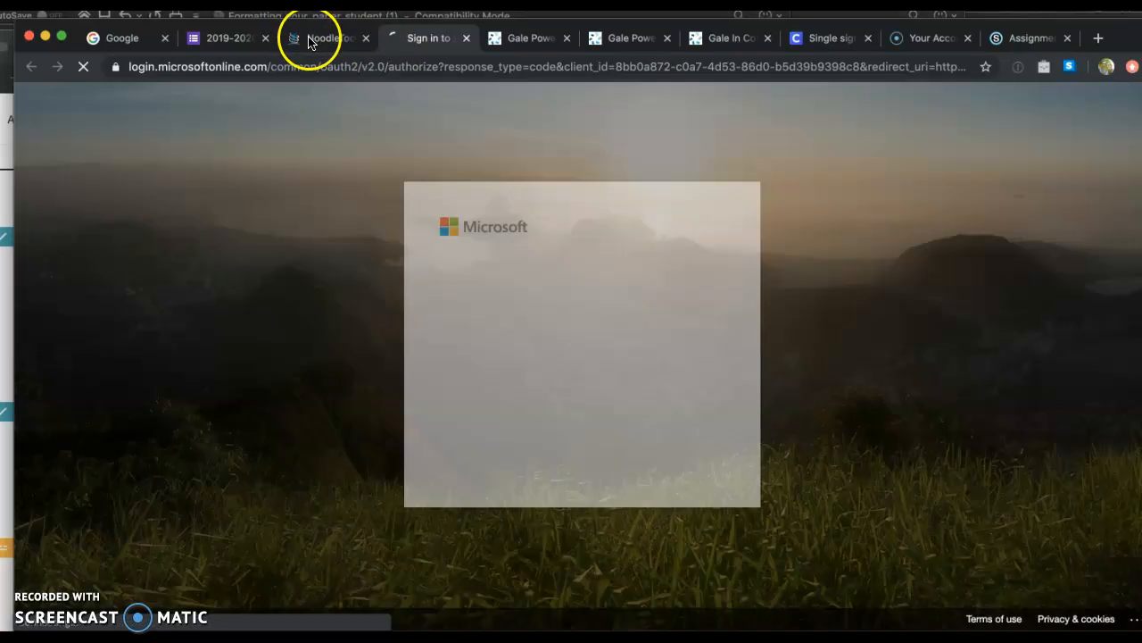
click(309, 40)
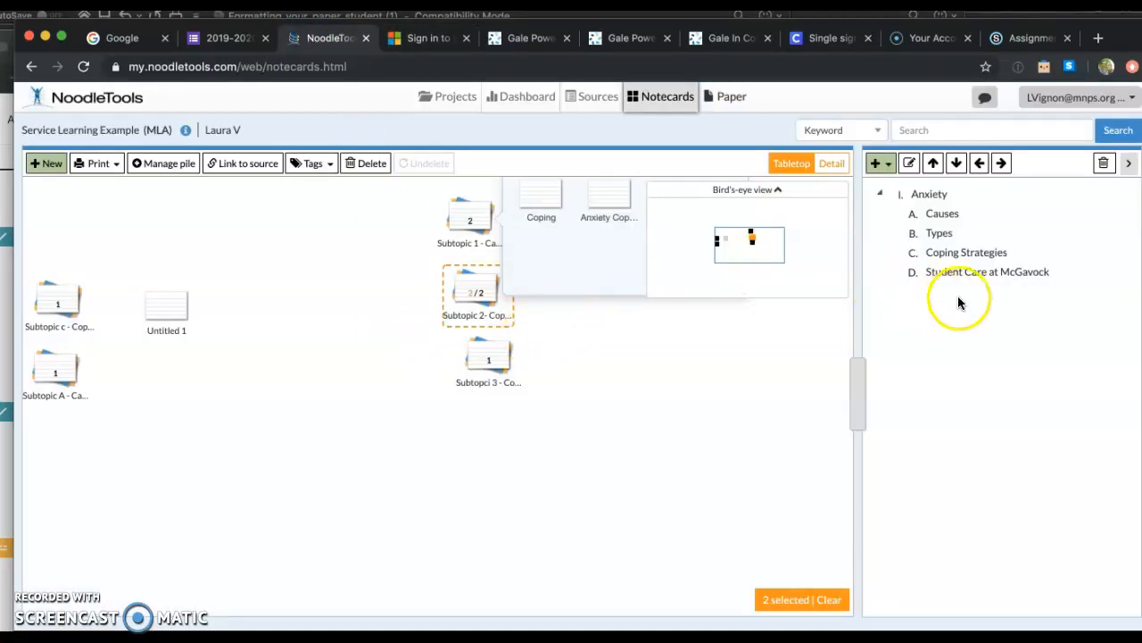
click(971, 275)
click(932, 215)
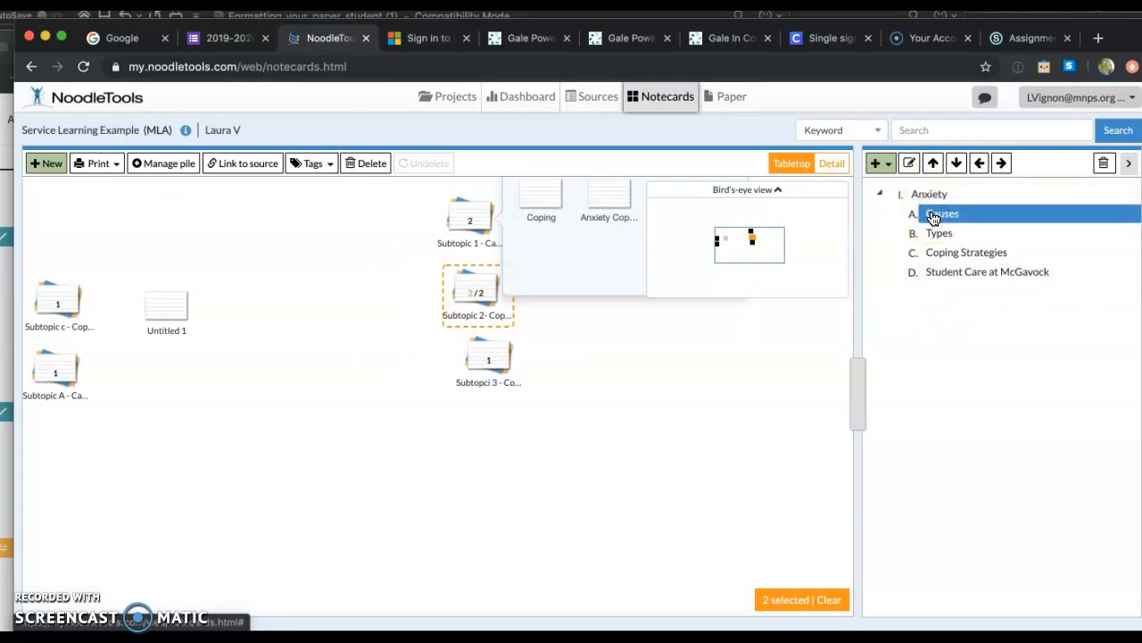
click(909, 164)
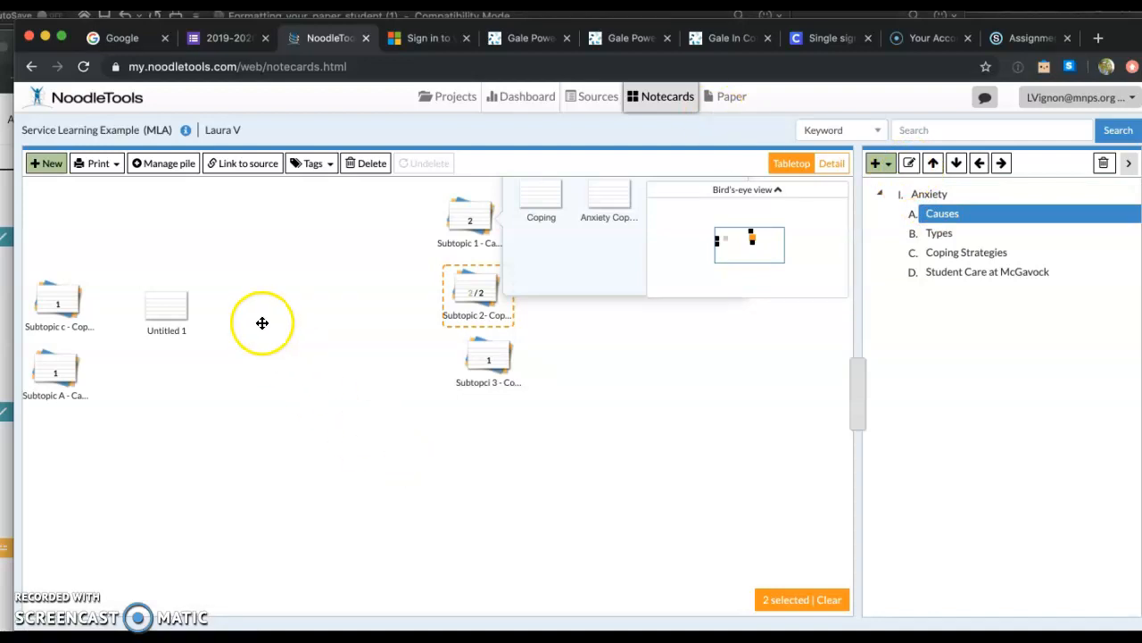
- Expand the Subtopic c - Coping Strategies pile, review its Coping Strategies - 1 notecard in the editor, and save and close it
mouse_move(71, 305)
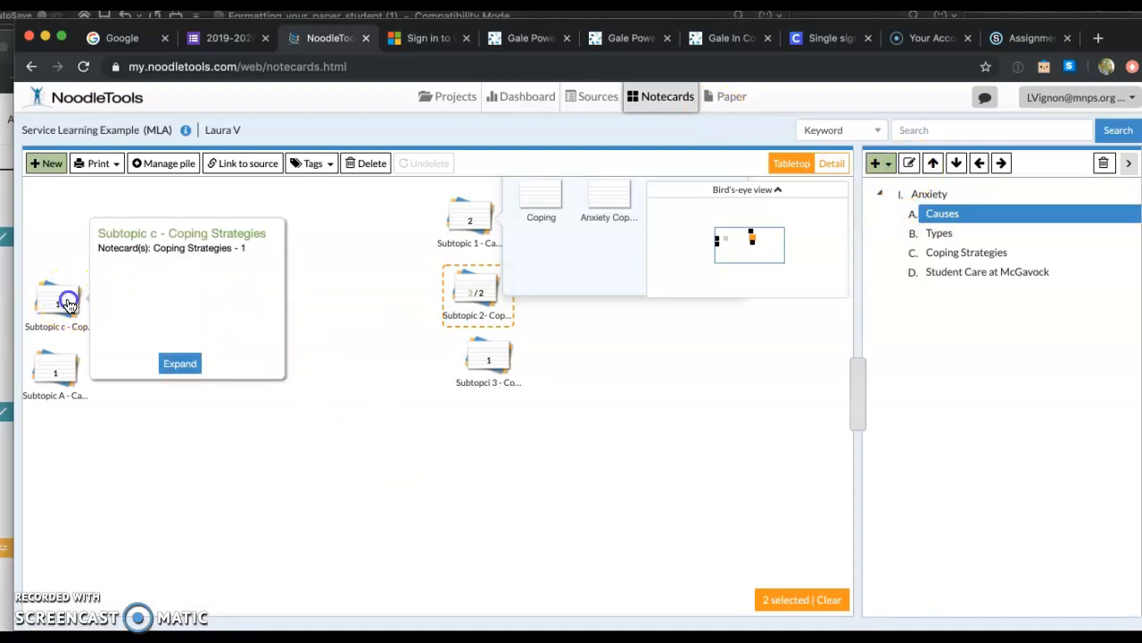
click(178, 362)
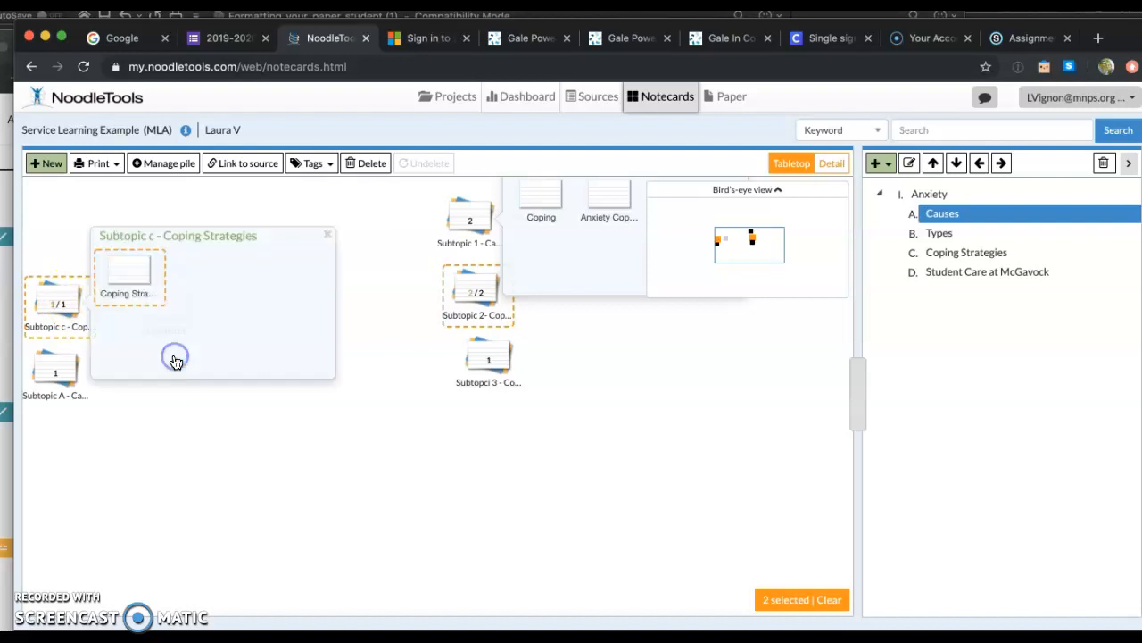
click(130, 279)
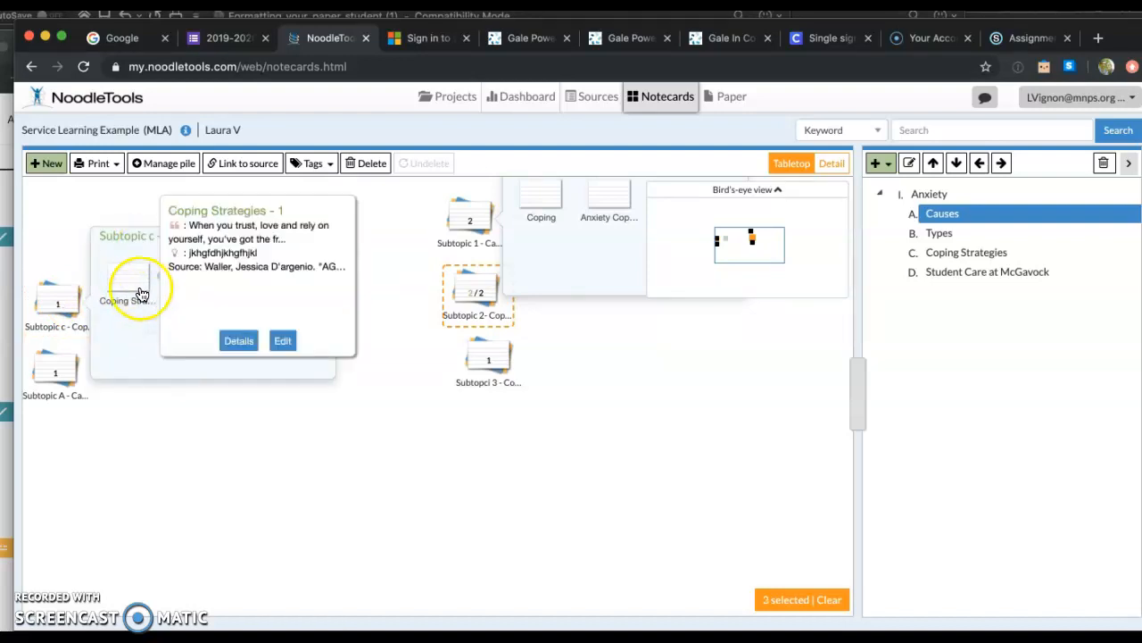
click(284, 337)
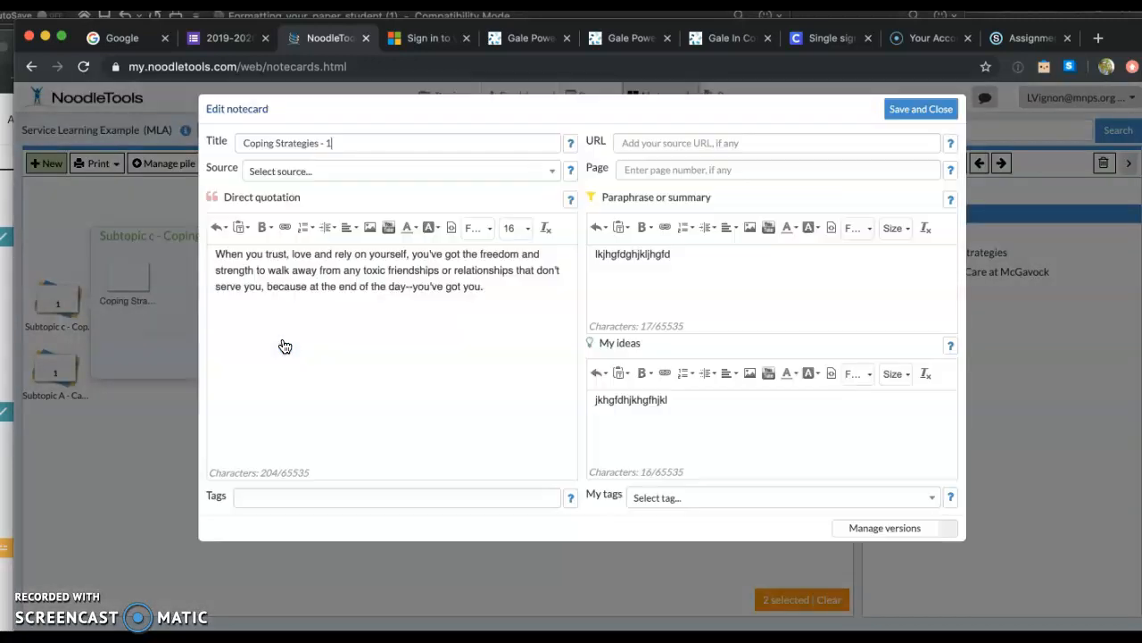
click(540, 280)
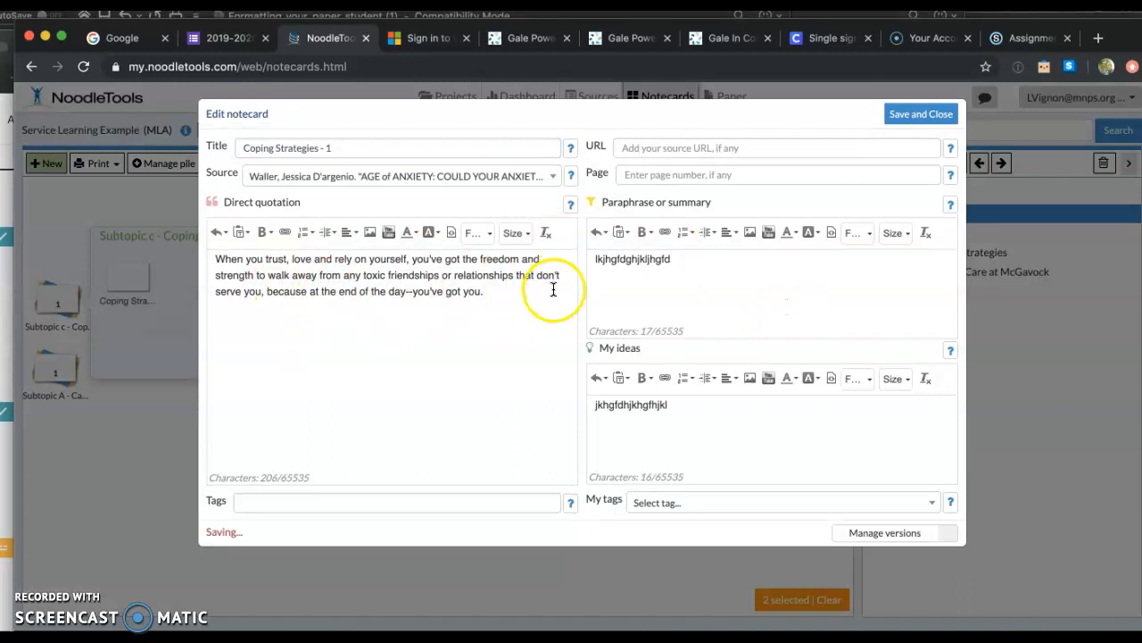
click(937, 116)
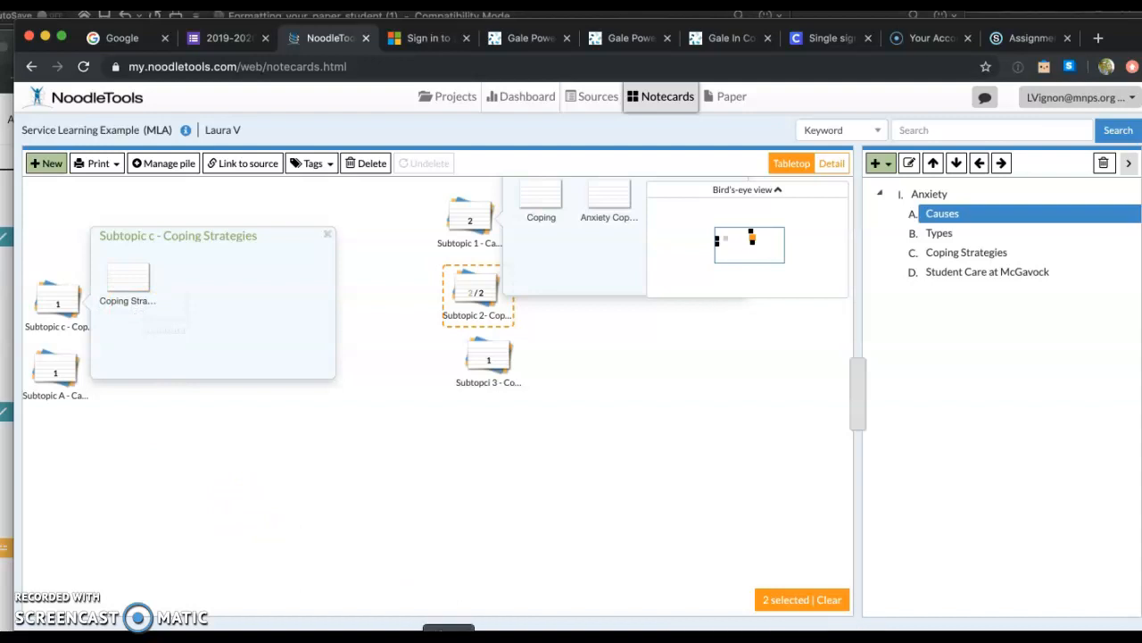
- Switch to the Noodle_Tools_Checklist document in Word, go over its database citing and notecard instructions, and return to NoodleTools in the browser
click(496, 637)
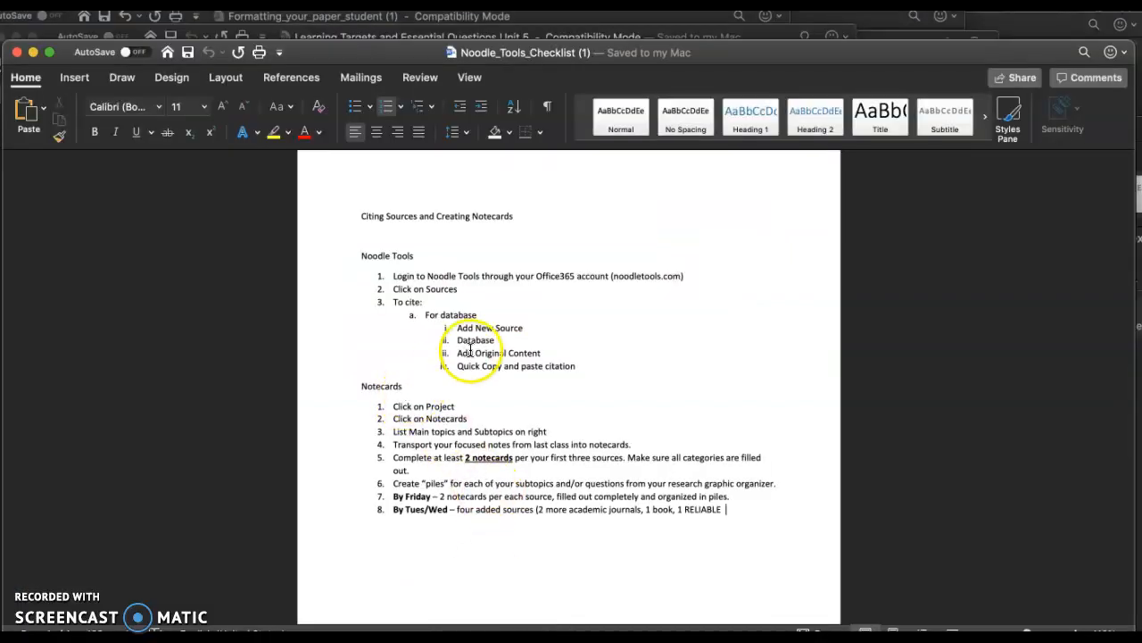
drag(568, 365, 423, 319)
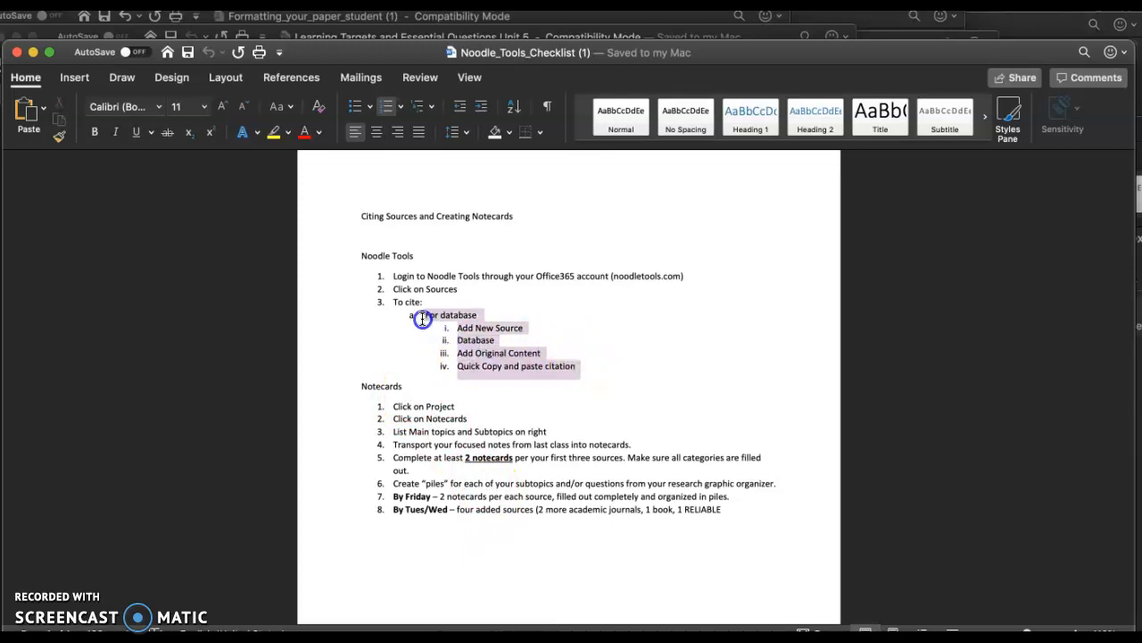
click(457, 327)
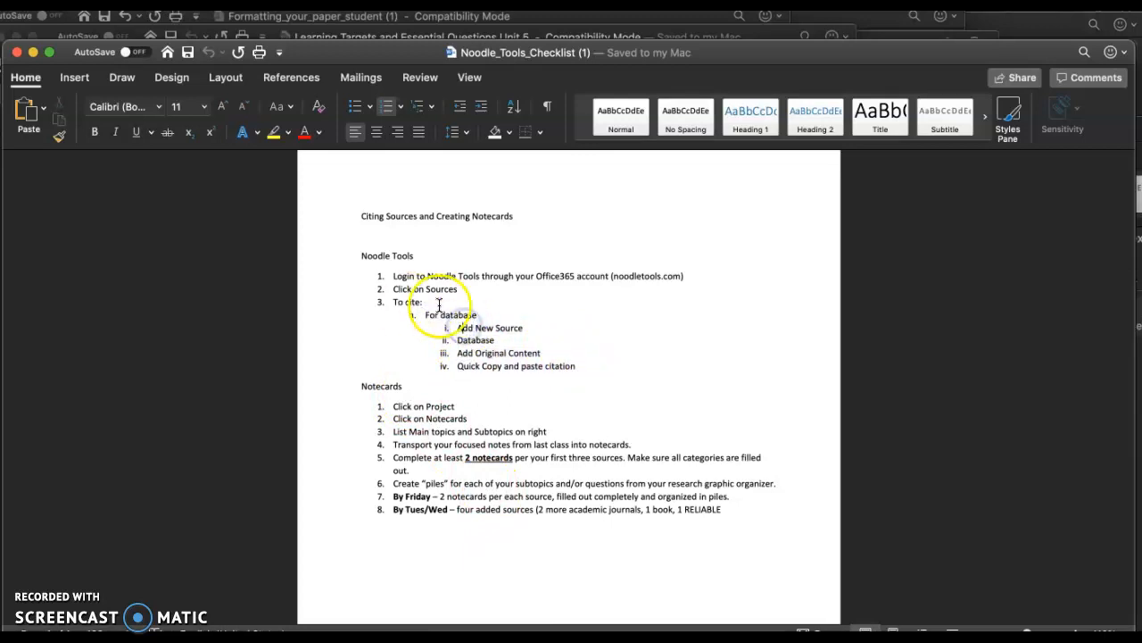
drag(392, 406, 505, 489)
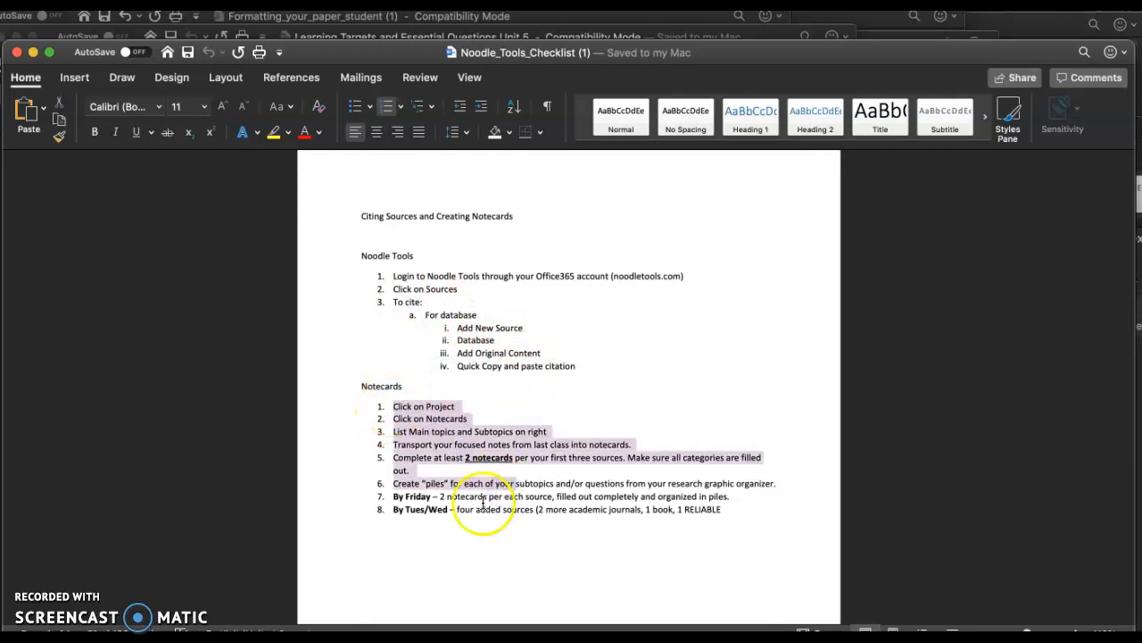
click(230, 640)
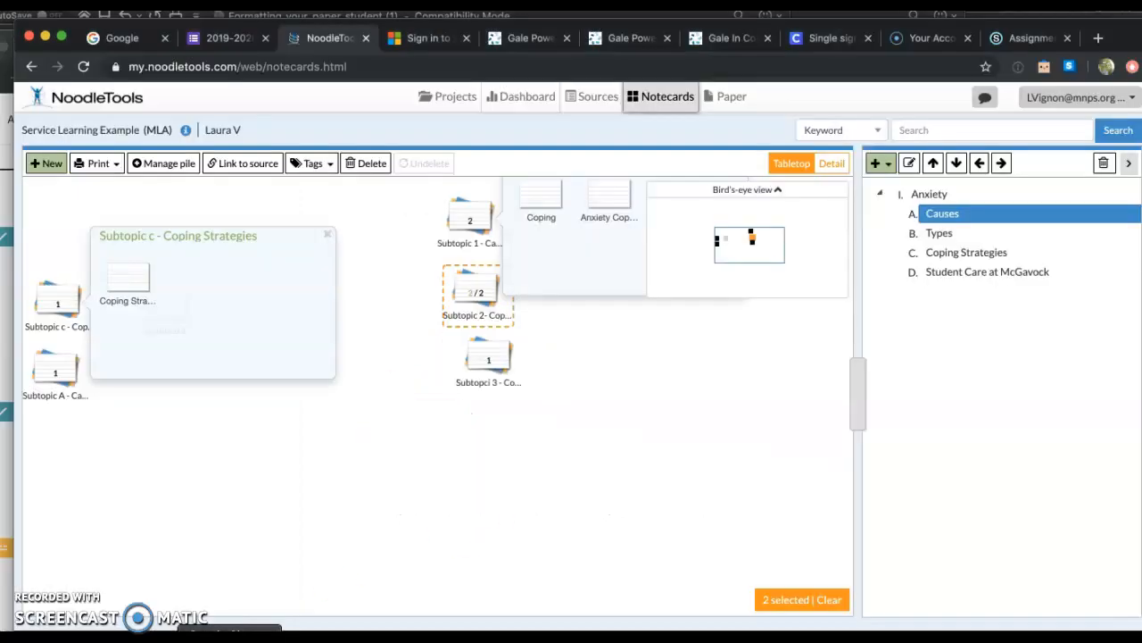